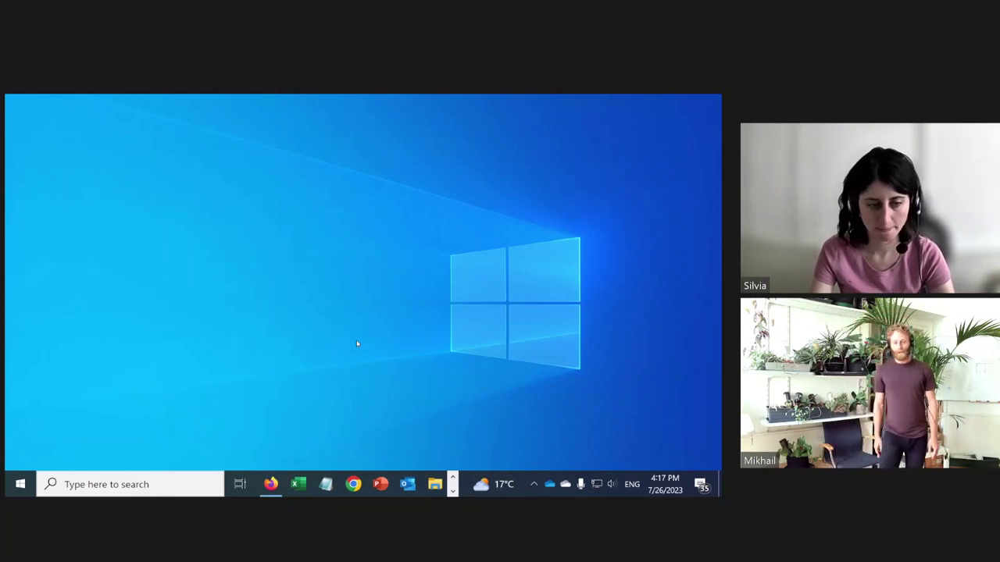
Step: Open a new Firefox window from the taskbar icon
click(270, 484)
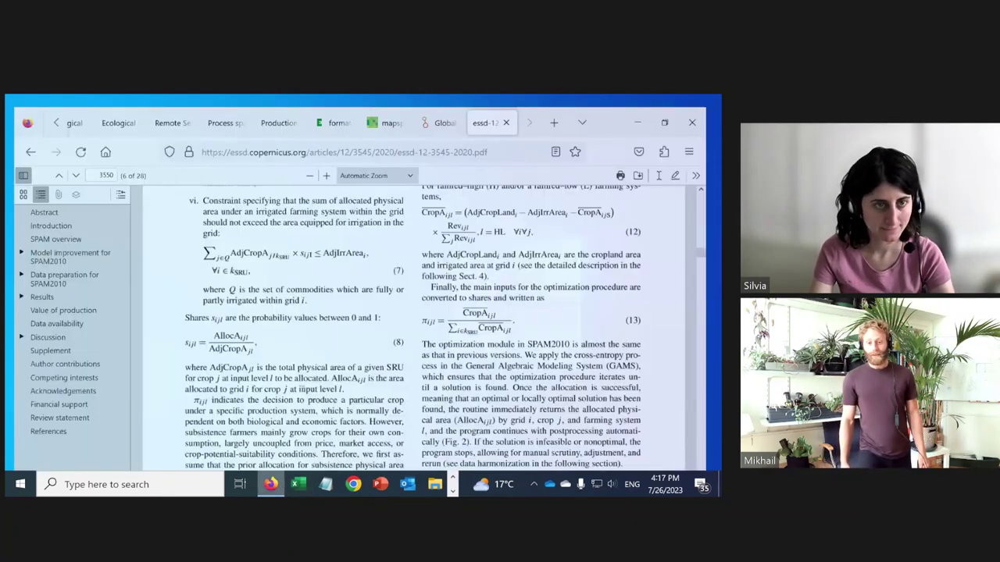
click(650, 110)
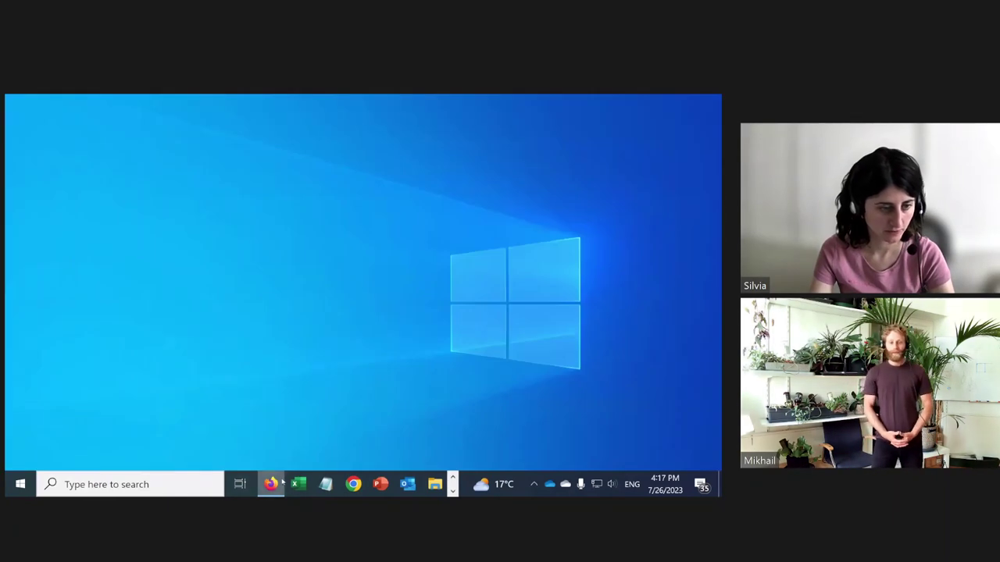
right_click(270, 484)
click(237, 406)
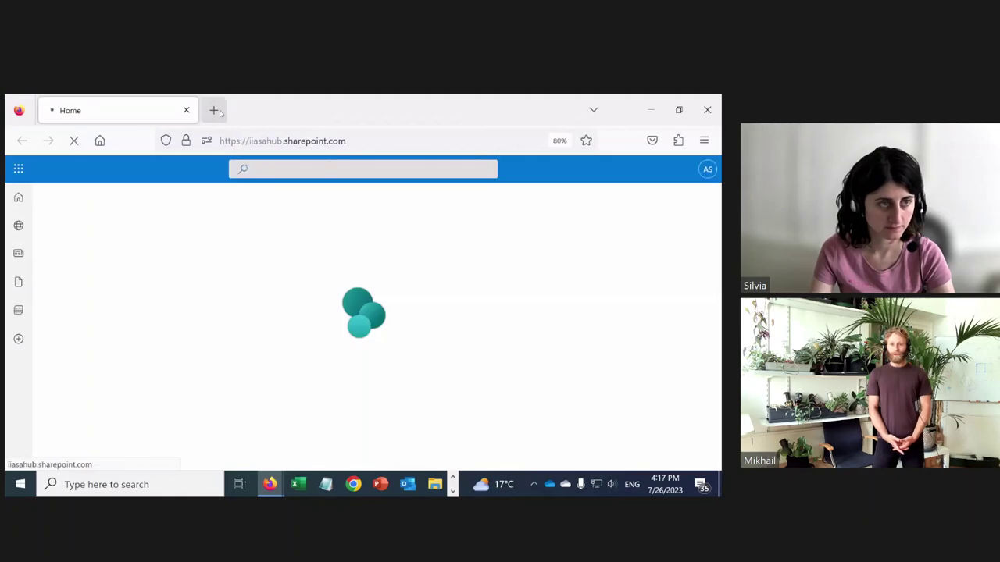
Step: Search the web for 'grdc' and open the 'BfG - The GRDC' result
click(390, 141)
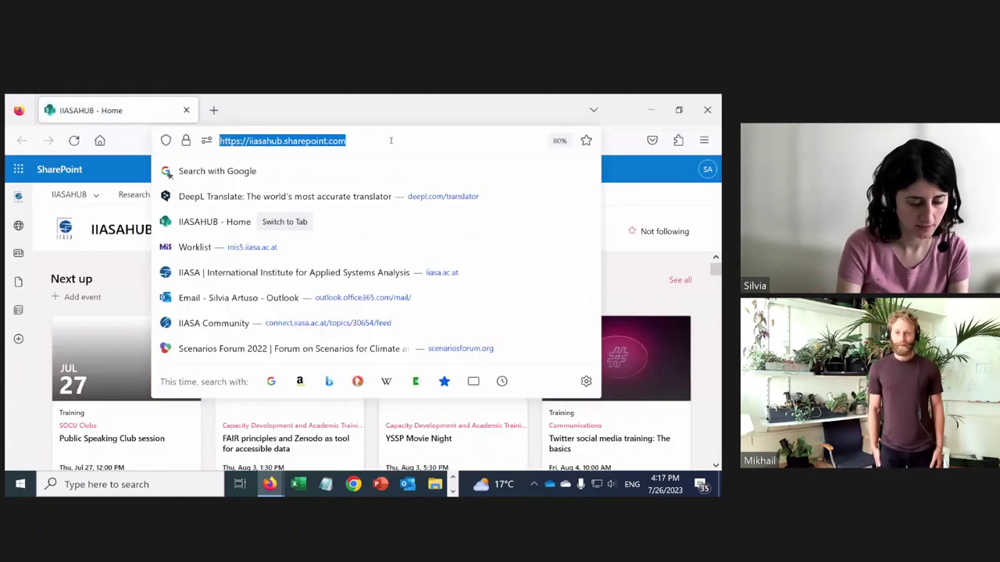
text(grdc)
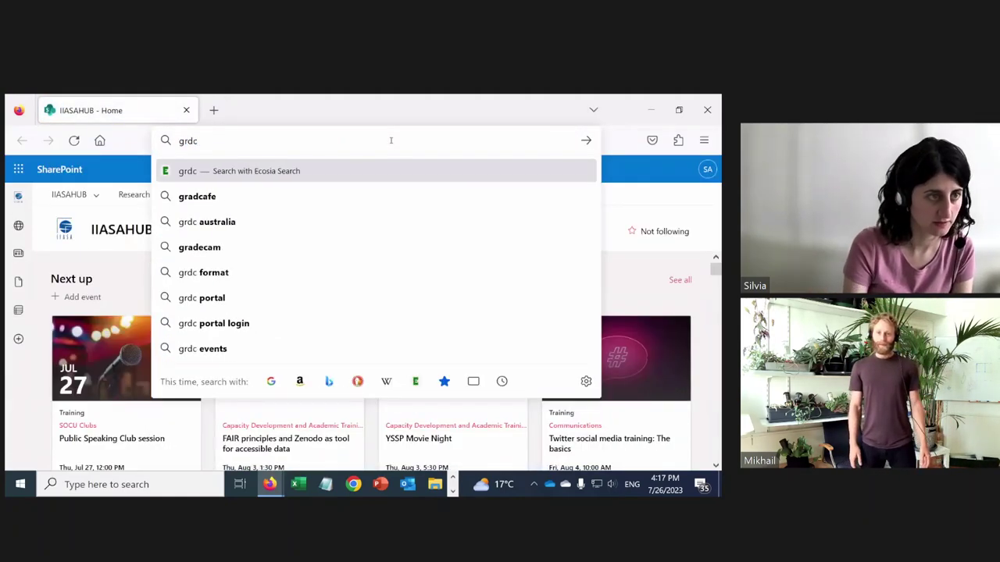
key(Return)
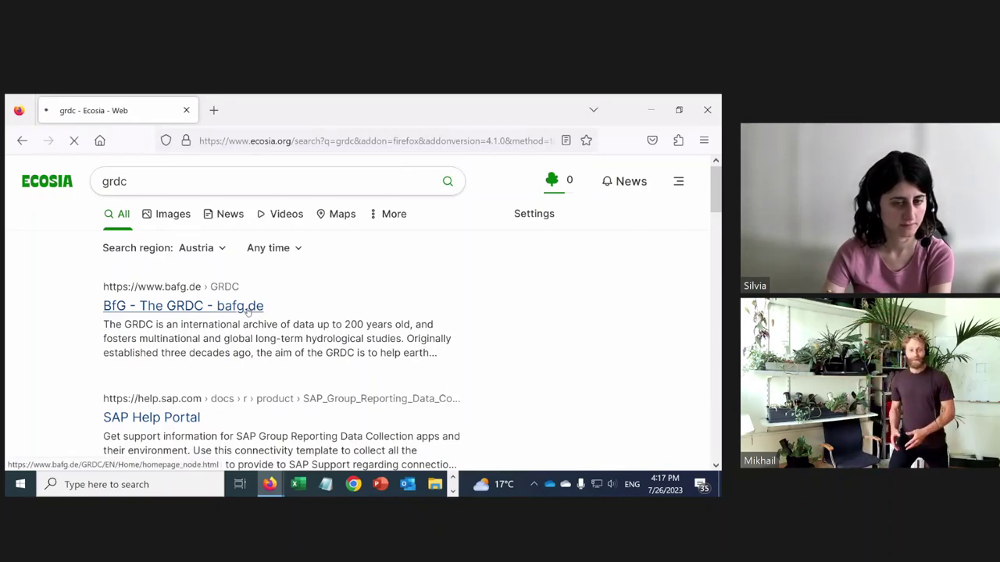
click(246, 309)
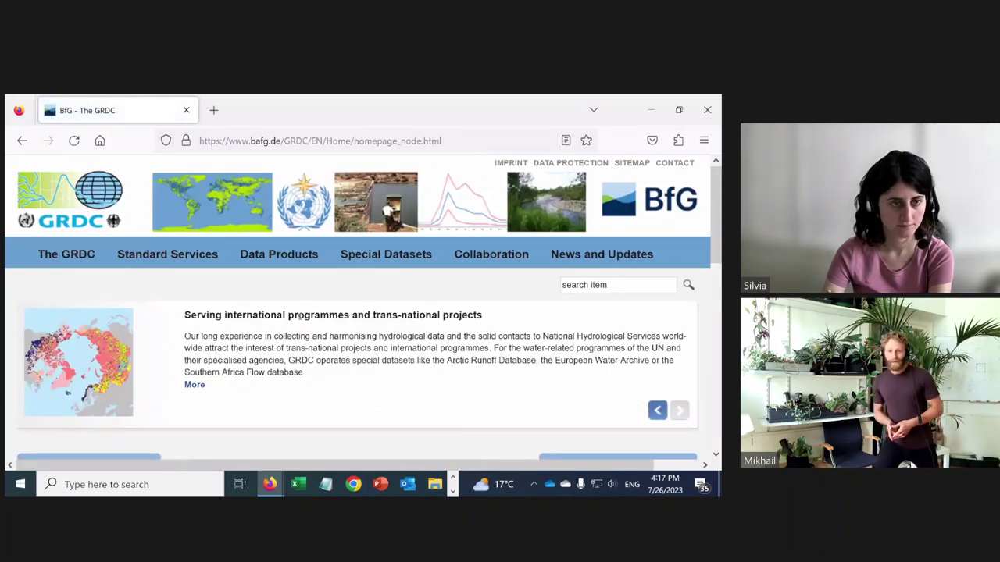
Step: Go to the River Discharge Data page under Standard Services
scroll(407, 316, down, 2)
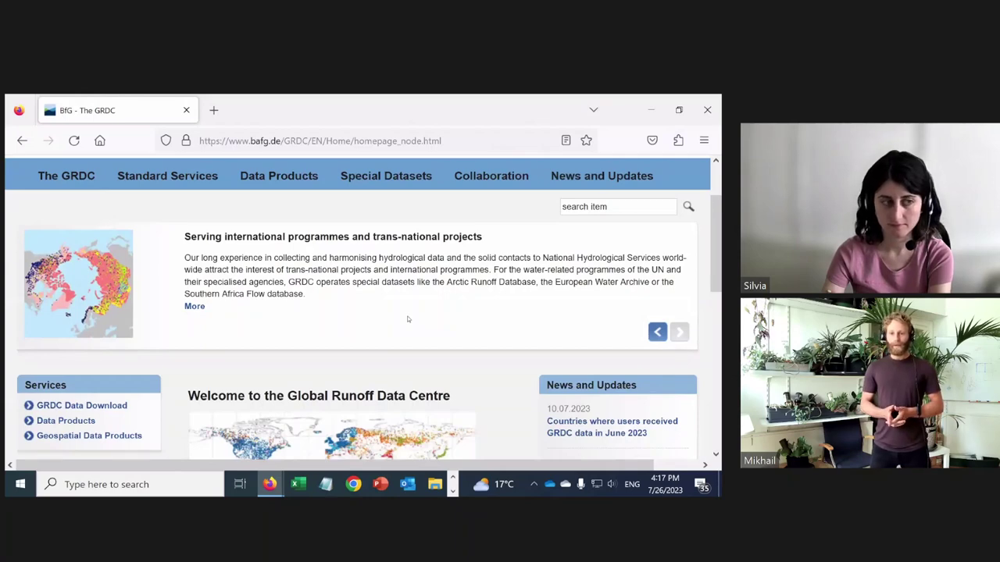
mouse_move(167, 254)
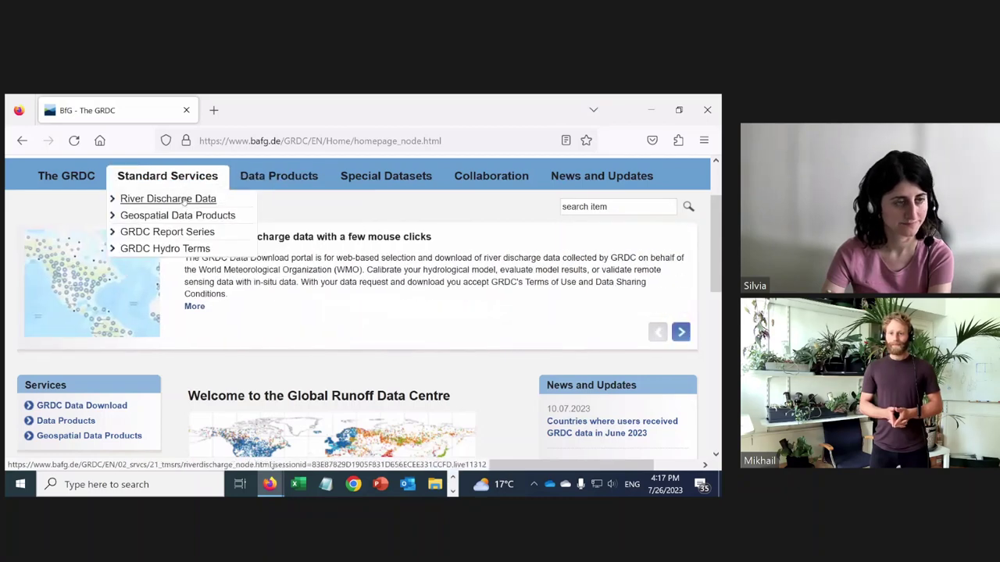
click(184, 200)
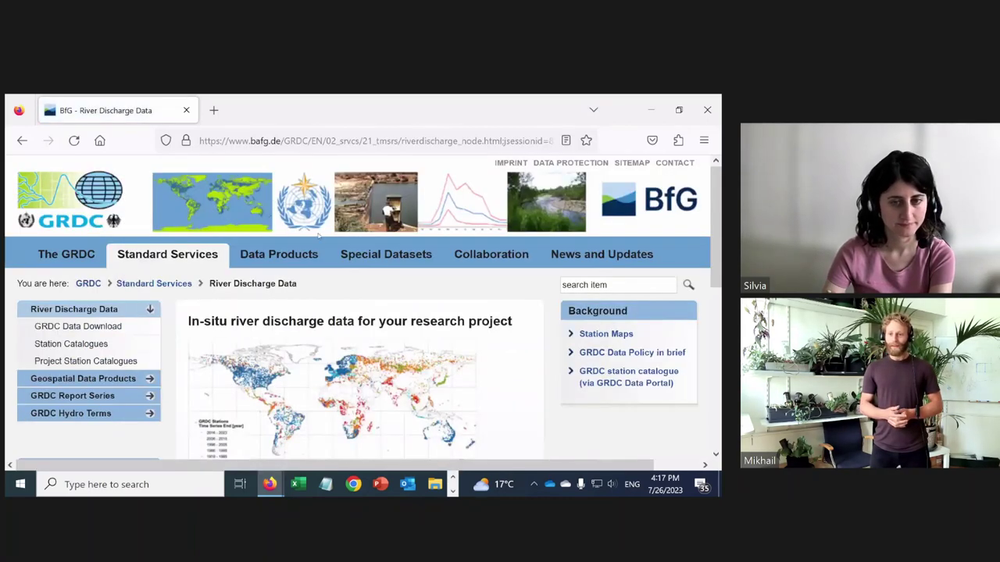
scroll(460, 258, down, 2)
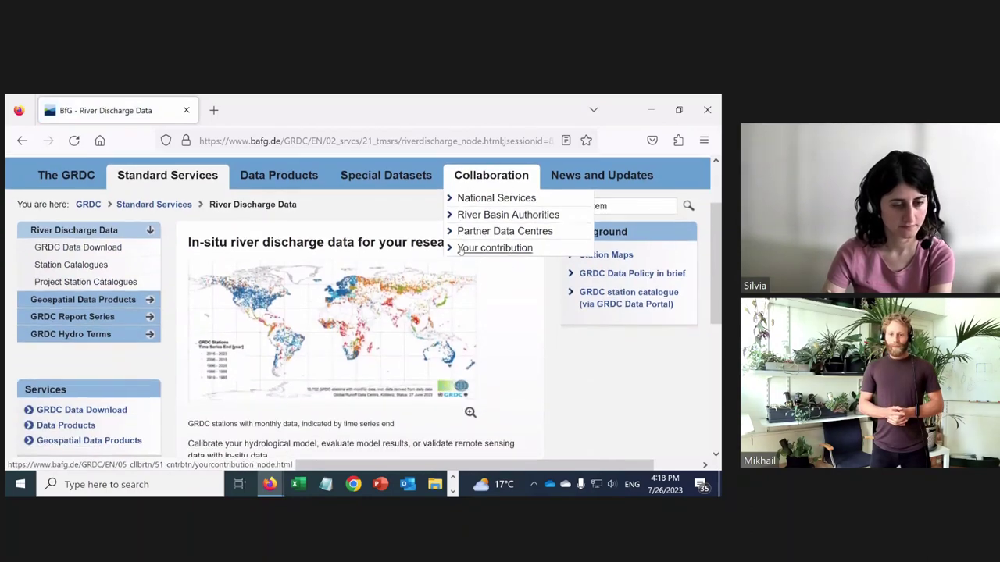
scroll(460, 248, down, 2)
scroll(461, 246, up, 2)
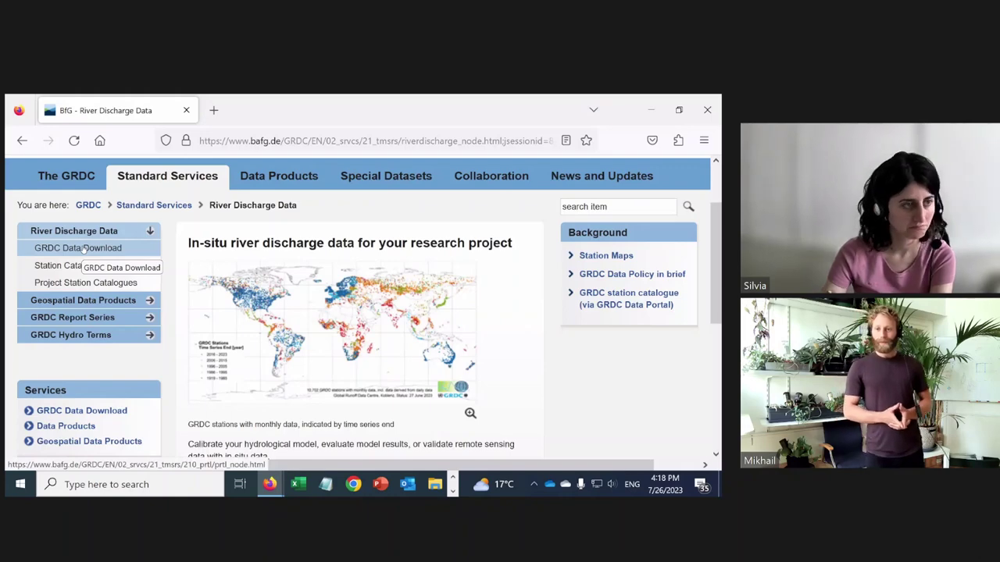
Step: Open the GRDC Data Download page and read down to the Data Portal link
click(84, 249)
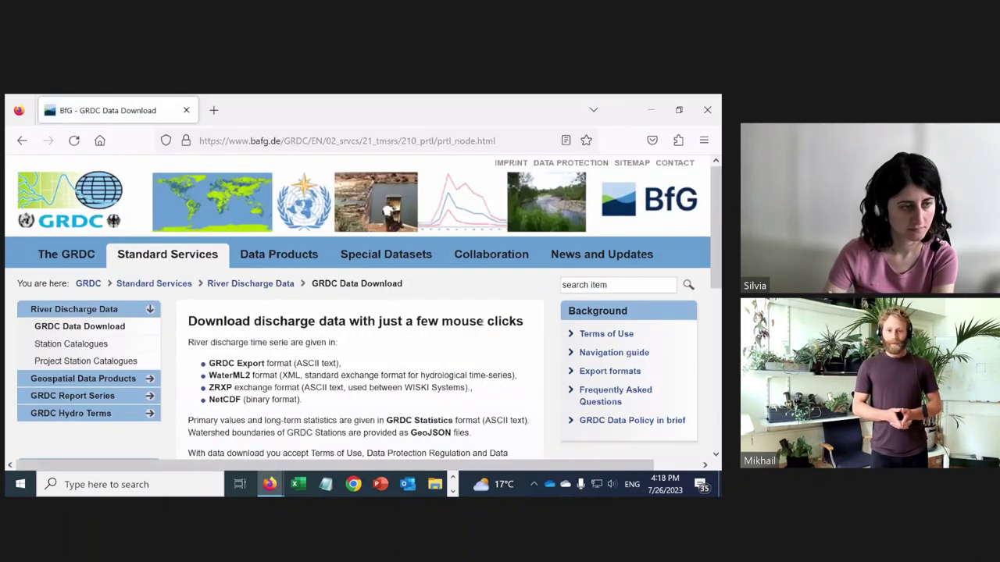
scroll(472, 337, down, 2)
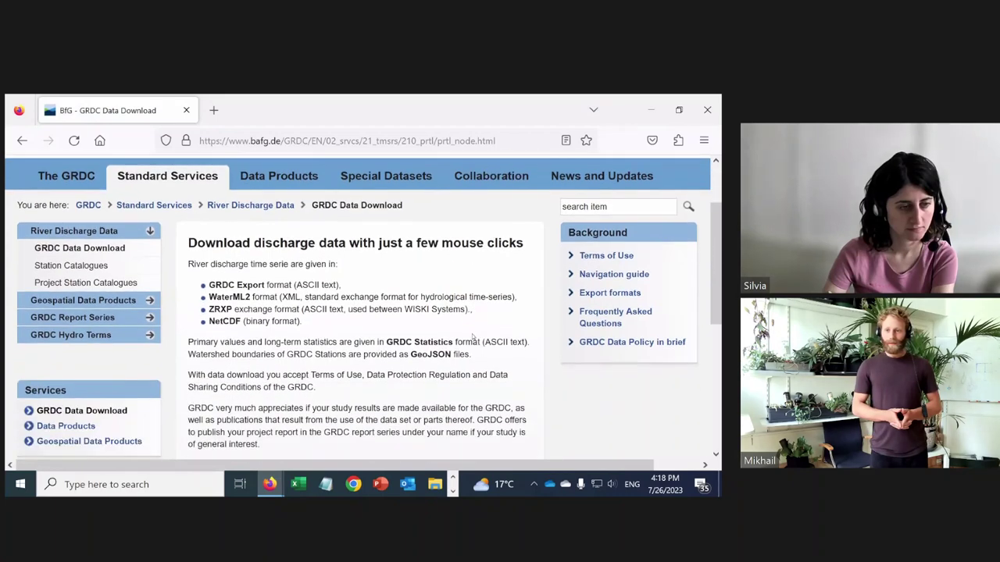
scroll(471, 337, down, 2)
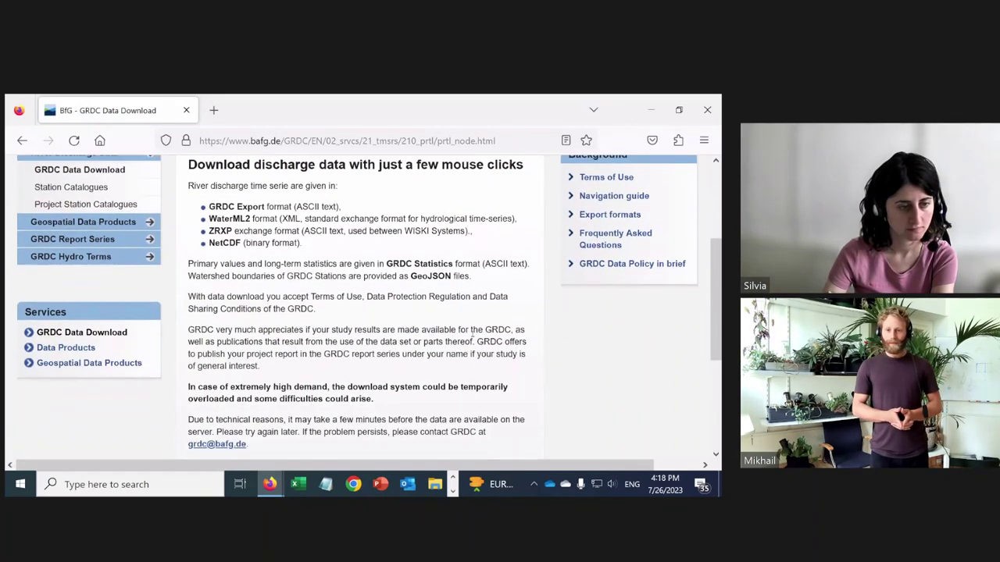
scroll(472, 334, down, 4)
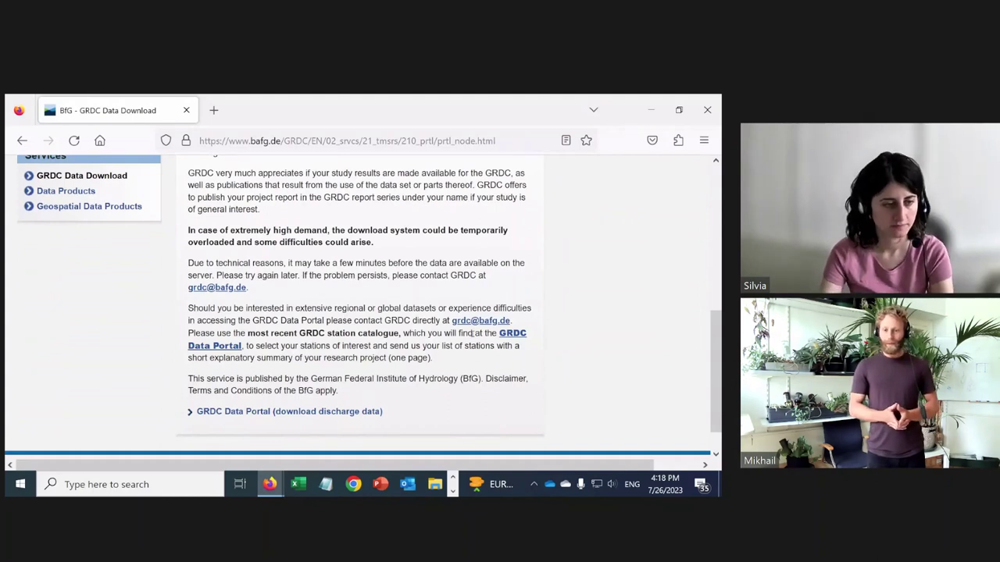
Step: Open the GRDC Data Portal in a new tab and accept its Terms of Use
click(261, 416)
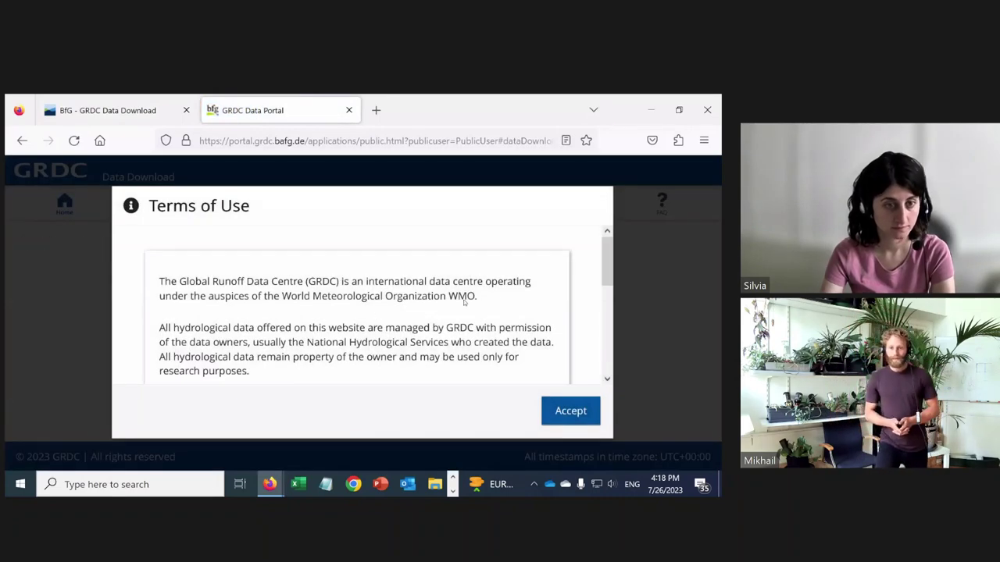
scroll(496, 299, down, 2)
scroll(497, 299, down, 2)
scroll(496, 299, down, 2)
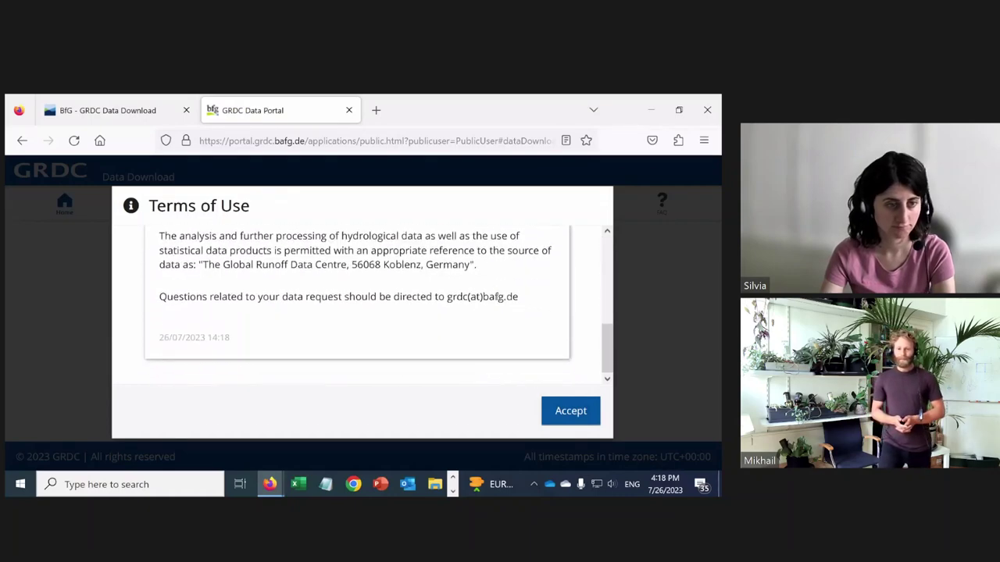
click(568, 411)
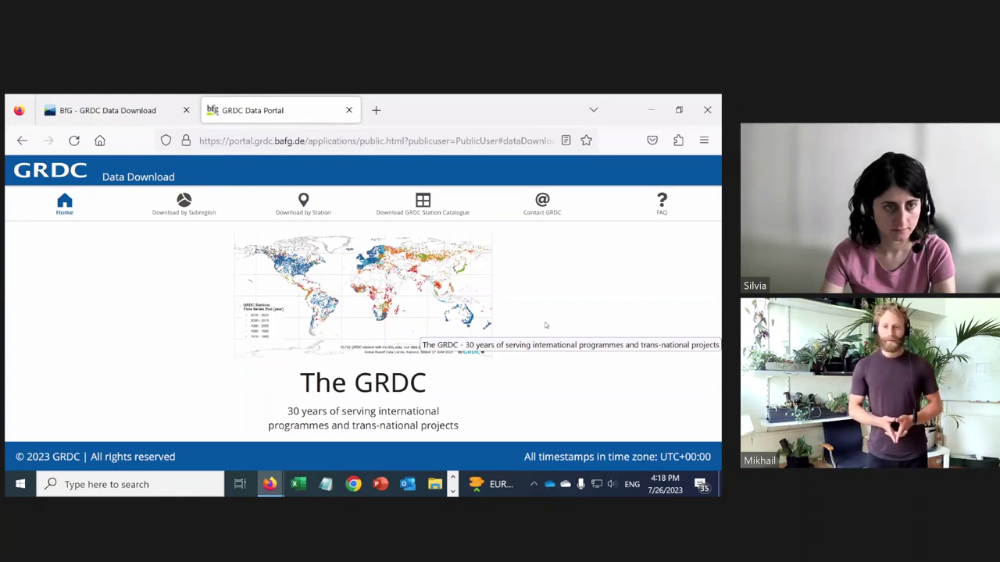
Step: Open the Download by Station map view
click(304, 204)
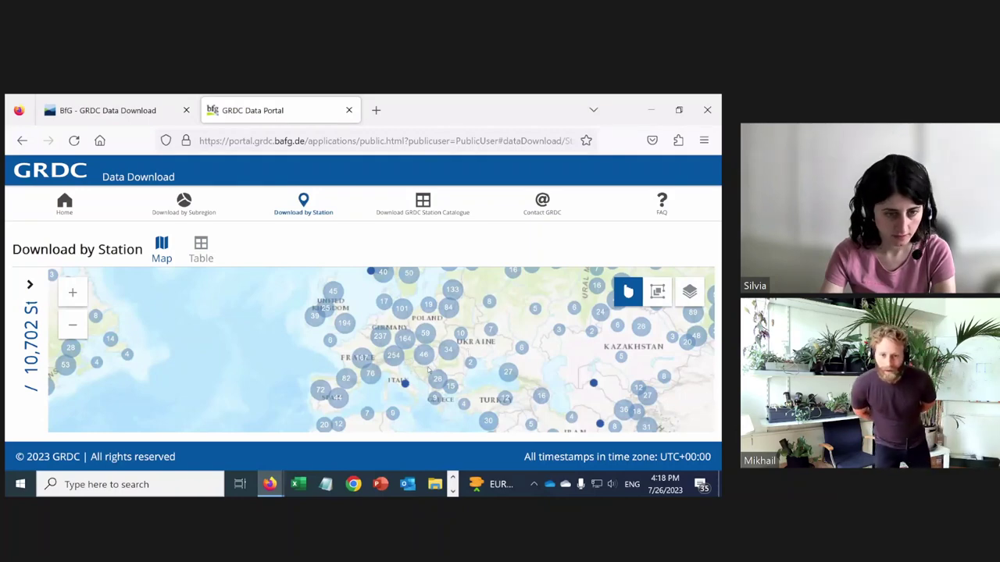
mouse_move(470, 360)
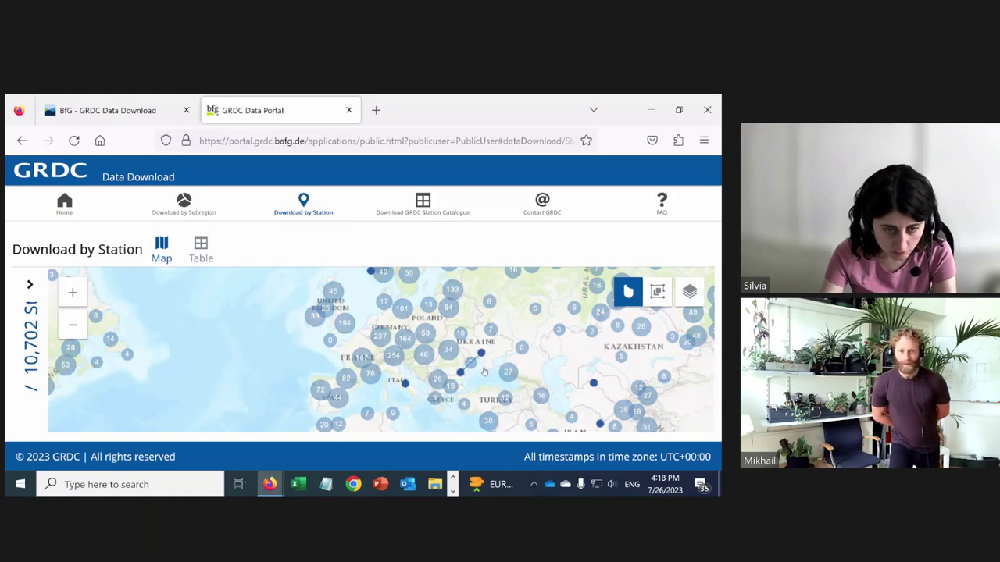
key(Up)
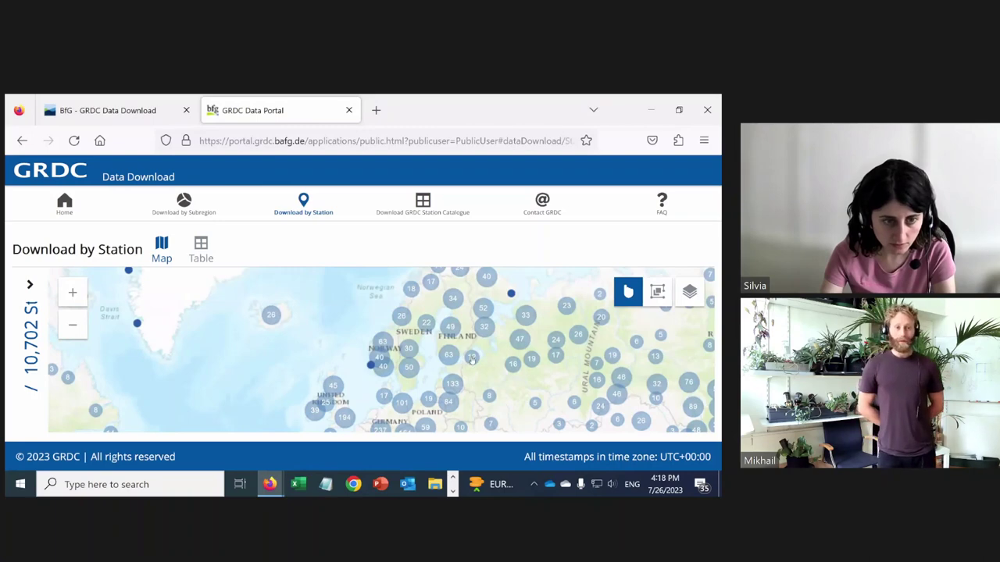
scroll(473, 359, down, 2)
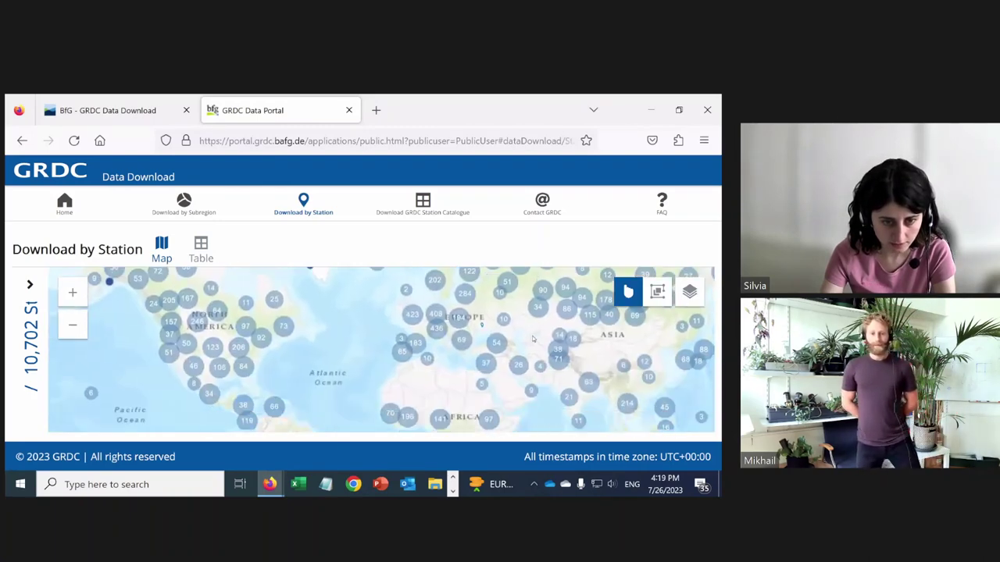
scroll(527, 339, up, 4)
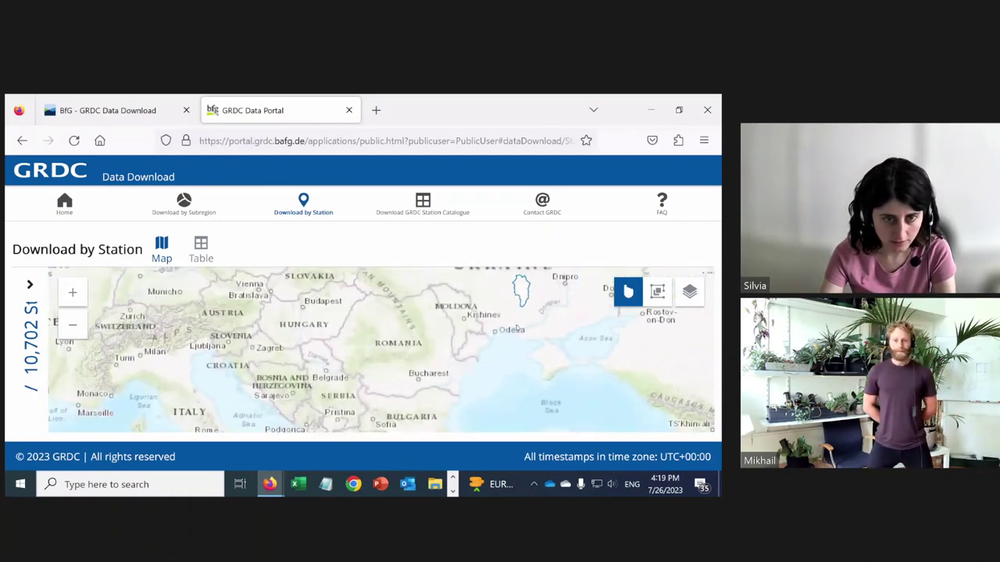
scroll(510, 386, up, 1)
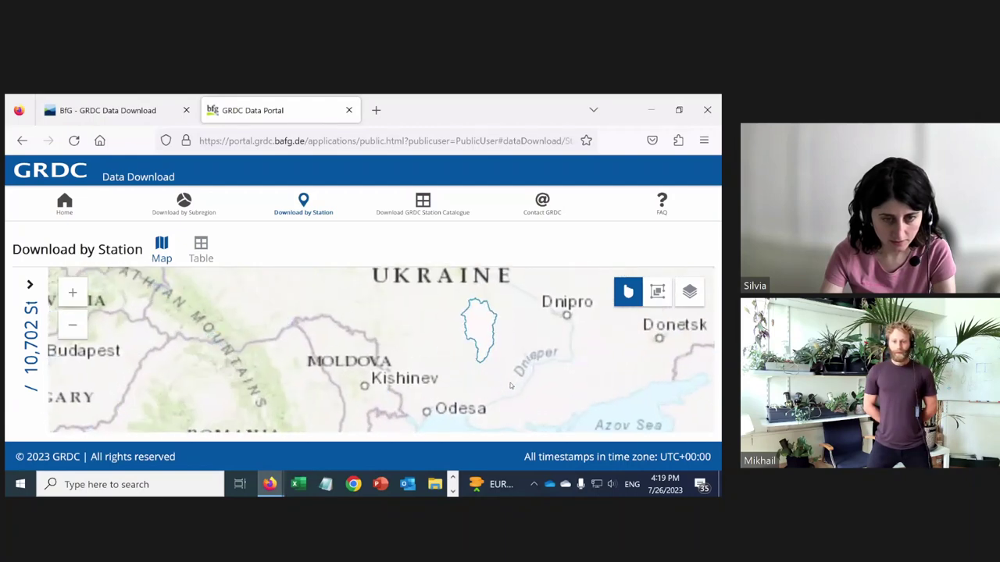
Step: Centre the station map on Romania and the Danube Delta coast
drag(511, 386, 528, 286)
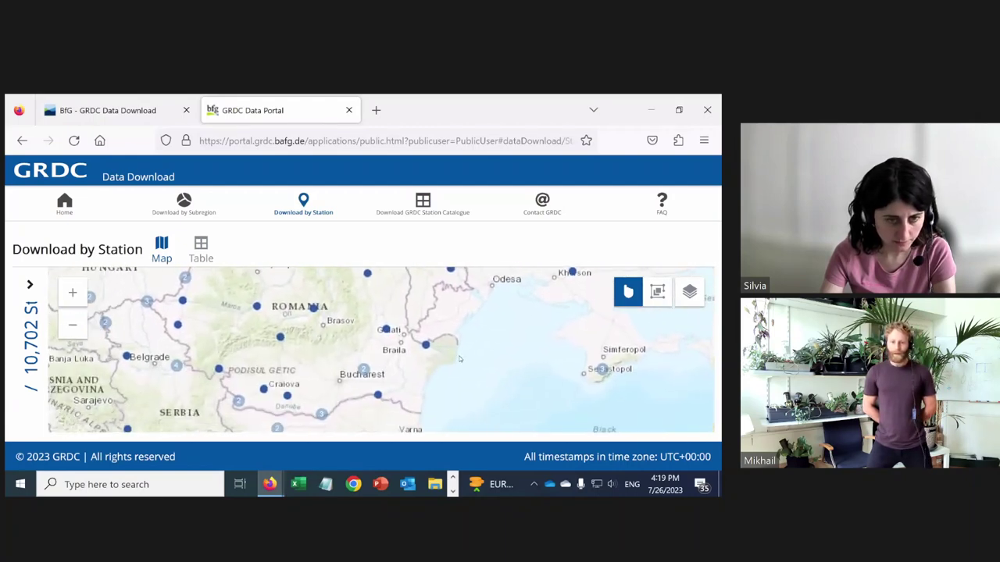
mouse_move(452, 411)
mouse_down()
mouse_move(461, 329)
mouse_move(455, 395)
mouse_move(462, 365)
mouse_up()
scroll(462, 366, down, 2)
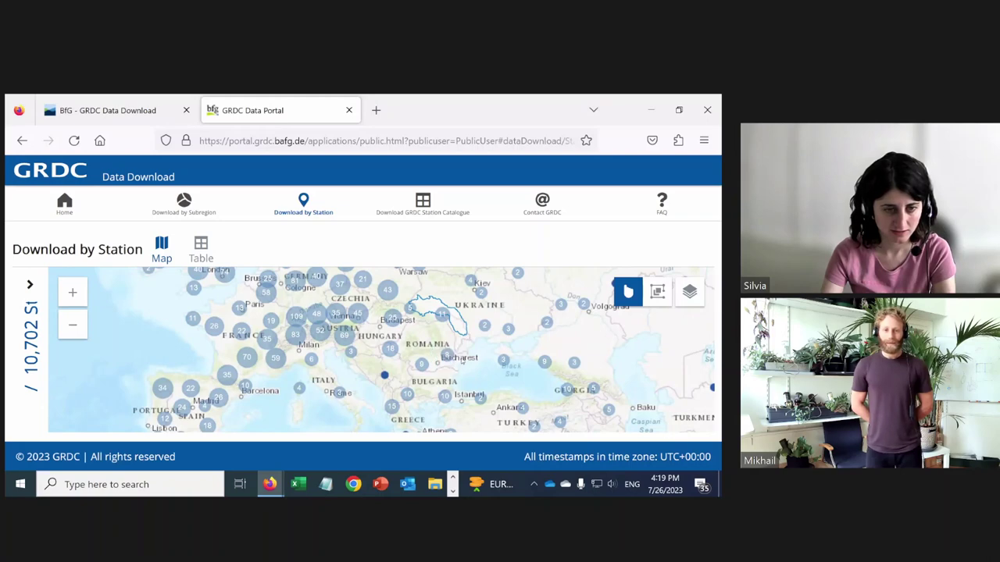
scroll(462, 360, up, 2)
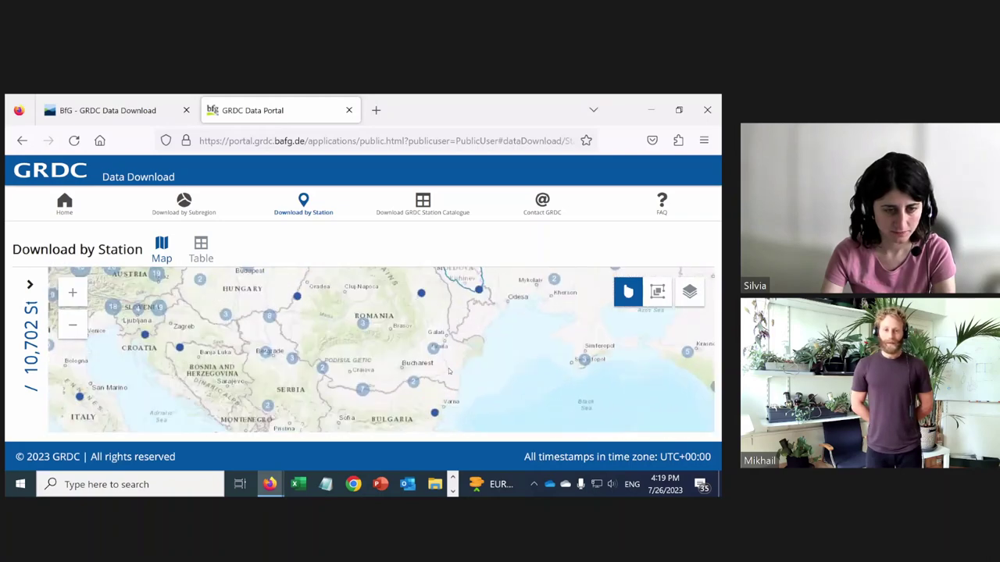
scroll(449, 372, up, 3)
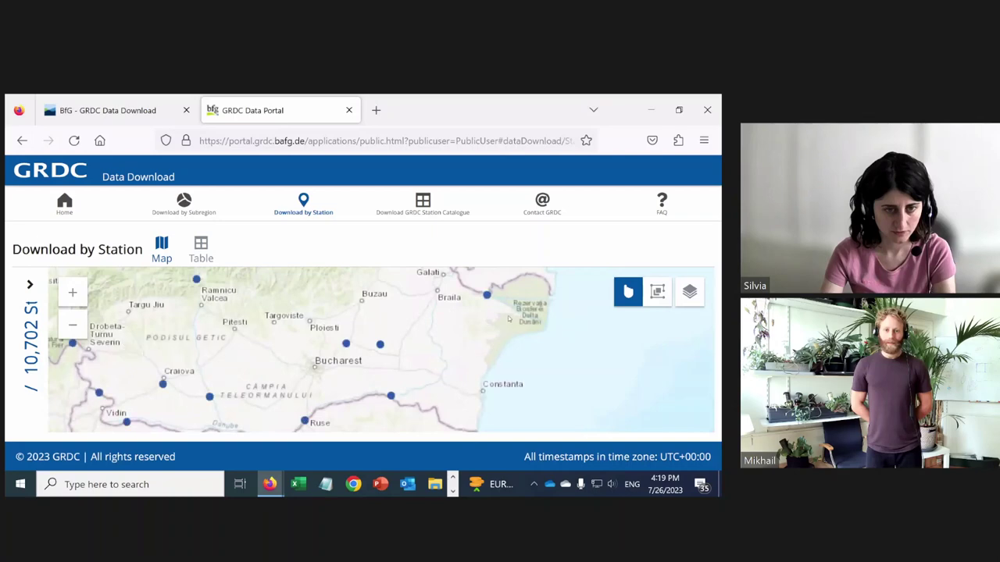
mouse_move(483, 358)
mouse_down()
mouse_move(483, 314)
mouse_move(500, 357)
mouse_up()
Step: Shift the map around Romania, then try the polygon area-selection mode and return to panning
key(Down)
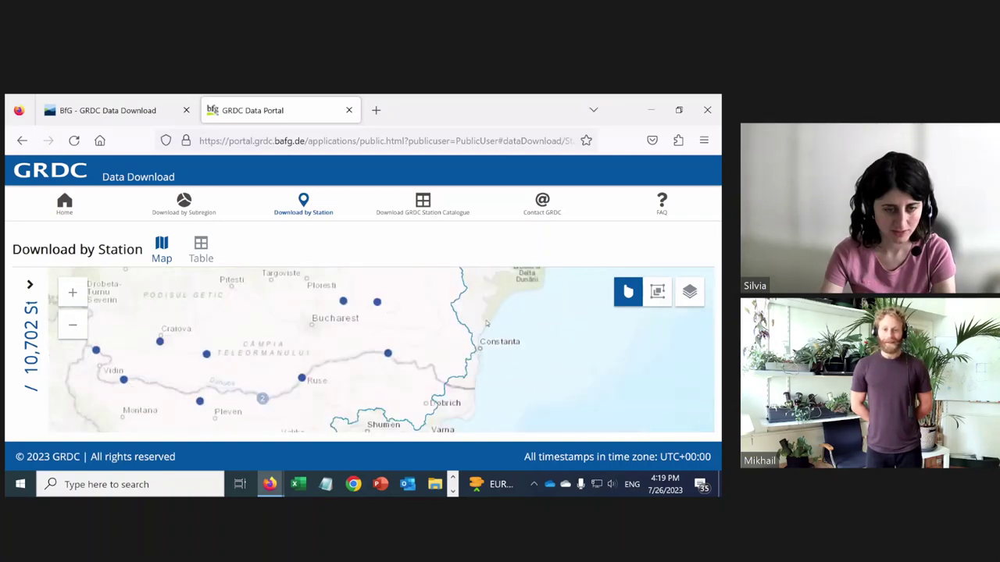
key(Up)
key(Up)
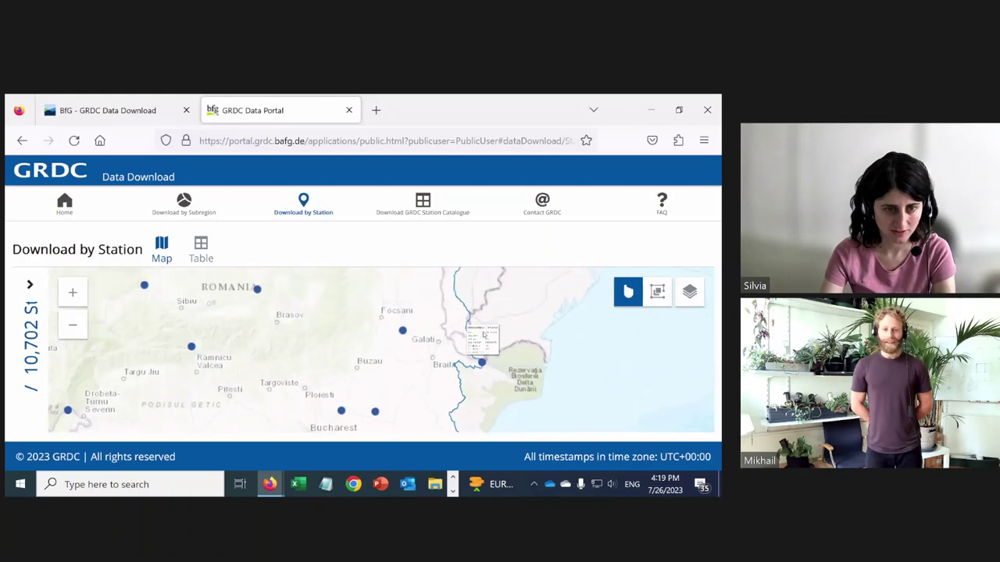
scroll(490, 423, down, 1)
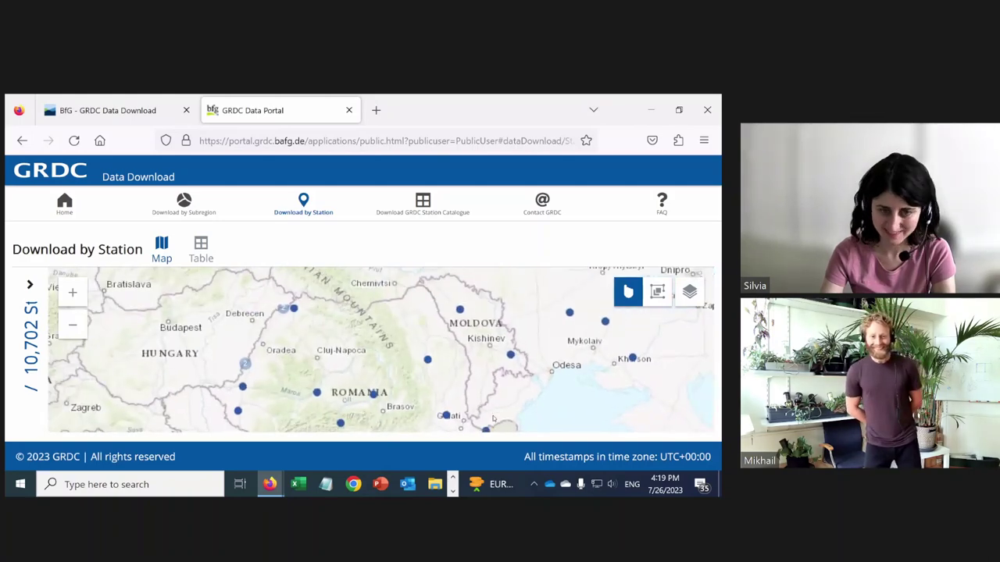
drag(490, 423, 494, 335)
key(Up)
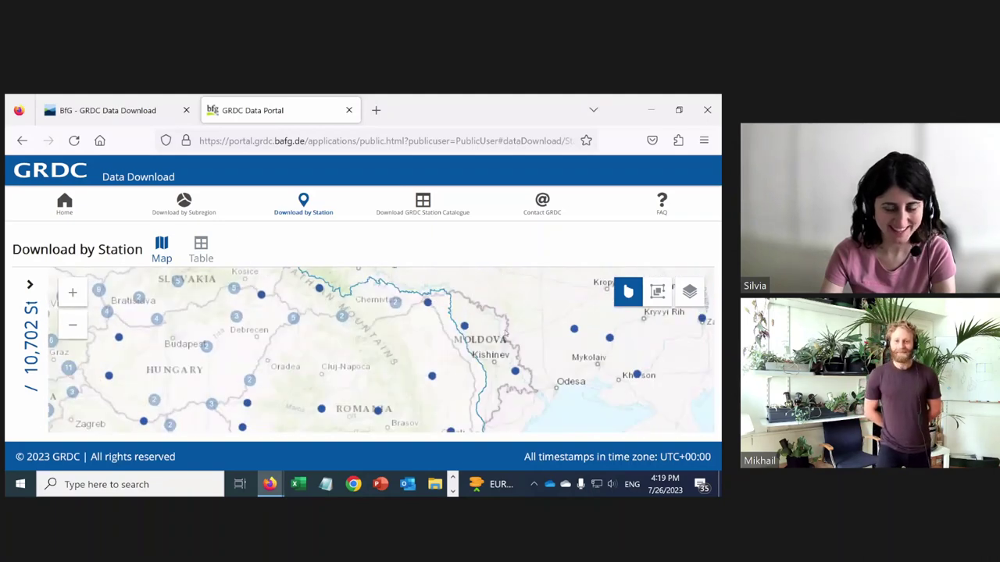
key(Down)
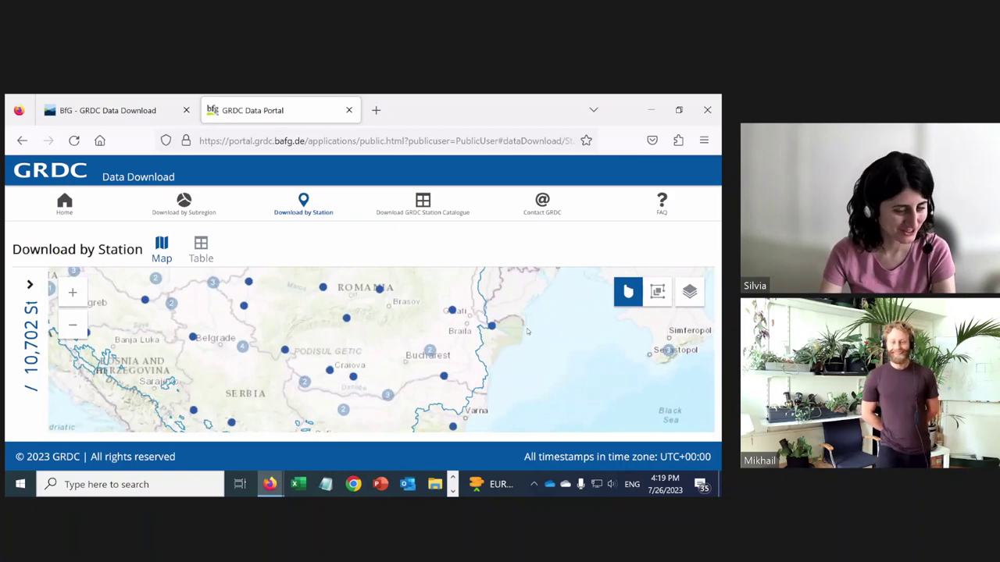
click(663, 291)
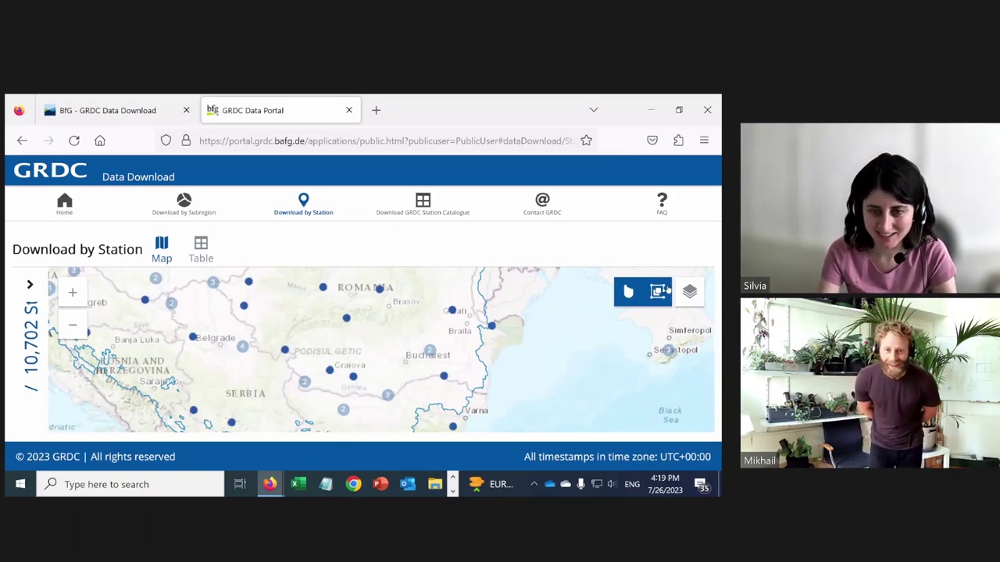
click(666, 290)
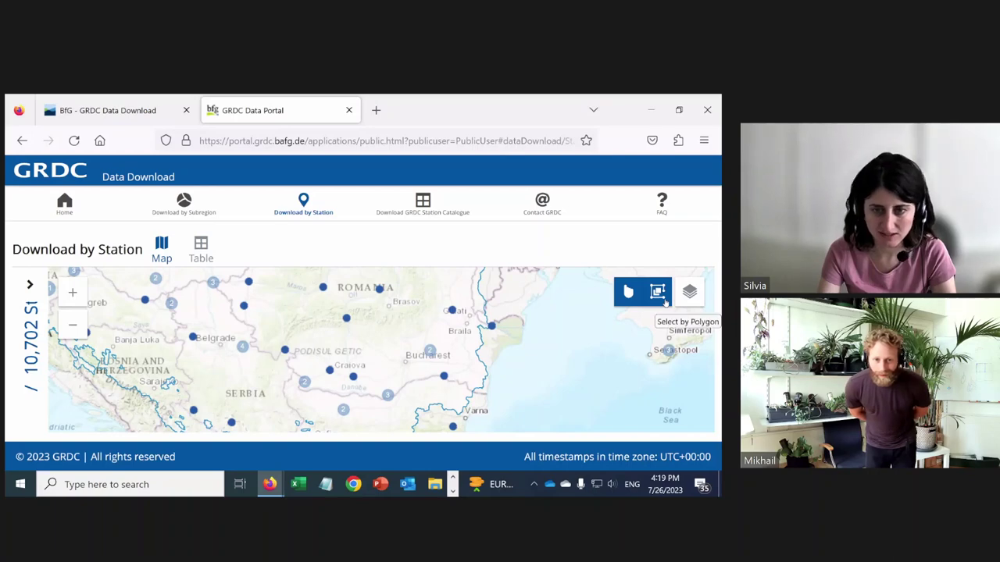
click(628, 292)
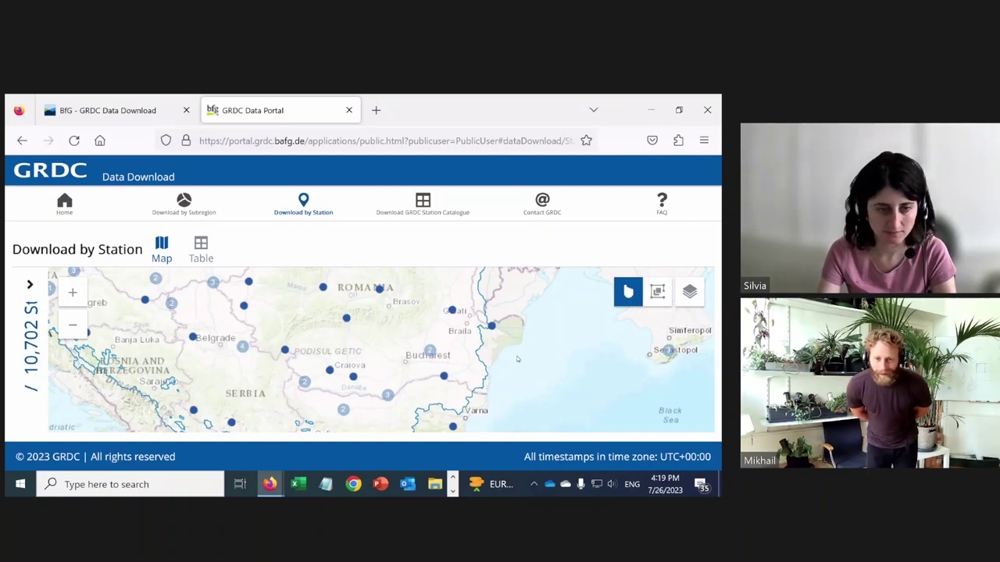
Step: Zoom the map in and out over the lower Danube region
scroll(453, 402, down, 2)
scroll(454, 403, down, 1)
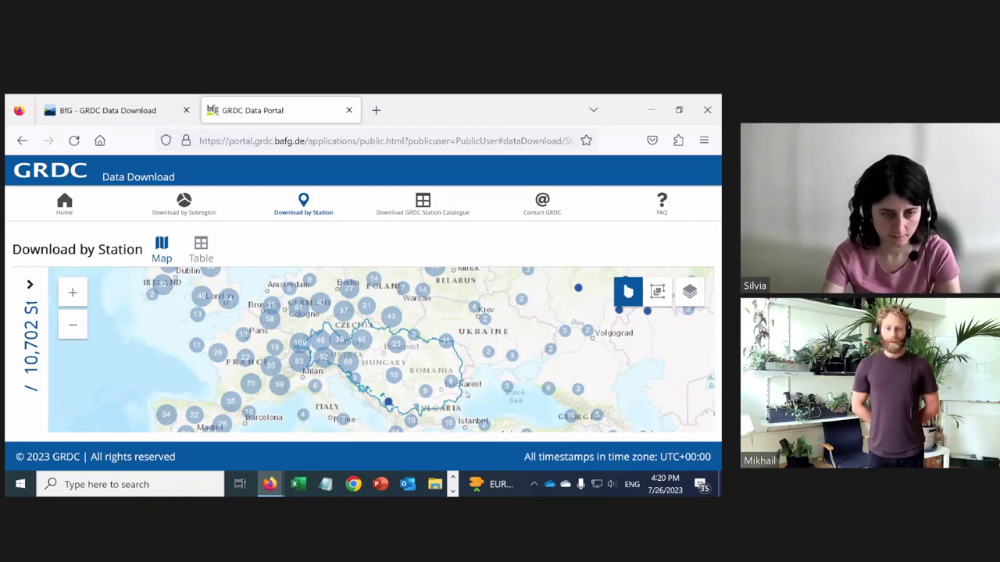
scroll(467, 394, up, 2)
scroll(467, 394, up, 1)
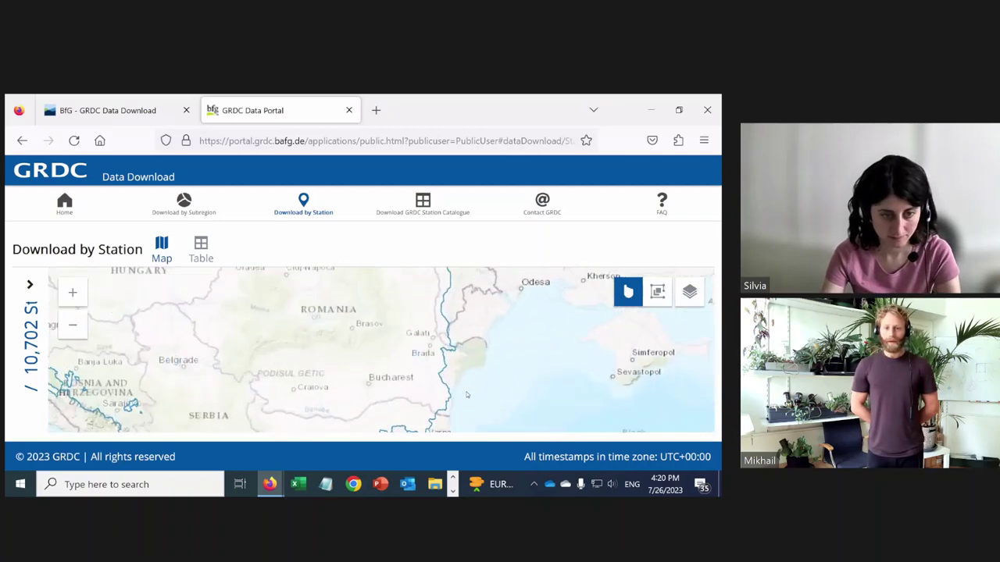
scroll(466, 394, up, 1)
scroll(466, 394, up, 1)
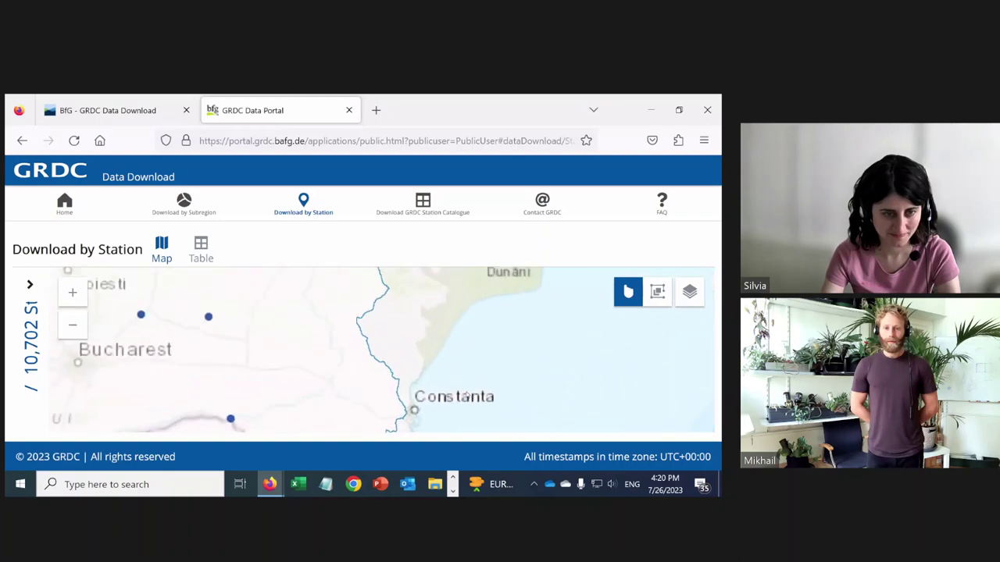
scroll(466, 395, down, 1)
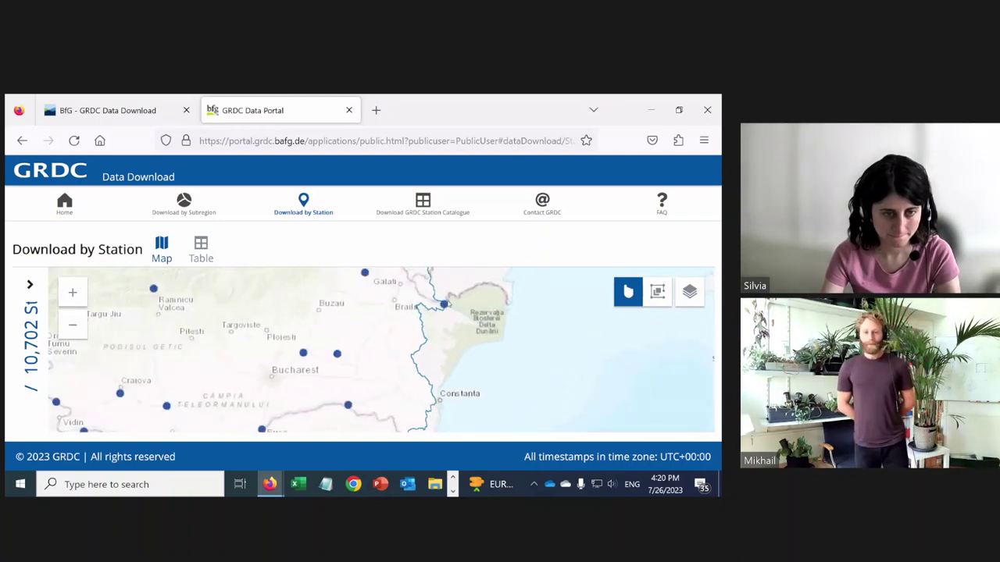
scroll(445, 305, down, 1)
scroll(483, 323, up, 2)
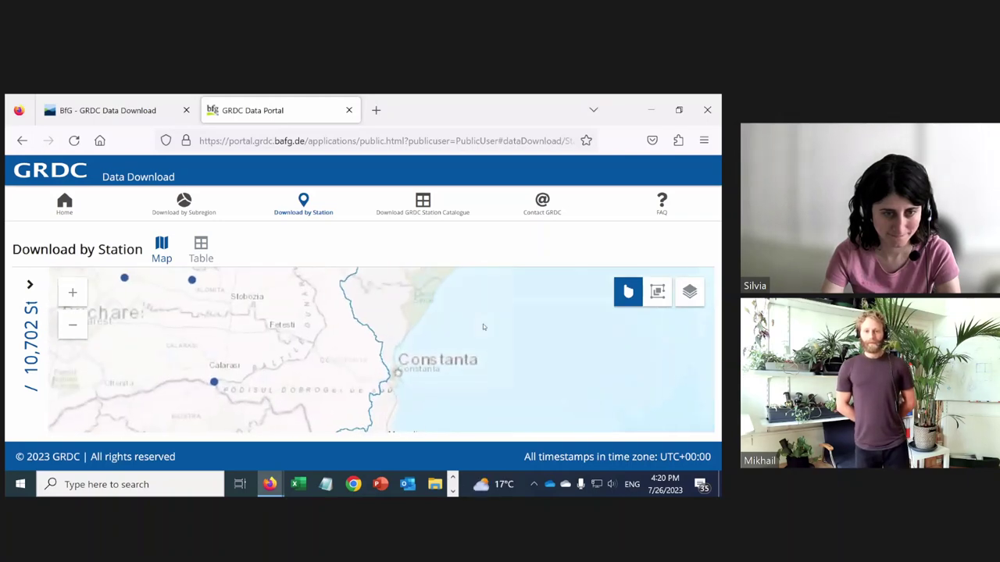
scroll(483, 323, down, 2)
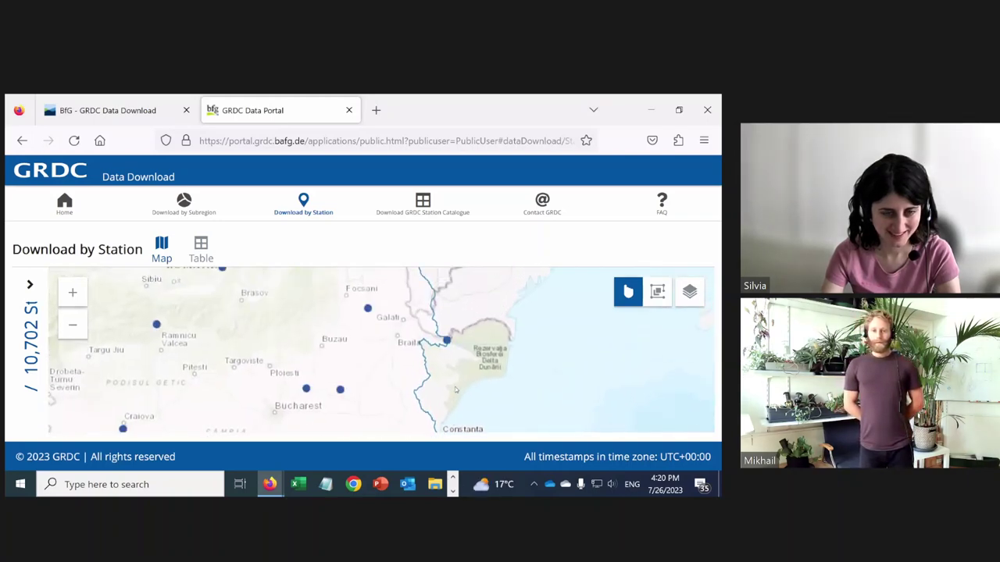
scroll(453, 340, down, 1)
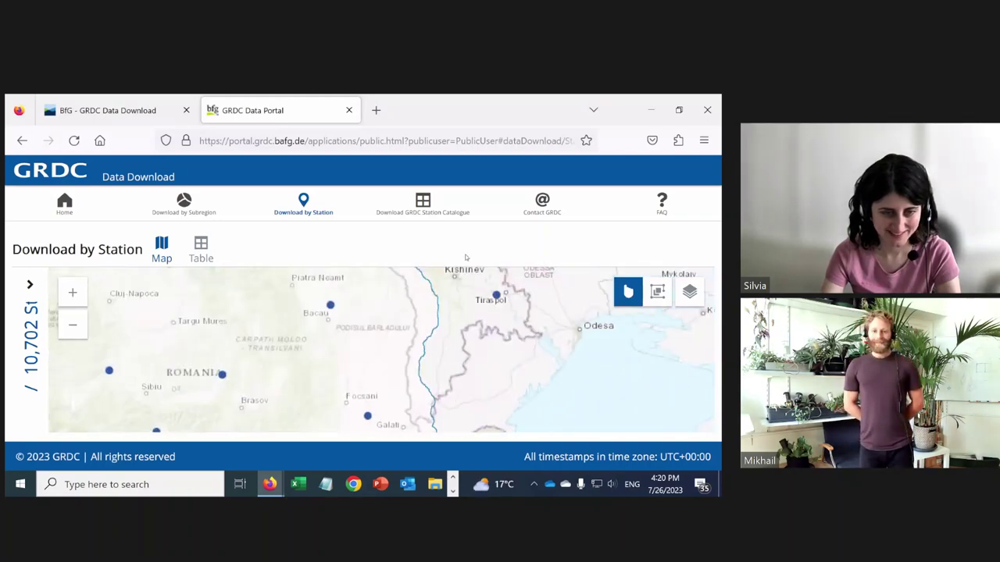
scroll(465, 304, up, 1)
Step: Bring the Danube Delta near Braila and Galati into view and open the Ceatal Izmail station
drag(459, 304, 449, 341)
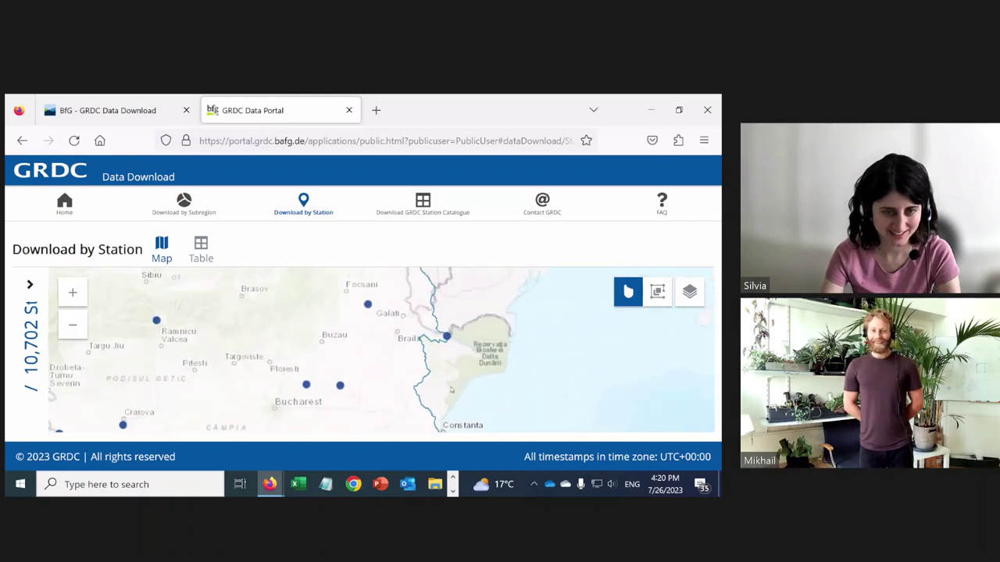
drag(463, 385, 457, 240)
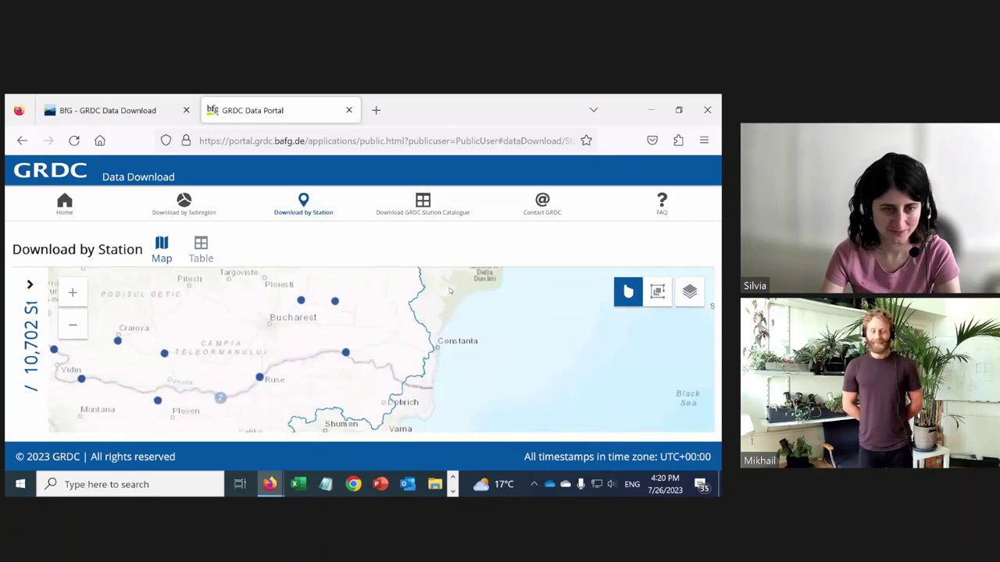
mouse_move(446, 307)
mouse_down()
mouse_move(451, 387)
mouse_move(429, 322)
mouse_up()
right_click(445, 370)
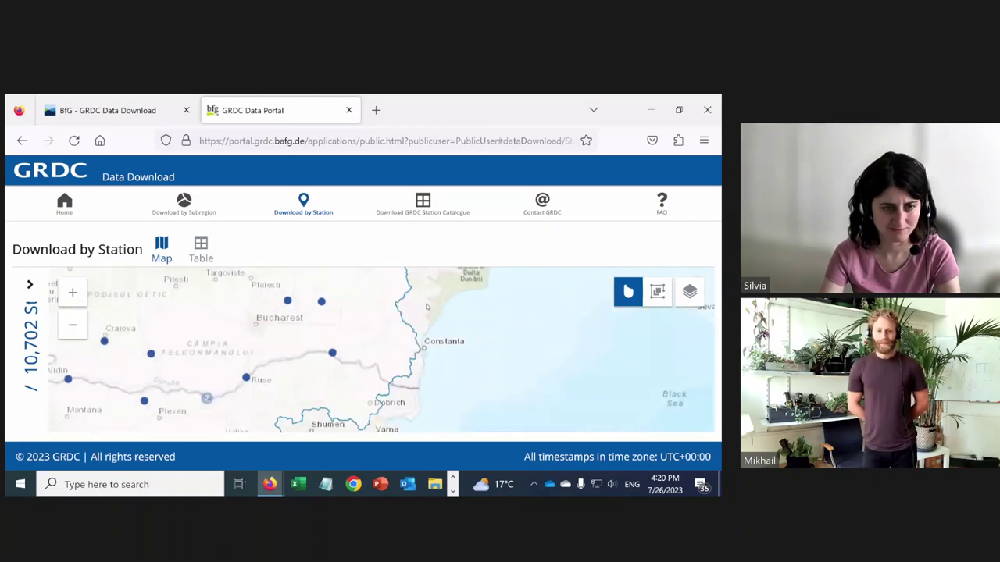
drag(428, 321, 413, 420)
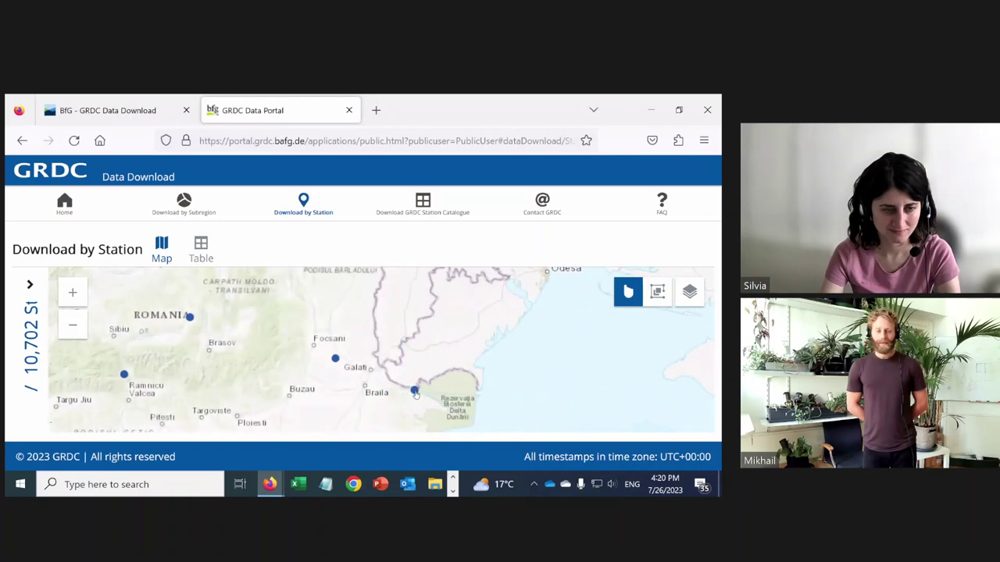
click(415, 391)
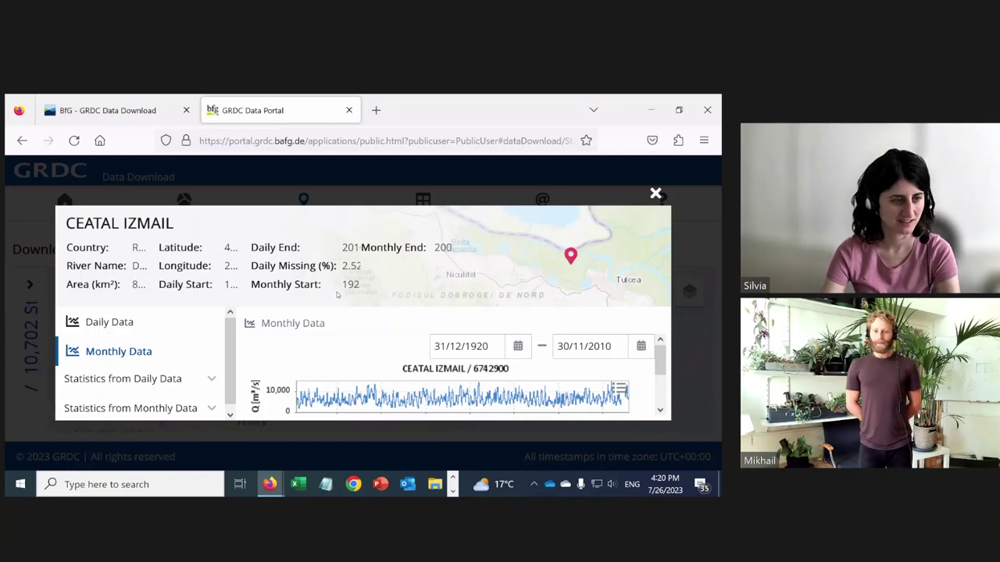
Step: Show the station's Daily Data, compare it with Monthly Data, then return to Daily
click(89, 330)
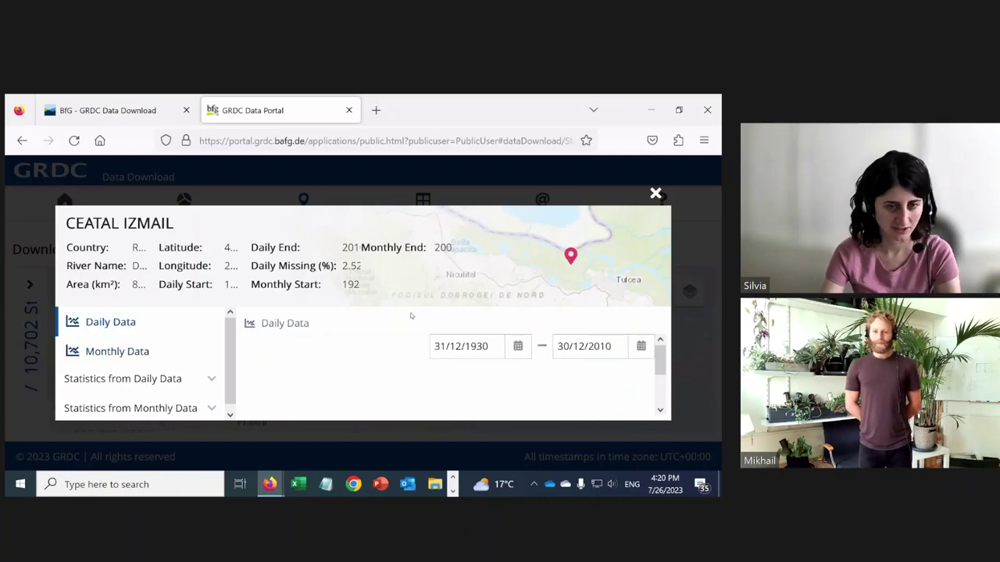
scroll(631, 378, down, 2)
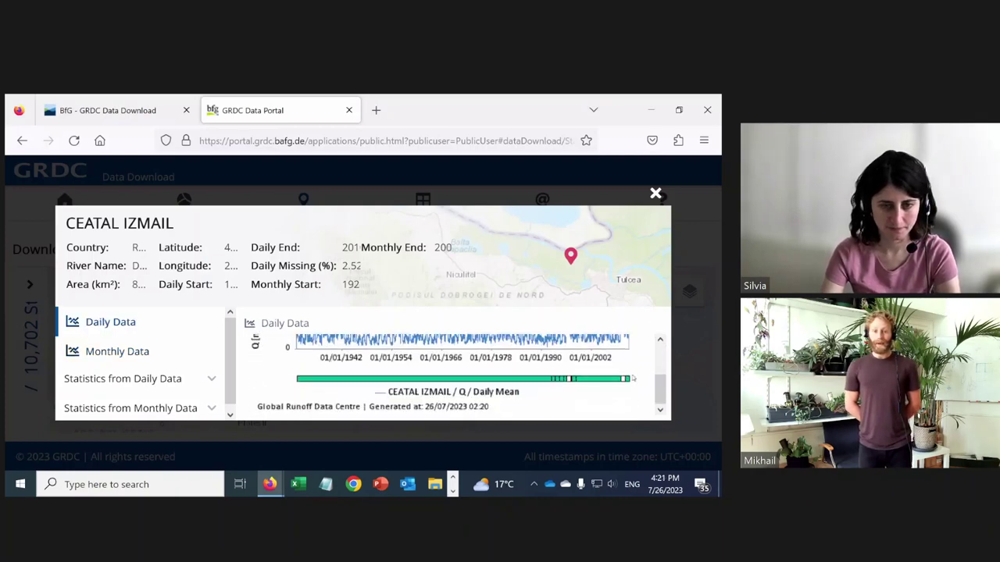
scroll(632, 378, up, 2)
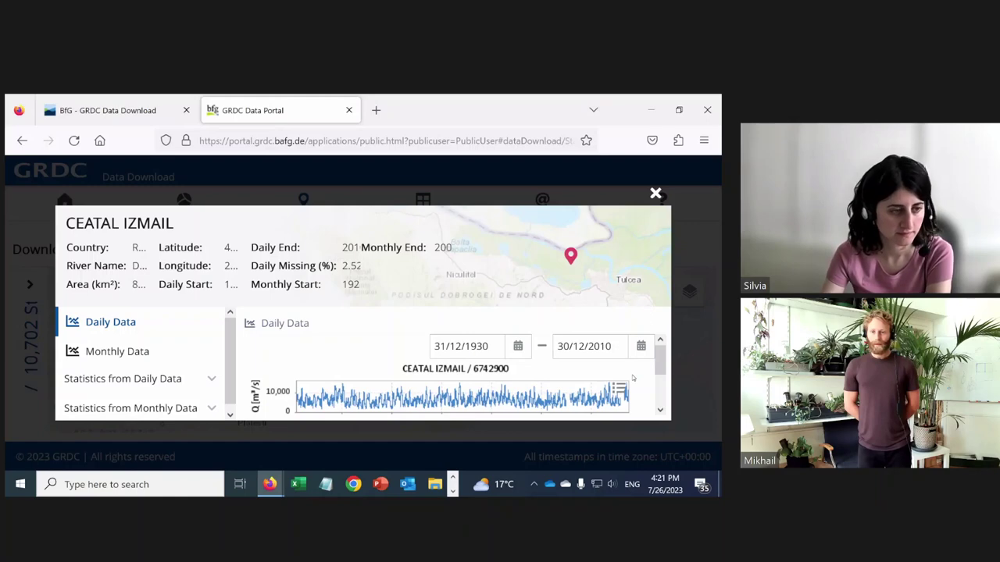
click(103, 353)
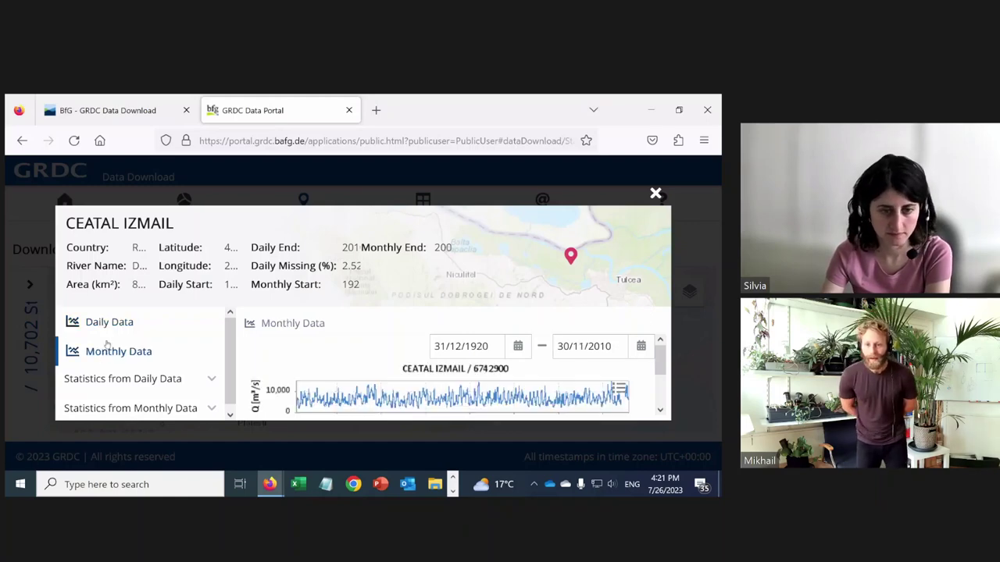
click(114, 325)
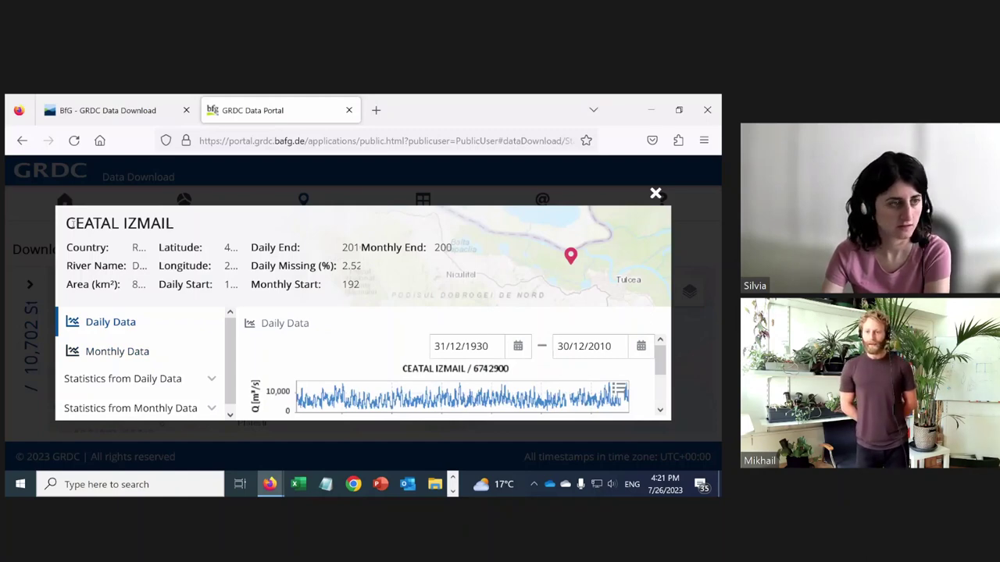
Step: Select the CEATAL IZMAIL name, clear it, and review the 1930–2010 daily chart
drag(67, 223, 175, 224)
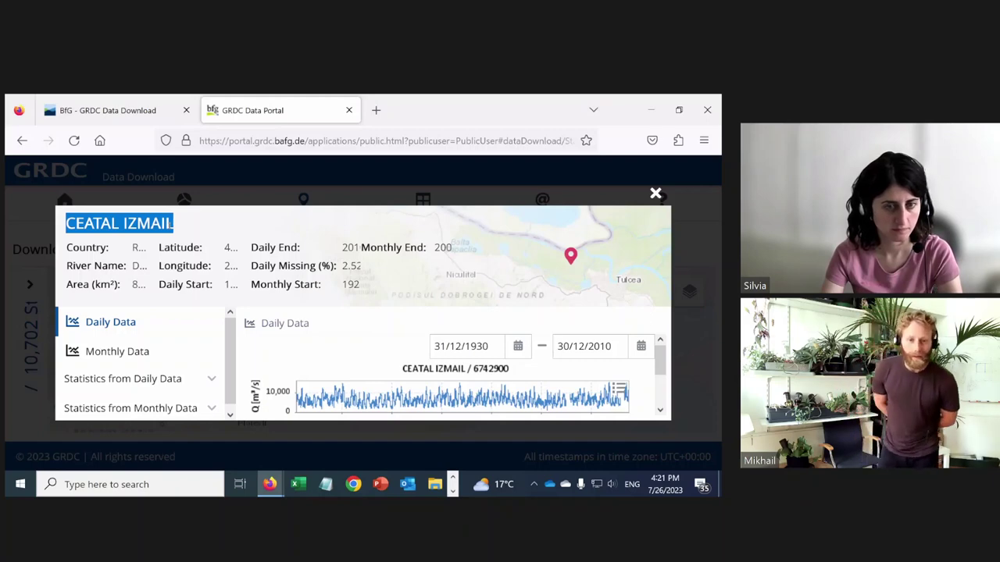
click(466, 373)
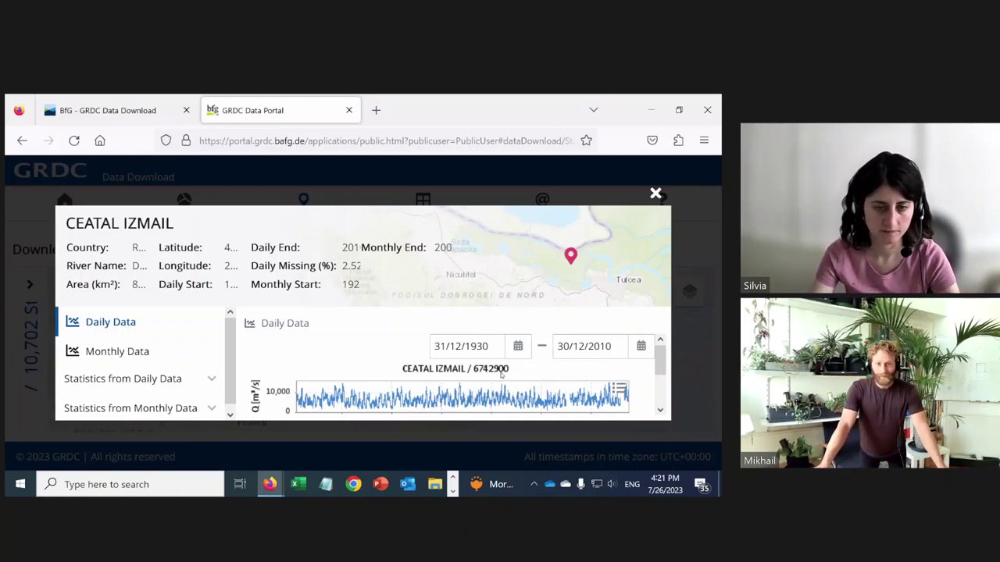
scroll(502, 374, down, 2)
scroll(501, 374, up, 2)
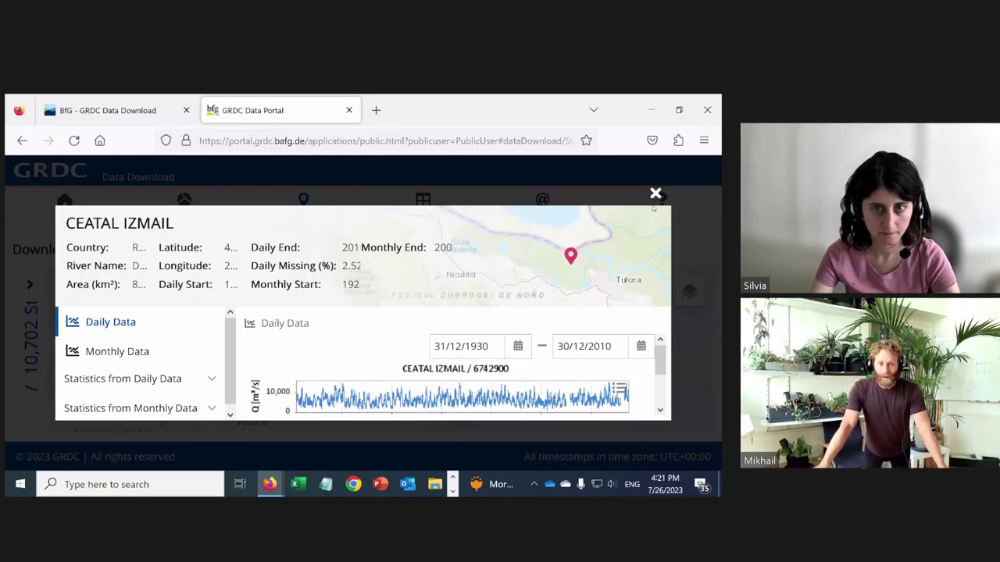
Step: Close the station details and list the stations as a table
click(656, 194)
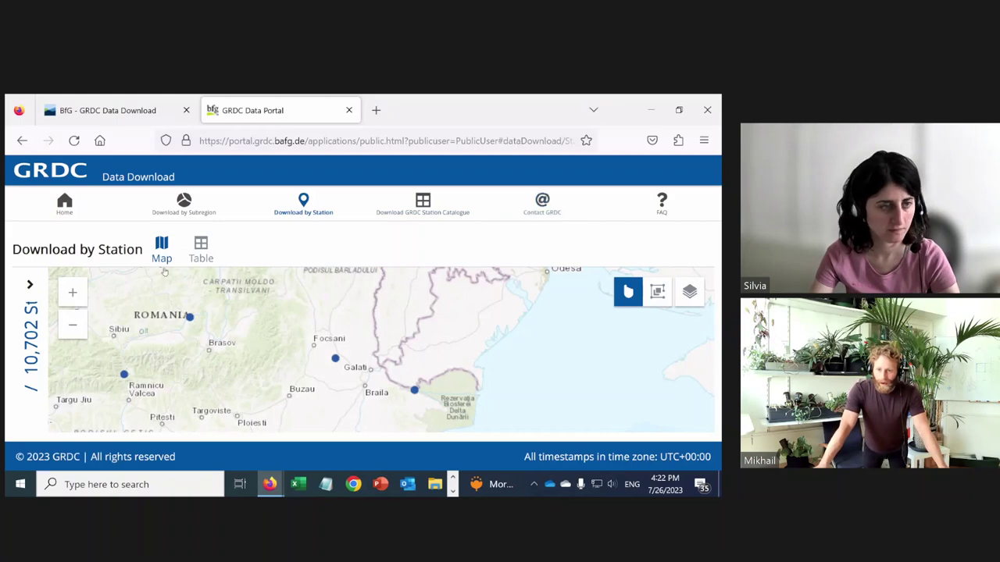
click(200, 246)
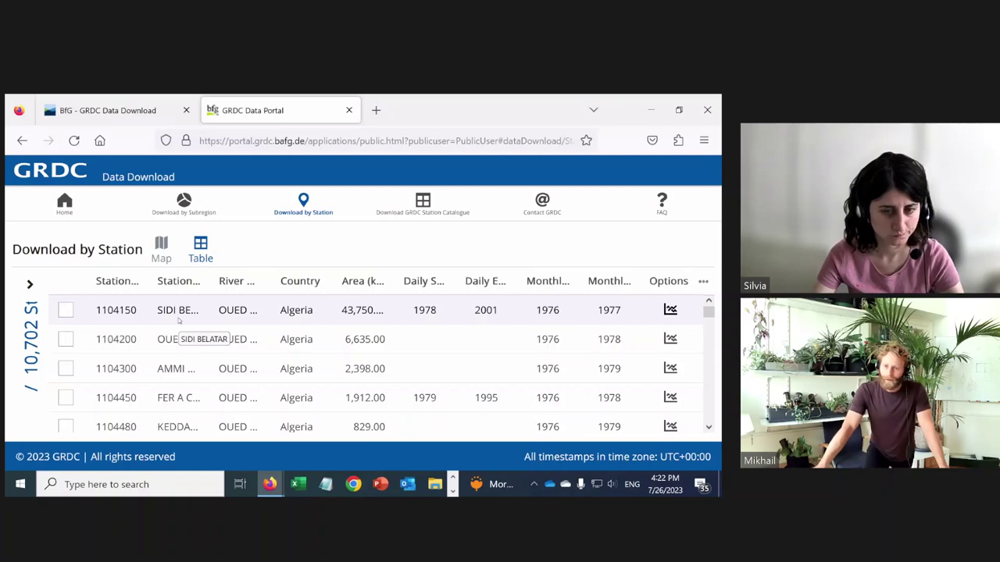
scroll(179, 319, down, 2)
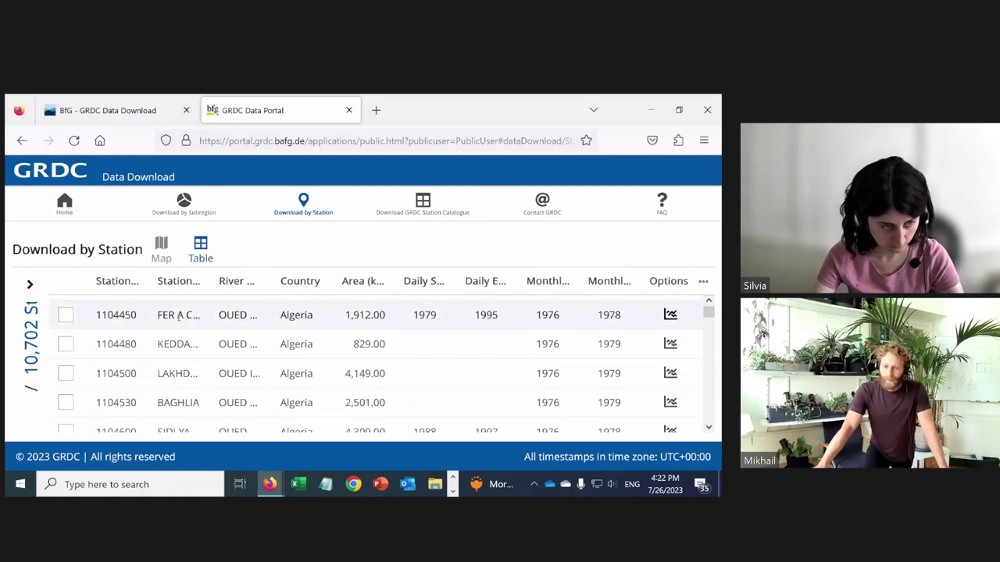
drag(708, 312, 705, 401)
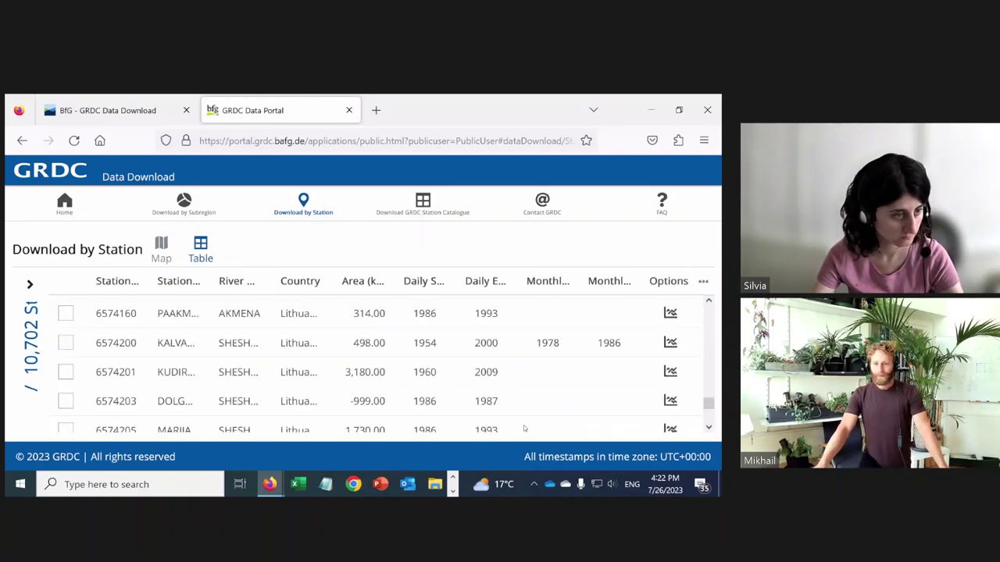
scroll(245, 419, down, 5)
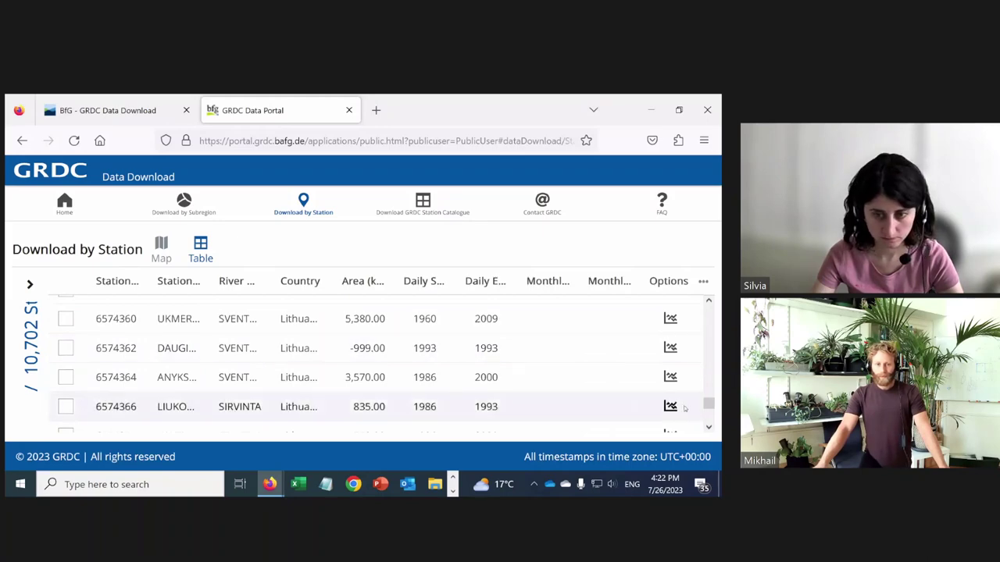
scroll(699, 400, up, 5)
Step: Scroll the station table until row 6742900 (Romania, Danube) is visible
drag(709, 402, 711, 415)
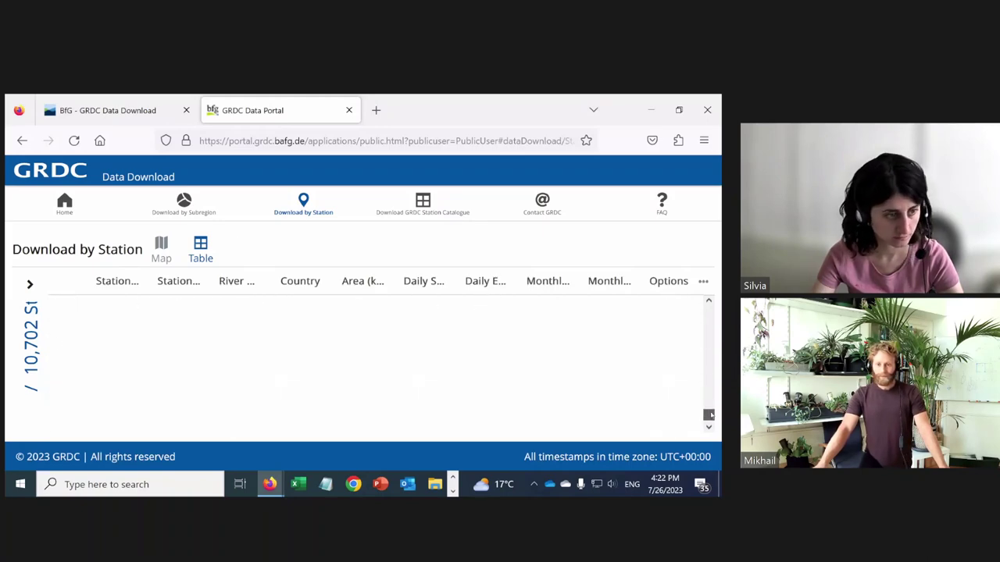
scroll(436, 393, up, 5)
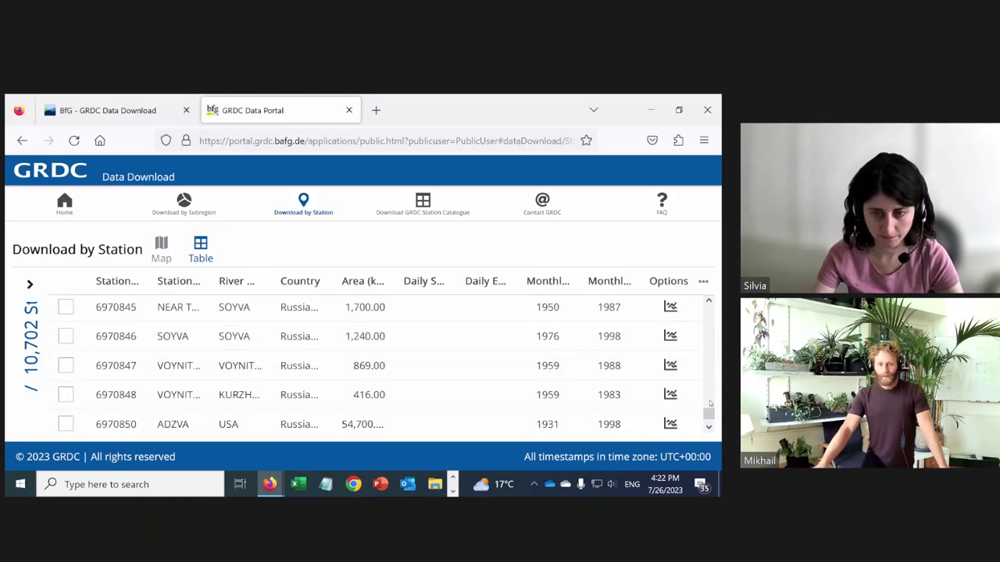
scroll(710, 403, up, 3)
scroll(712, 396, up, 2)
scroll(710, 390, up, 2)
scroll(710, 391, up, 2)
scroll(709, 414, up, 2)
drag(708, 414, 707, 407)
scroll(228, 377, down, 1)
scroll(228, 377, down, 3)
scroll(228, 376, down, 3)
scroll(228, 376, down, 3)
scroll(228, 377, down, 3)
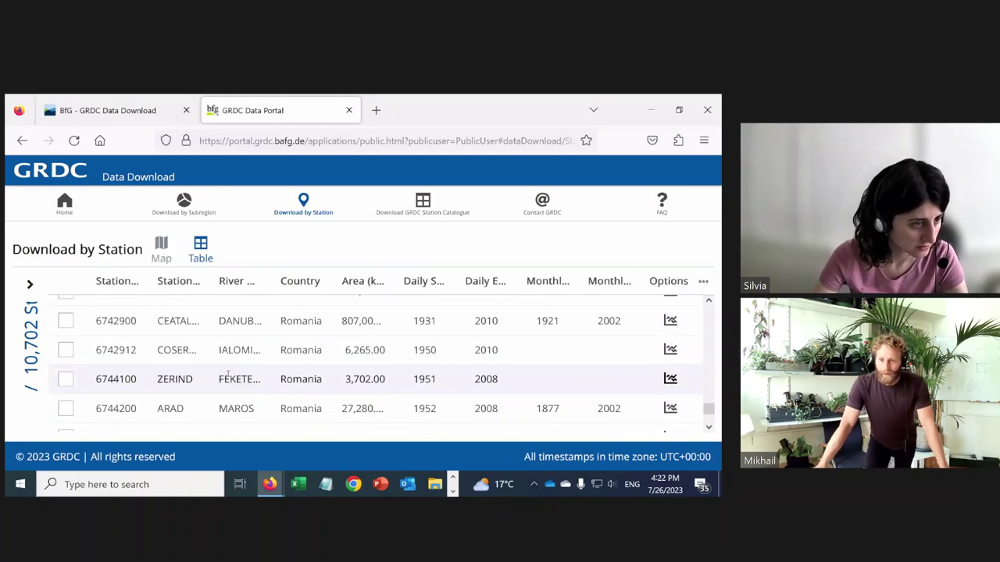
scroll(228, 376, down, 3)
scroll(228, 376, up, 3)
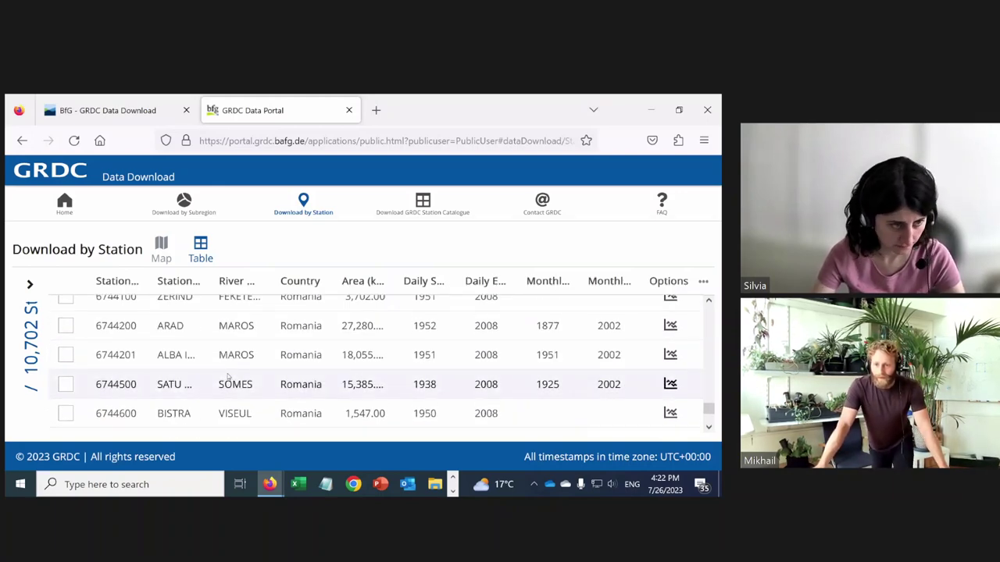
scroll(228, 377, down, 2)
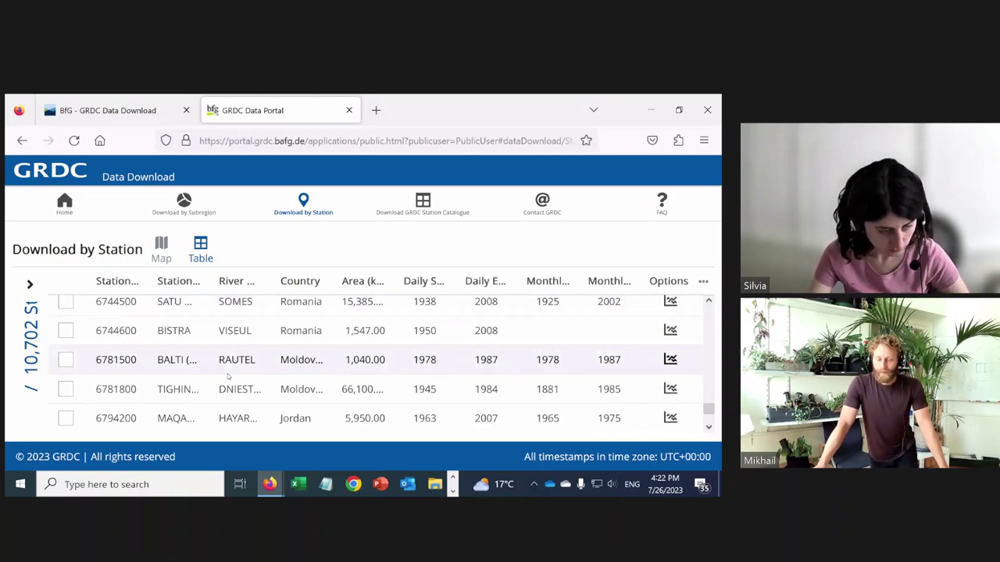
scroll(228, 376, up, 3)
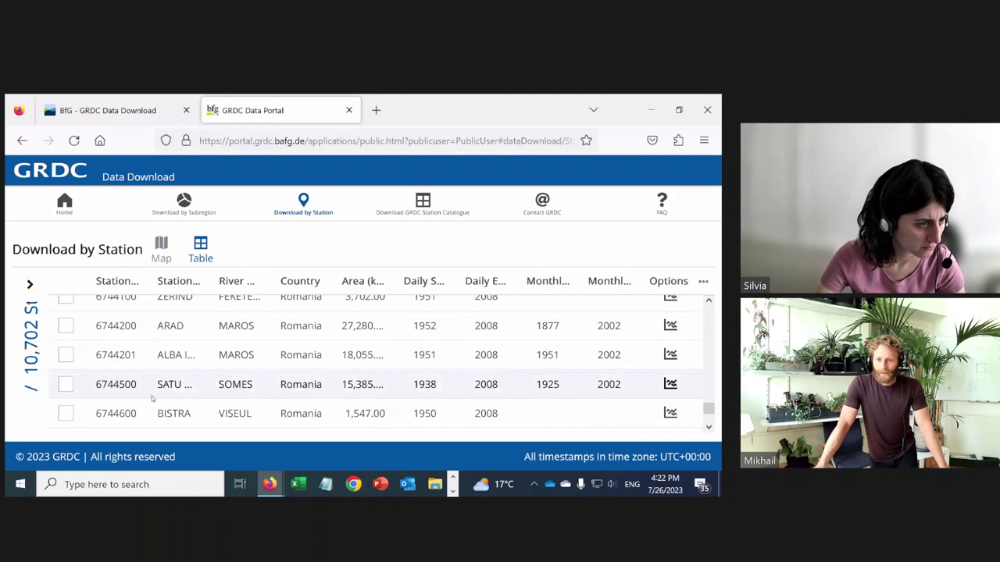
scroll(153, 369, up, 3)
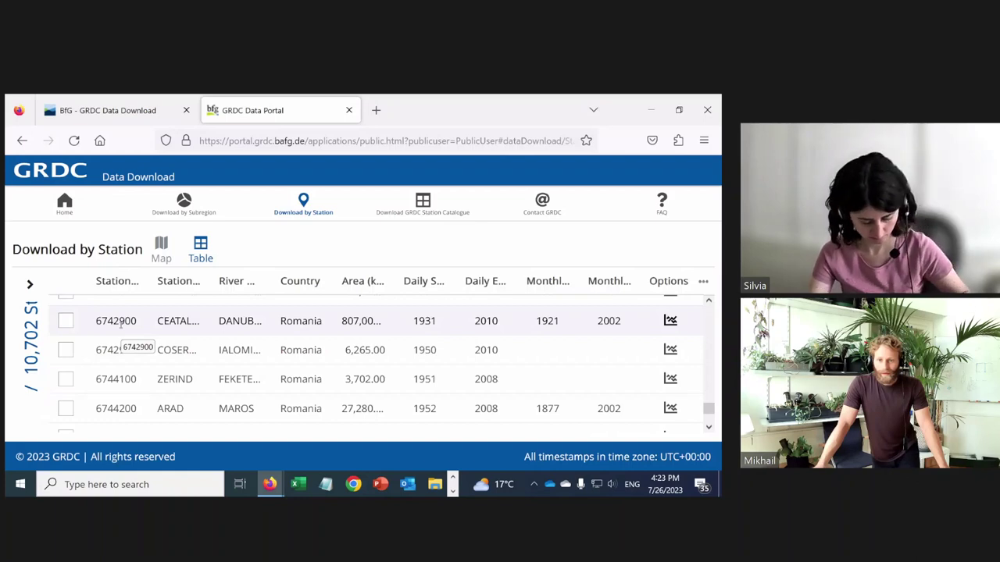
Step: Tick station 6742900 and open its discharge download request form
click(66, 321)
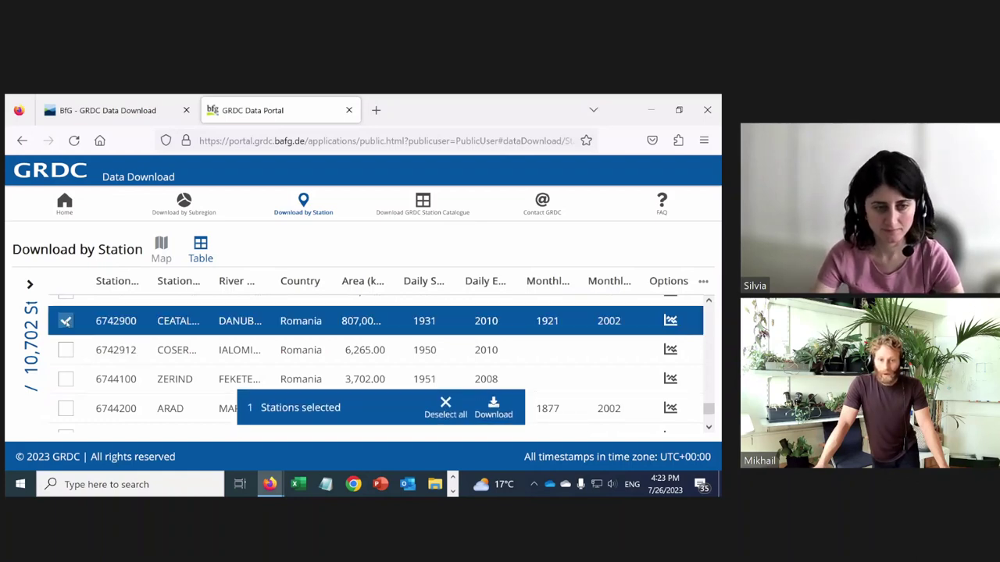
click(493, 407)
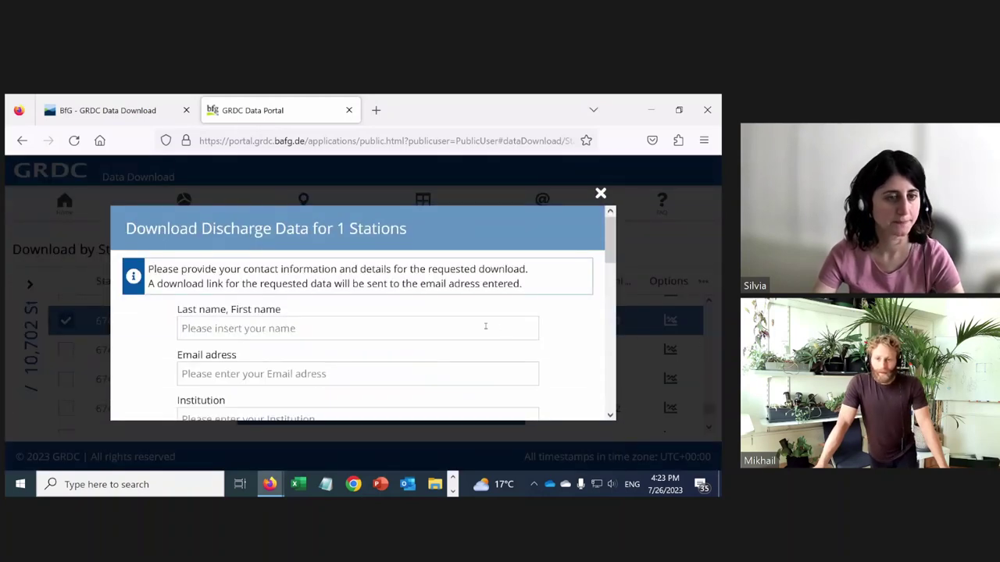
scroll(386, 312, down, 1)
scroll(386, 313, down, 3)
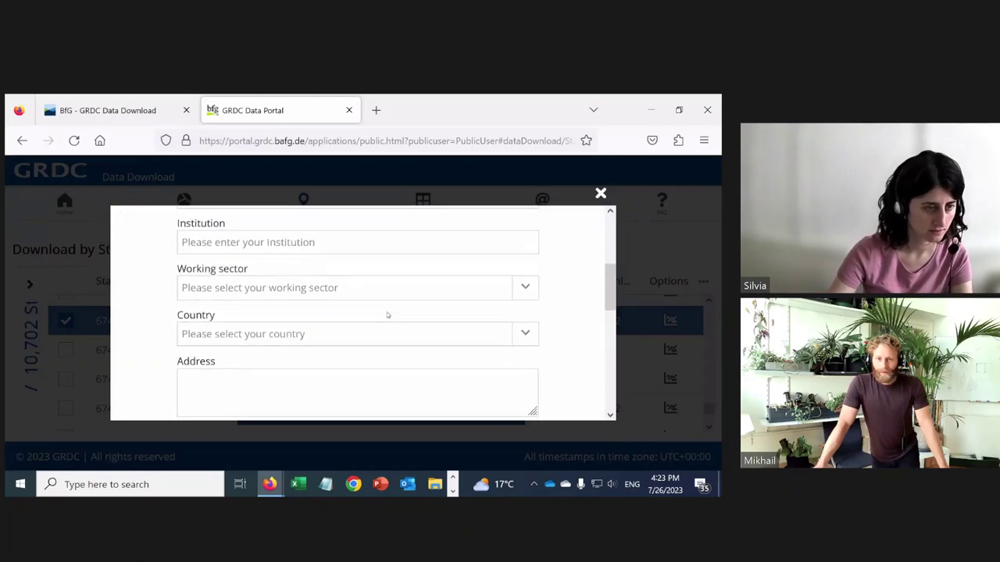
scroll(386, 316, down, 3)
scroll(384, 322, up, 7)
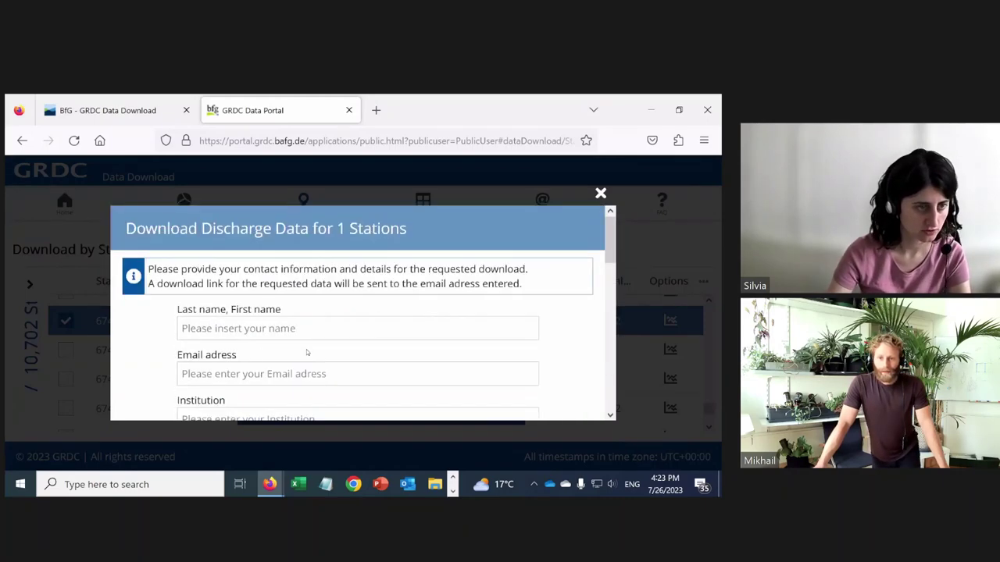
Step: Enter 'Artuso,' as the name, then close the form without submitting
click(253, 330)
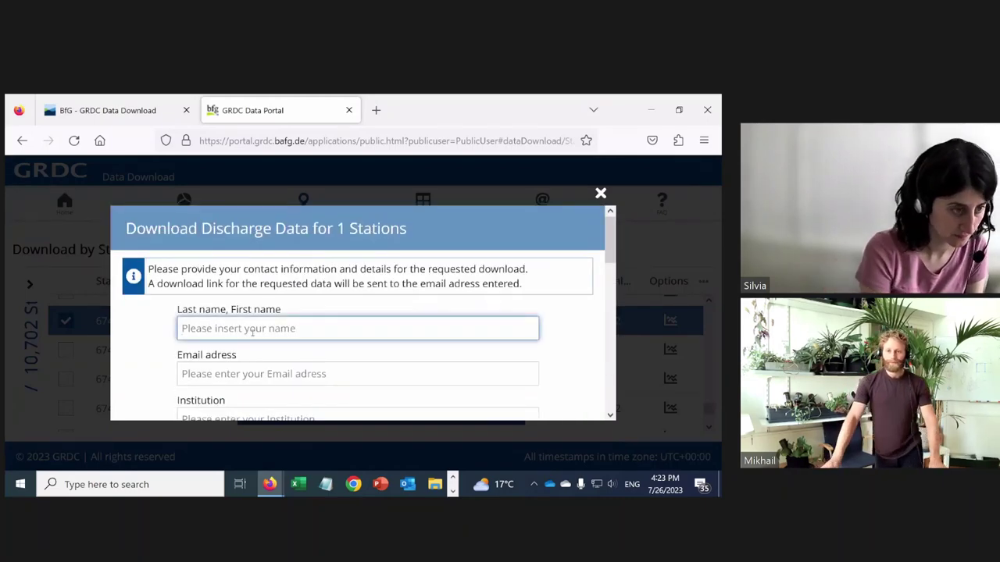
text(A)
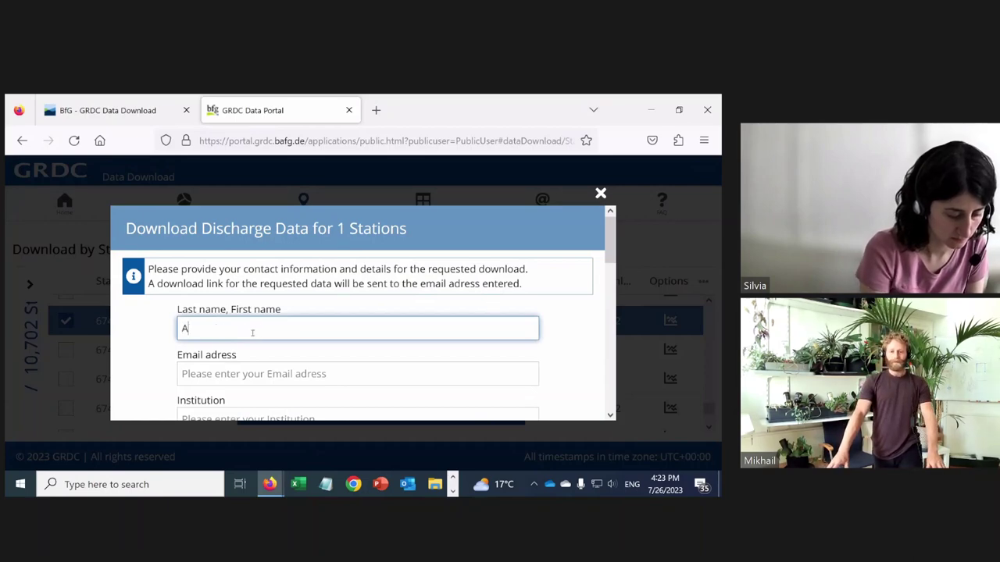
text(rtuso)
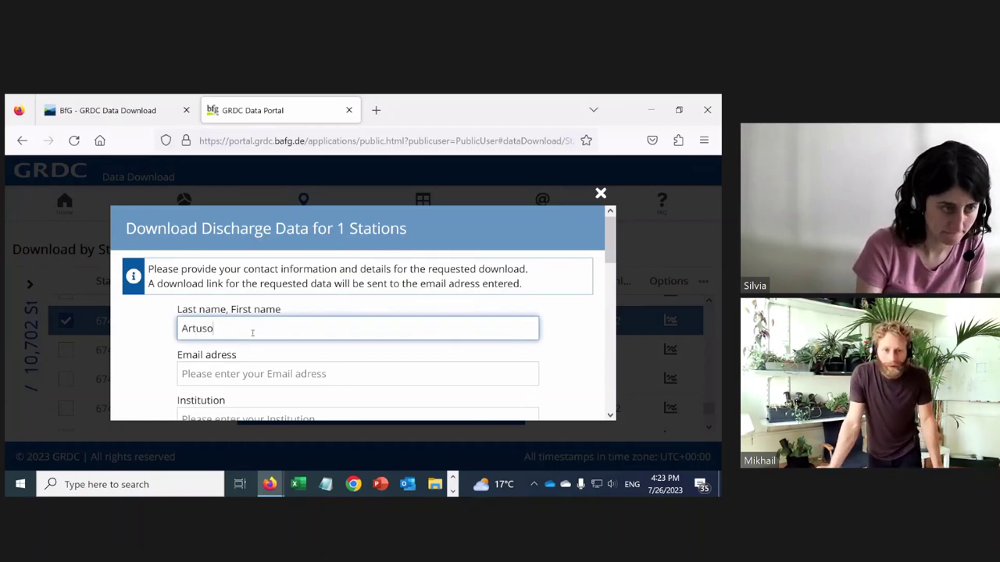
text(,)
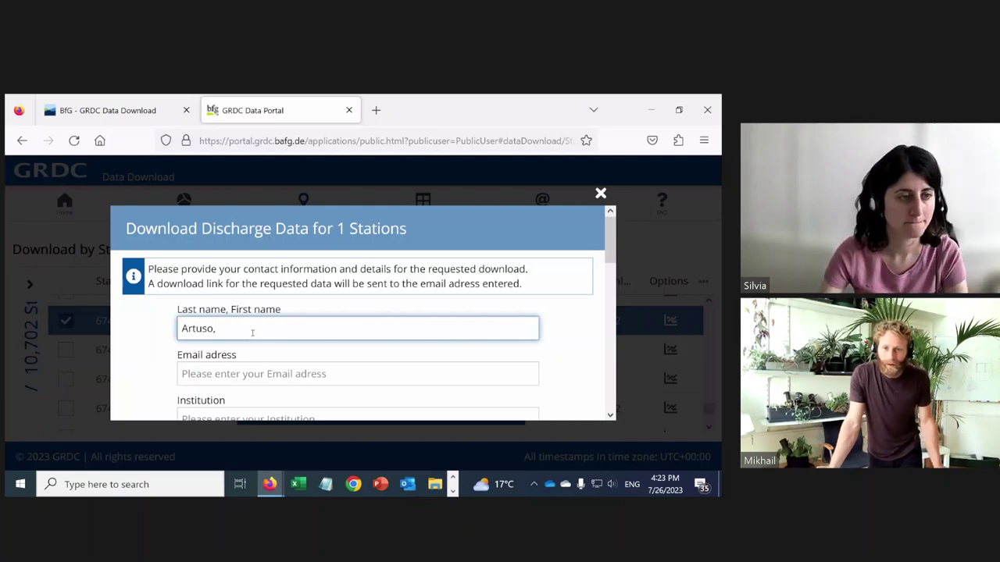
scroll(253, 332, down, 5)
scroll(253, 333, down, 3)
scroll(252, 333, down, 1)
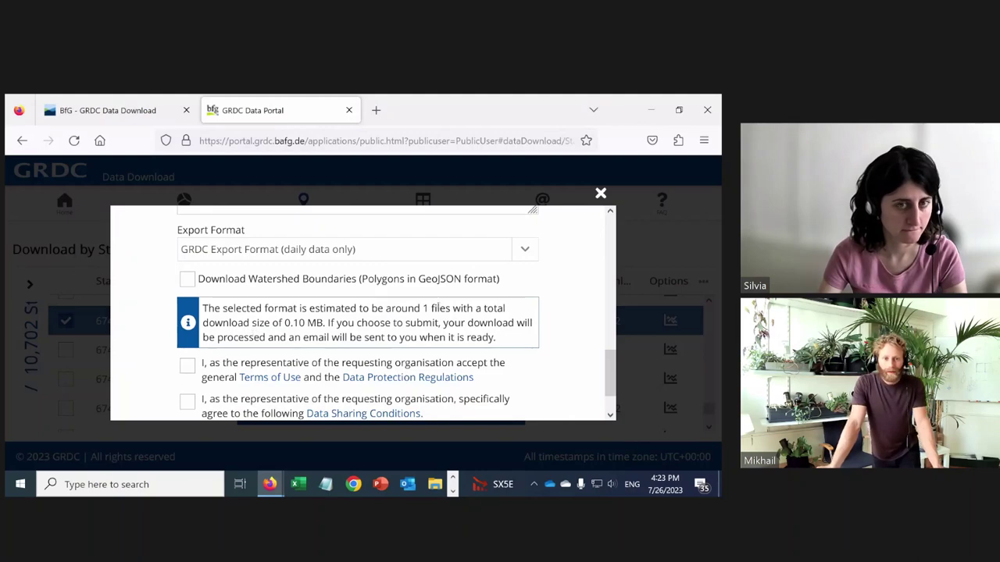
click(601, 192)
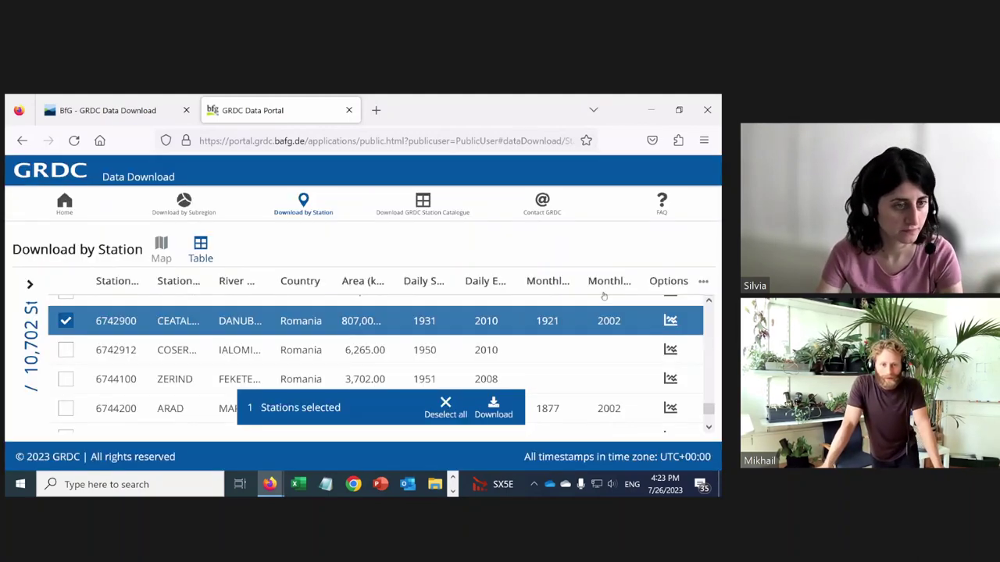
Step: Sort the station table by Options ascending and scroll down to the Malaysian stations
click(663, 283)
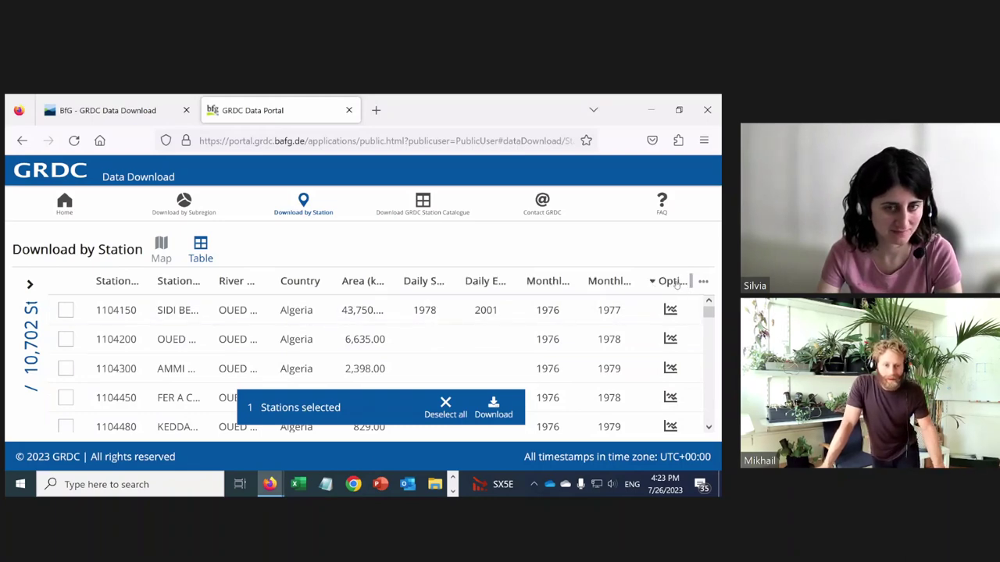
click(502, 484)
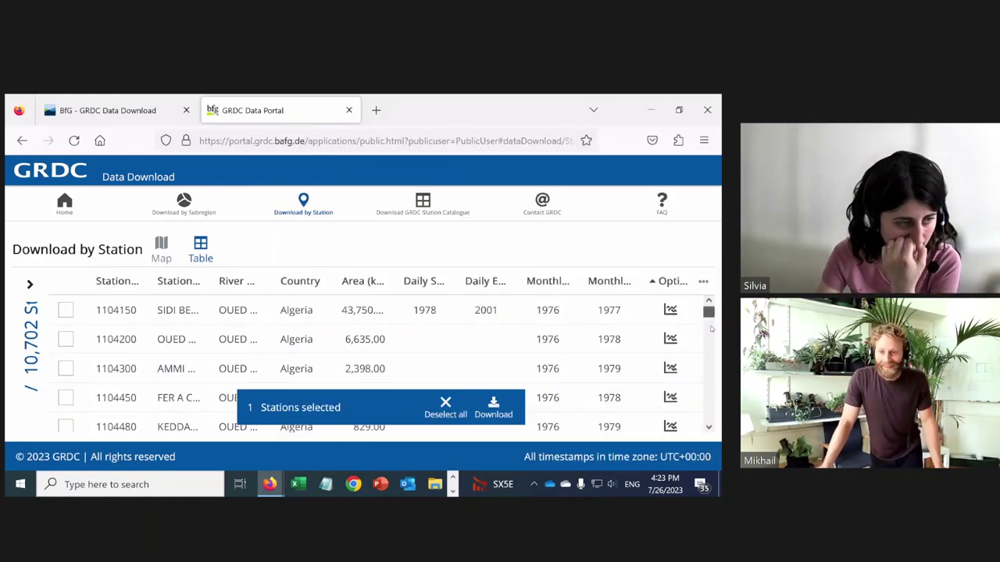
scroll(711, 330, down, 2)
drag(712, 330, 707, 384)
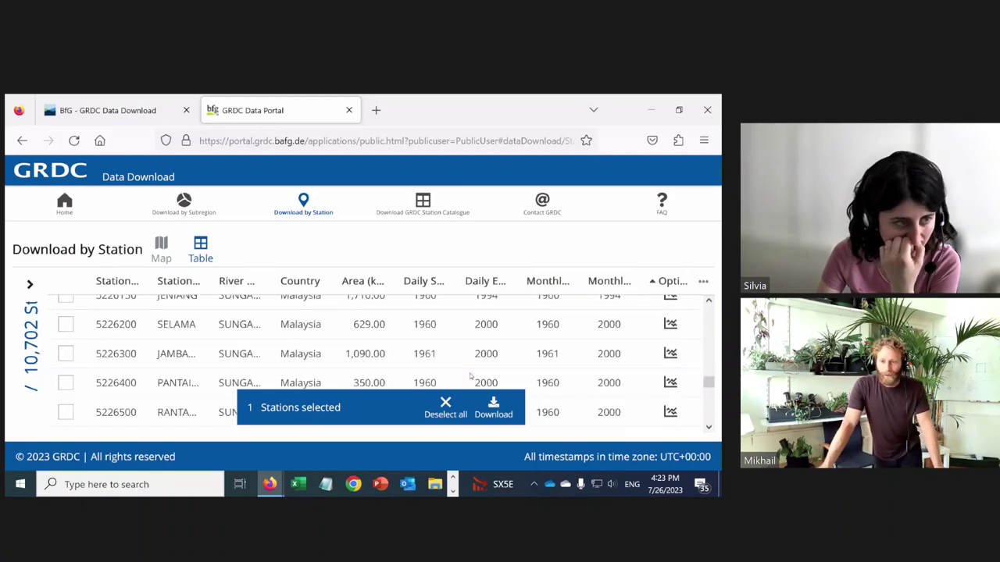
Step: Cancel an accidental Save As, then search the page for '67429' with Find
click(704, 142)
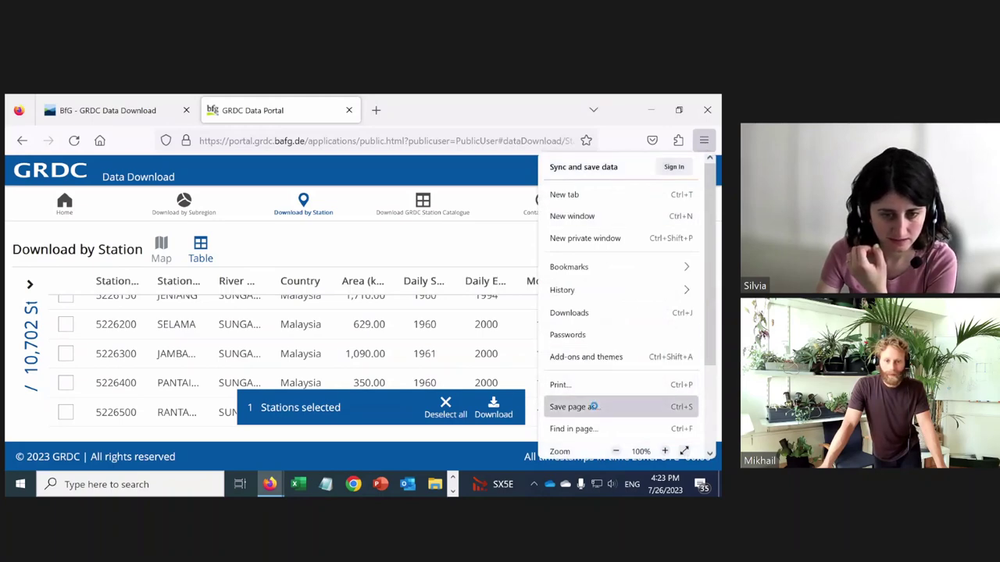
click(593, 407)
click(702, 141)
click(703, 141)
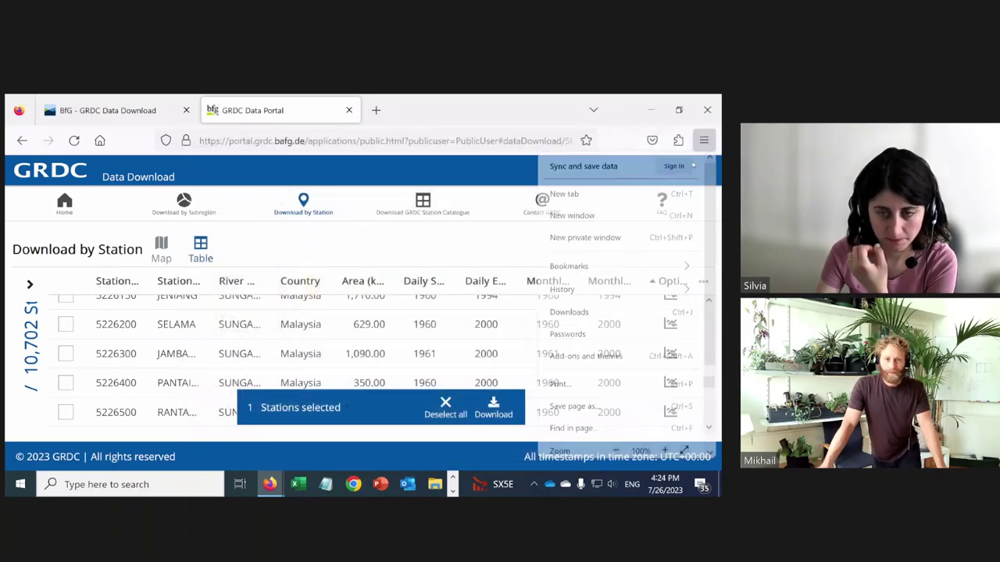
click(578, 426)
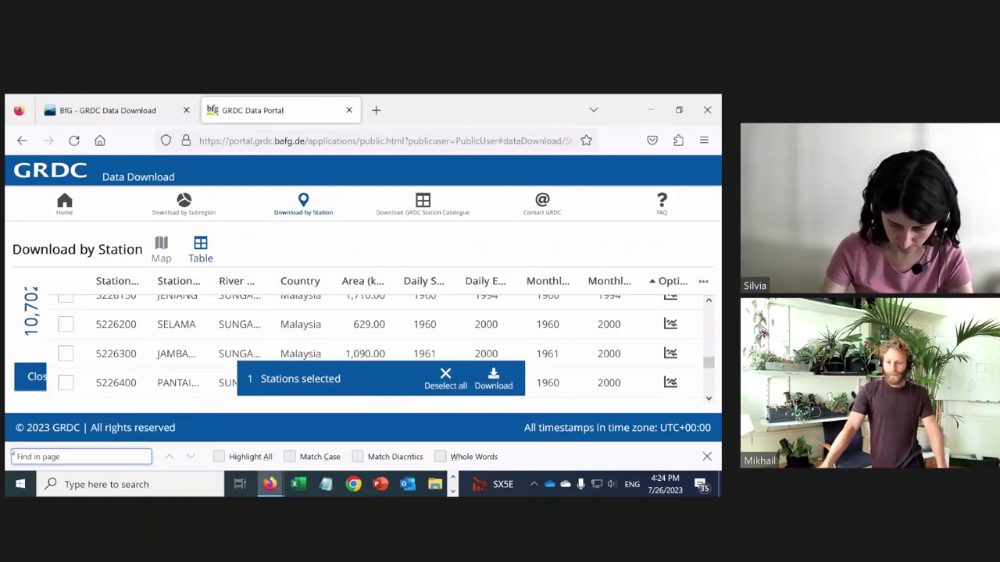
text(674)
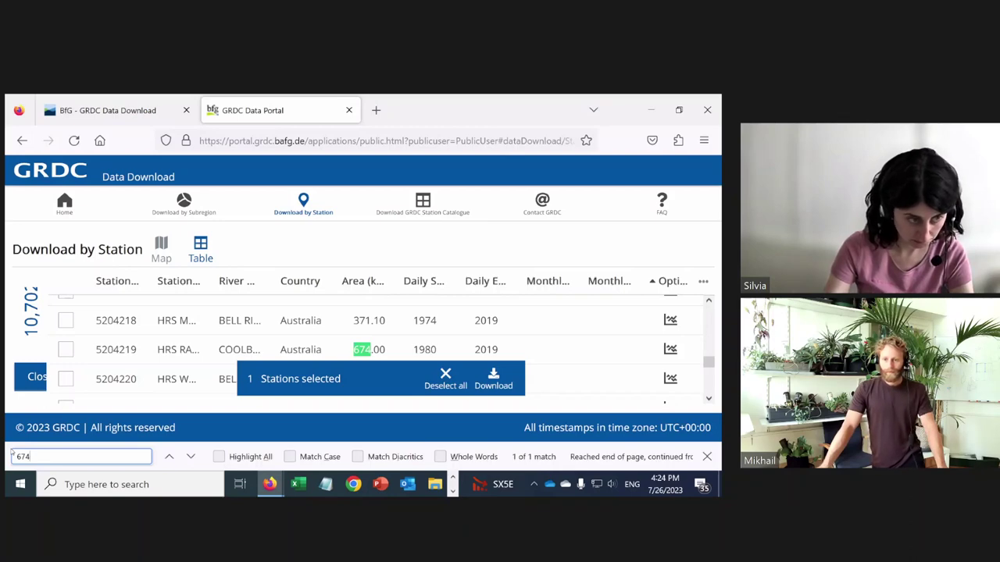
text(29)
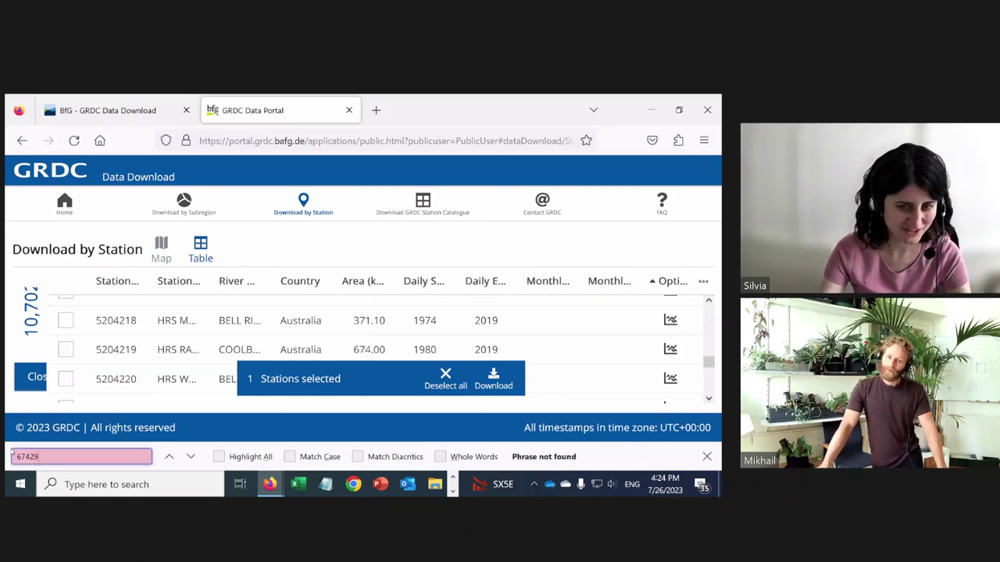
click(707, 456)
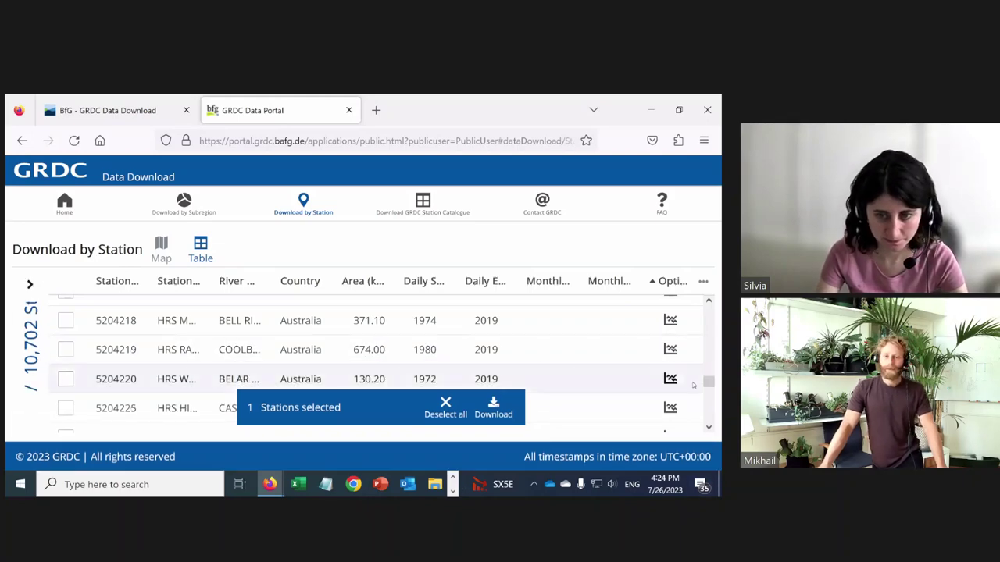
Step: Scroll the station table back to the checked row 6742900
mouse_move(713, 386)
mouse_down()
mouse_move(709, 417)
mouse_move(708, 406)
mouse_up()
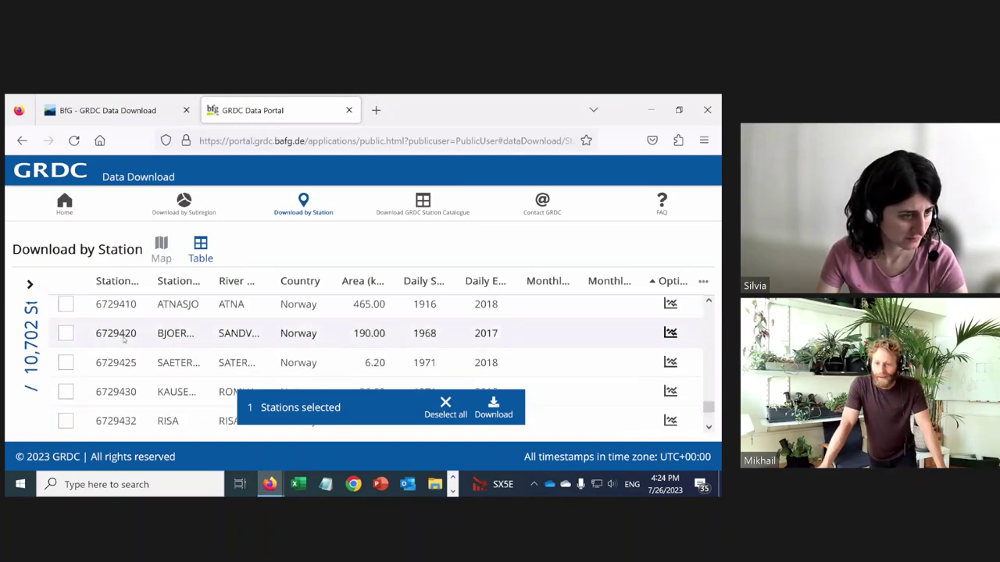
scroll(125, 343, down, 5)
scroll(125, 342, down, 5)
scroll(125, 341, down, 5)
scroll(125, 341, down, 3)
scroll(125, 341, down, 5)
scroll(128, 352, down, 5)
scroll(136, 367, down, 5)
scroll(154, 400, up, 5)
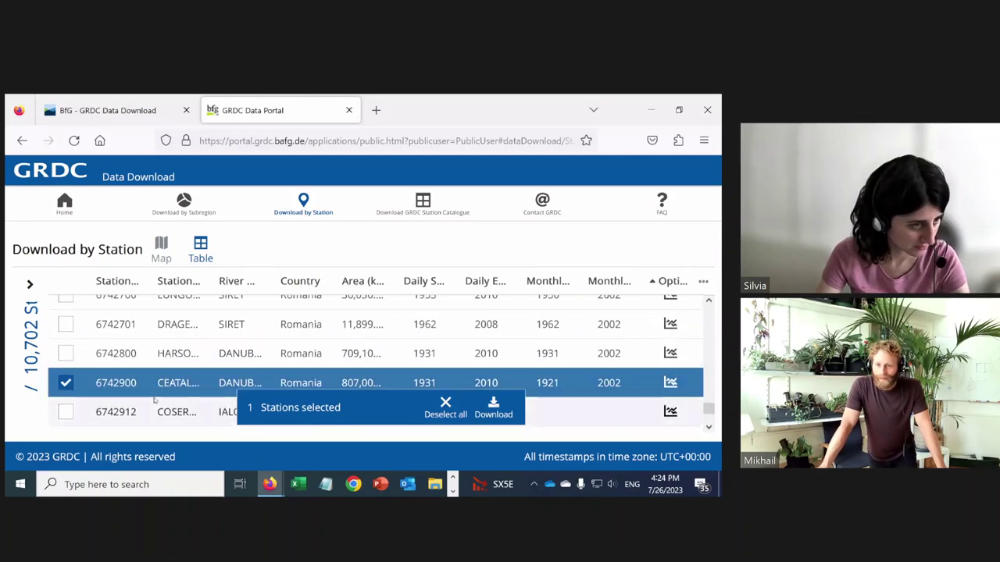
click(670, 383)
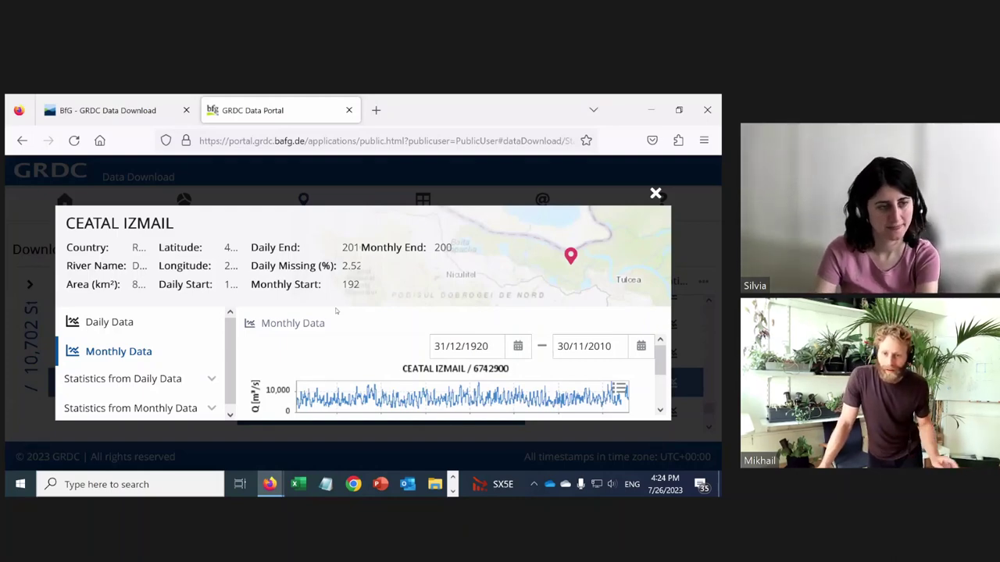
click(130, 327)
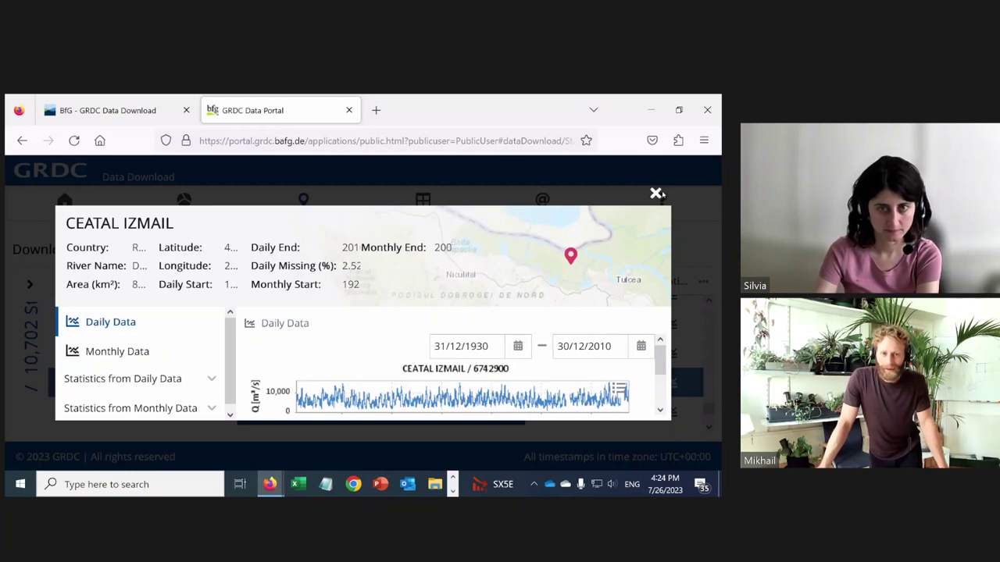
click(656, 194)
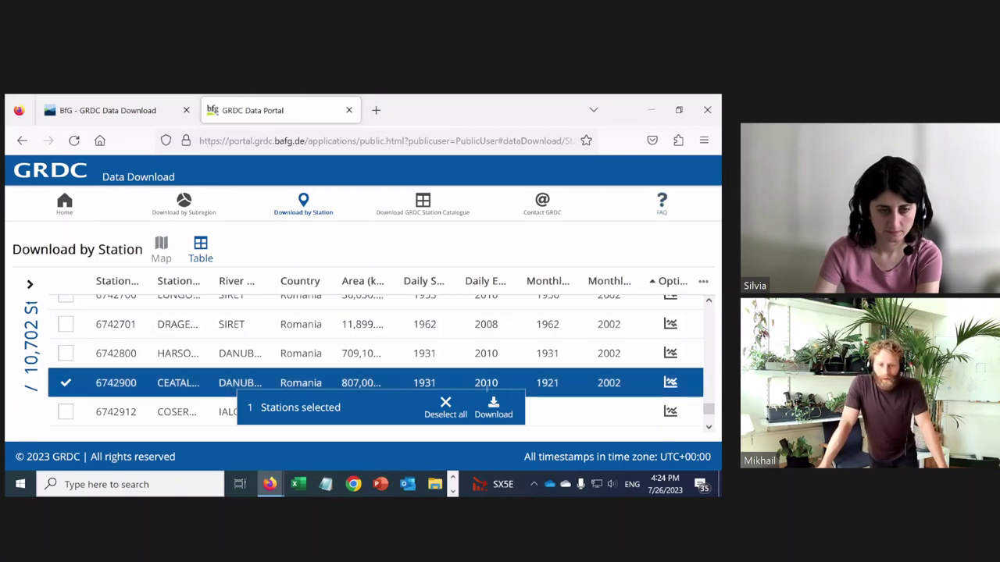
click(493, 408)
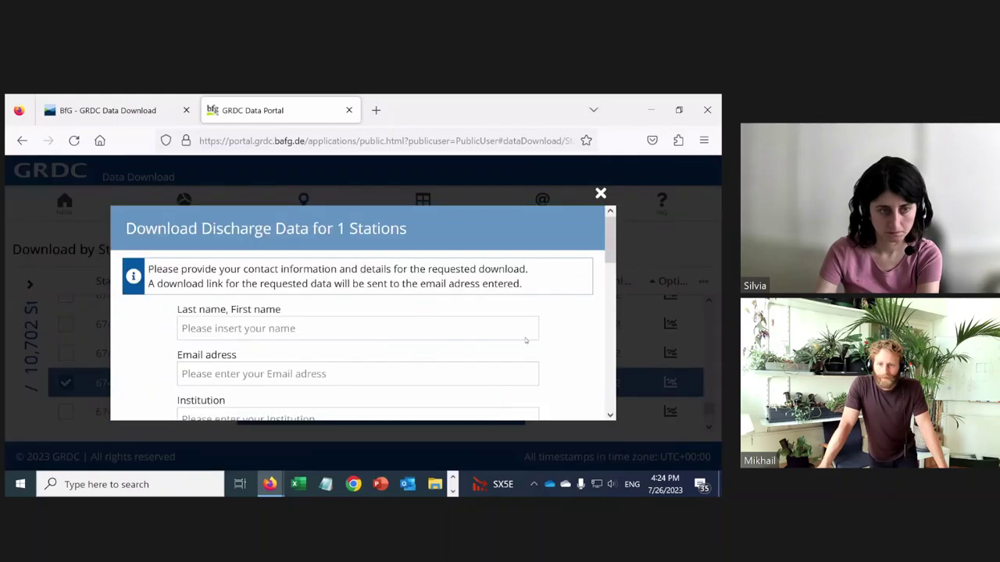
scroll(525, 340, down, 3)
scroll(526, 339, down, 2)
scroll(525, 340, down, 4)
scroll(526, 340, down, 1)
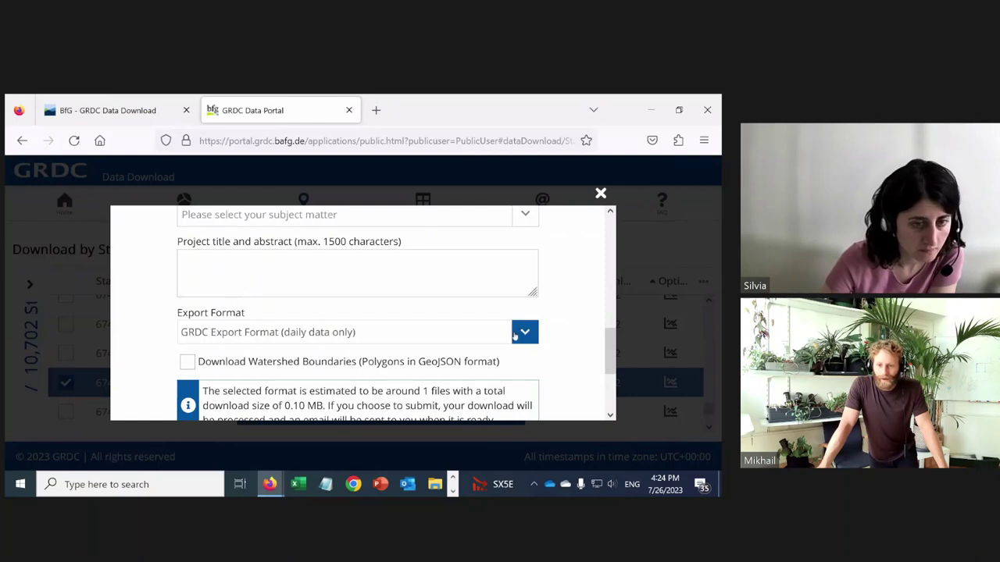
click(524, 333)
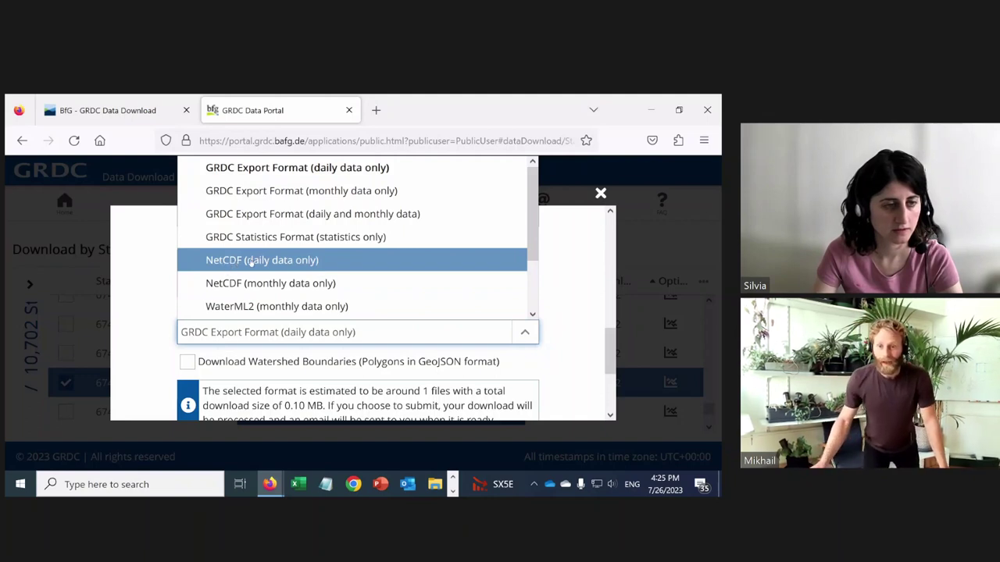
click(290, 169)
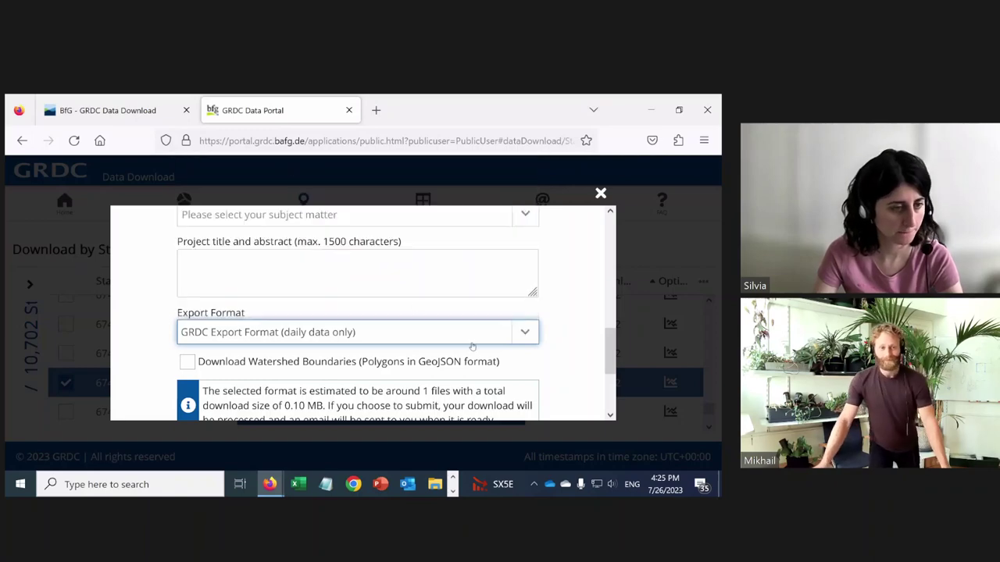
scroll(450, 362, up, 2)
scroll(450, 363, up, 3)
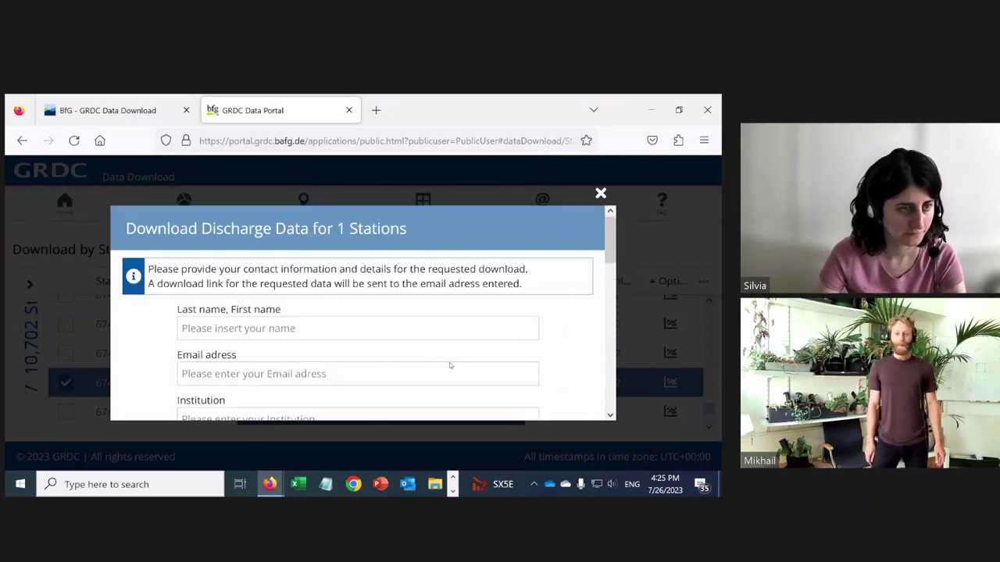
click(236, 329)
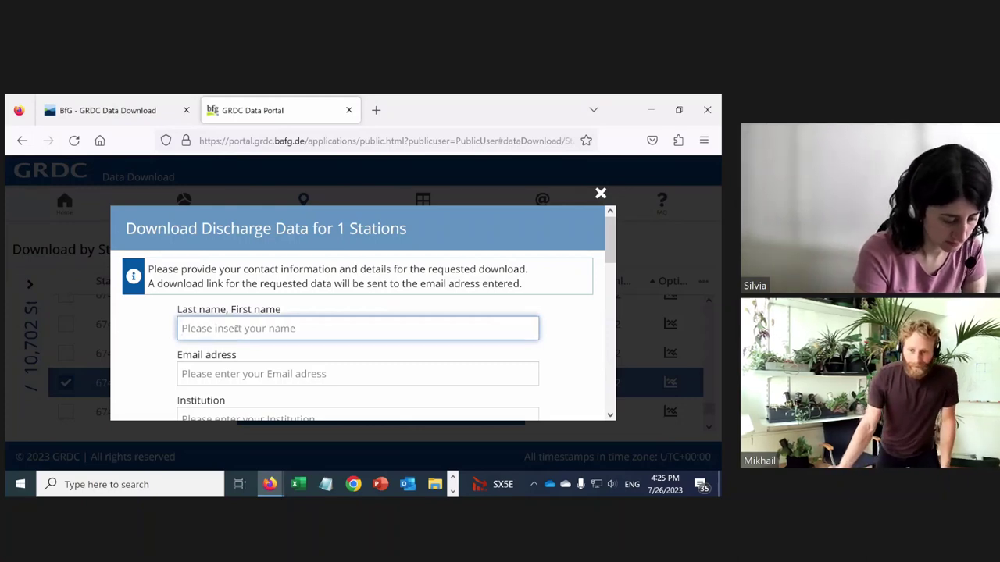
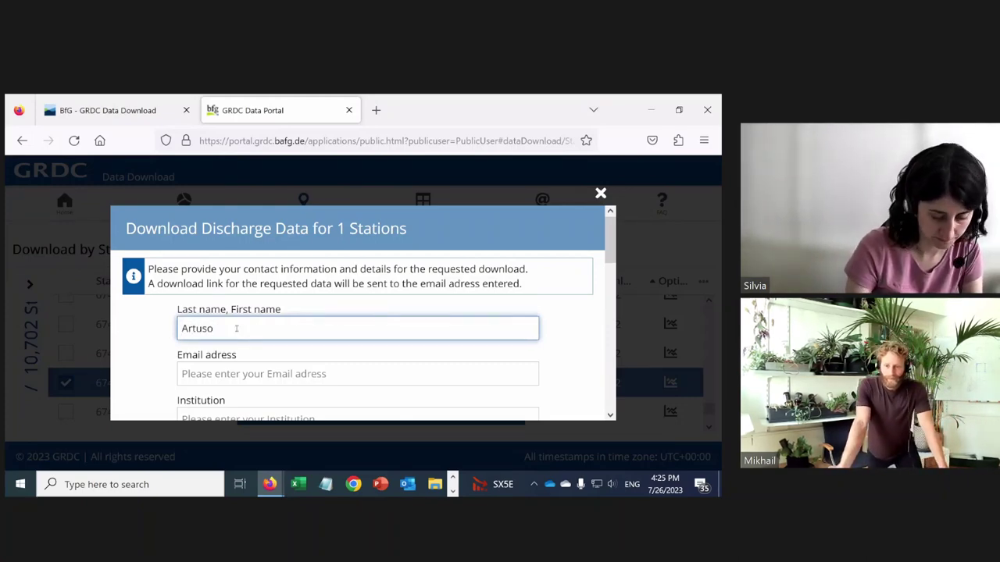
click(215, 374)
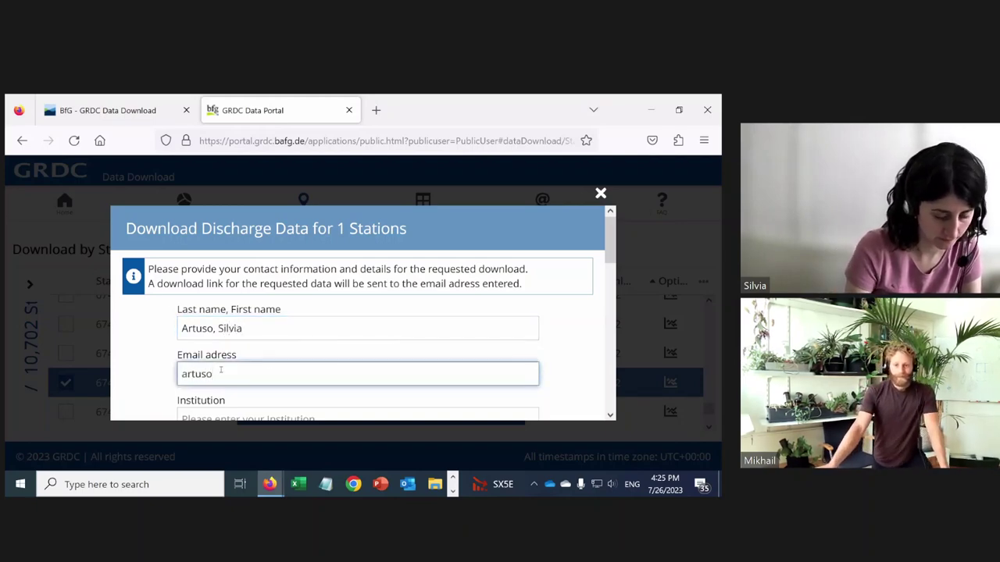
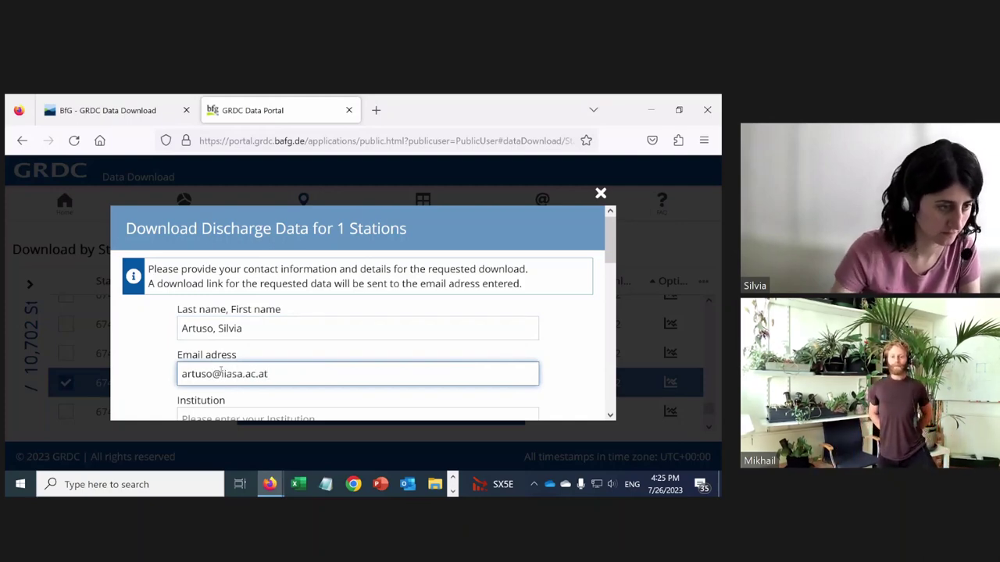
scroll(219, 372, down, 3)
click(203, 258)
text(IIASA)
click(448, 300)
click(525, 300)
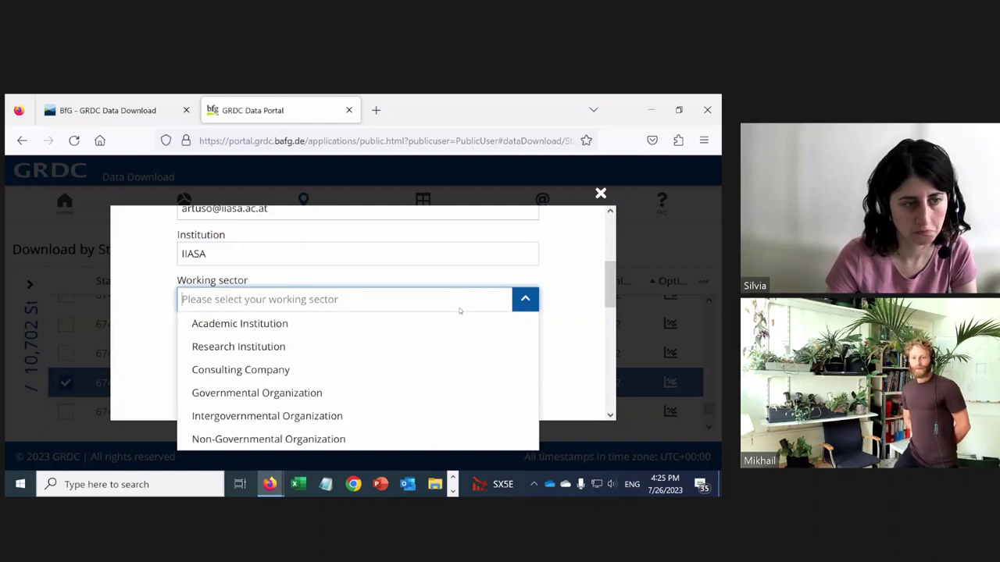
Step: Set the working sector to Research Institution and the country to Austria
click(318, 346)
scroll(310, 323, down, 2)
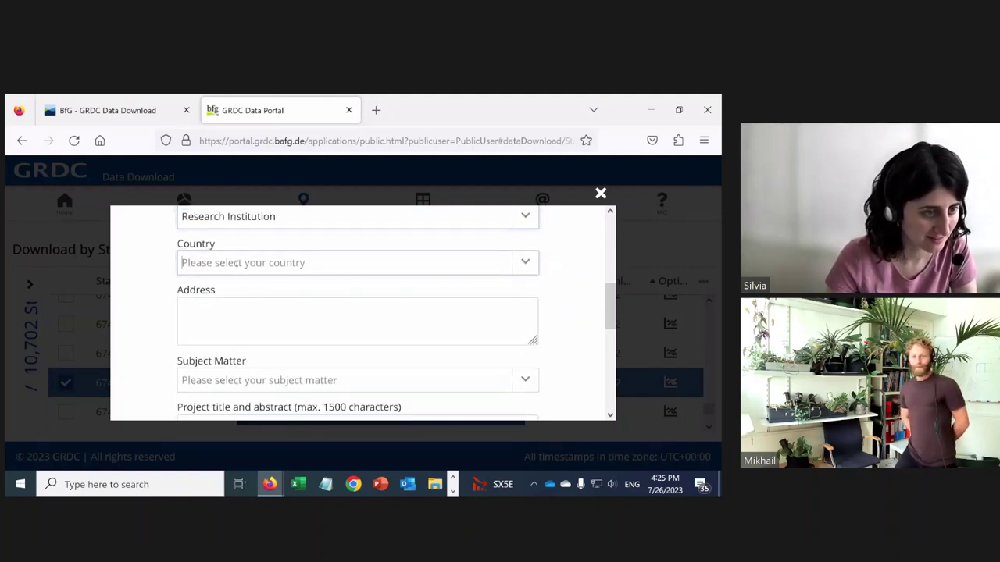
click(504, 268)
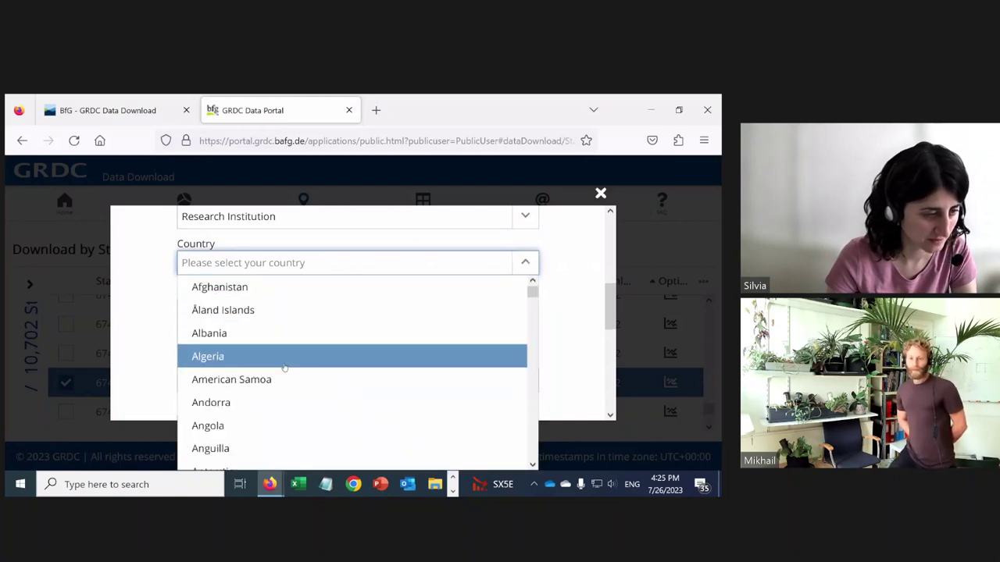
scroll(285, 367, down, 3)
scroll(285, 366, down, 2)
scroll(284, 364, down, 3)
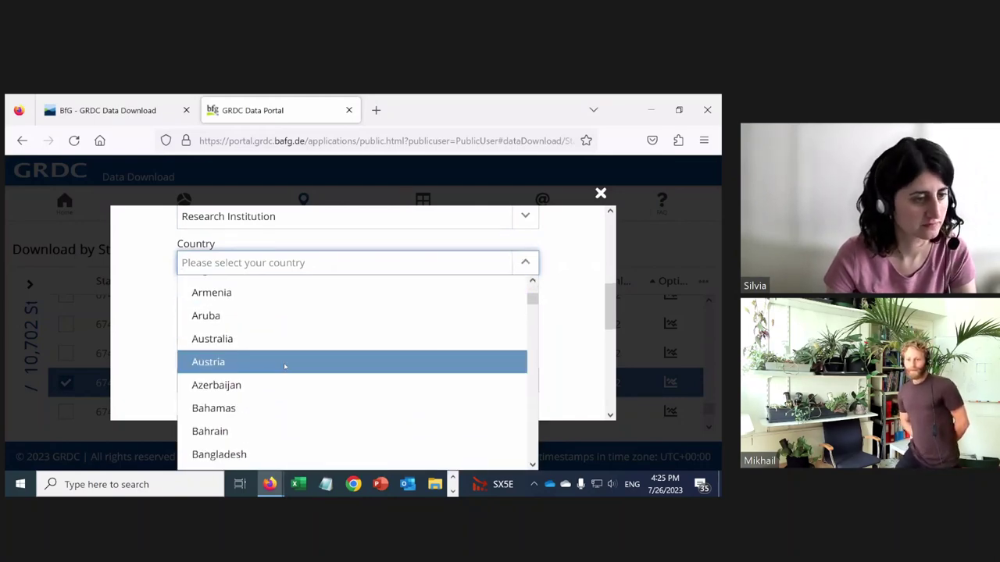
click(283, 362)
Step: Choose Climate related research as subject matter and accept the data sharing conditions
scroll(284, 343, down, 2)
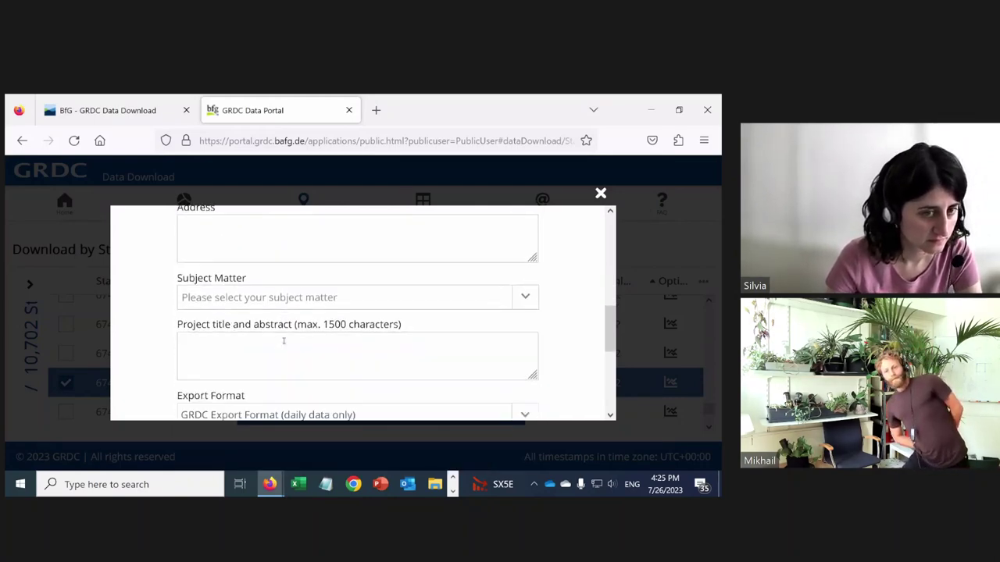
click(515, 299)
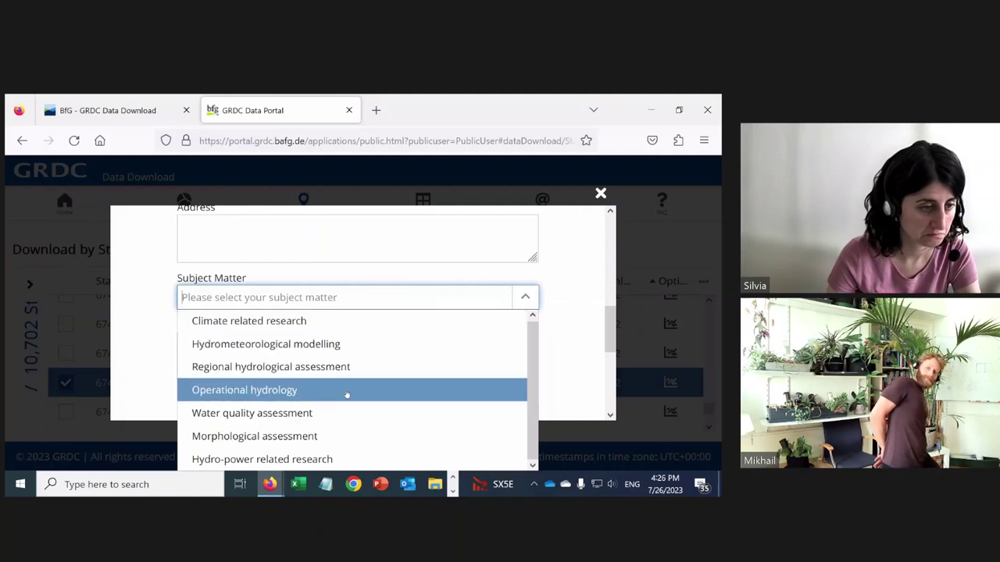
click(322, 323)
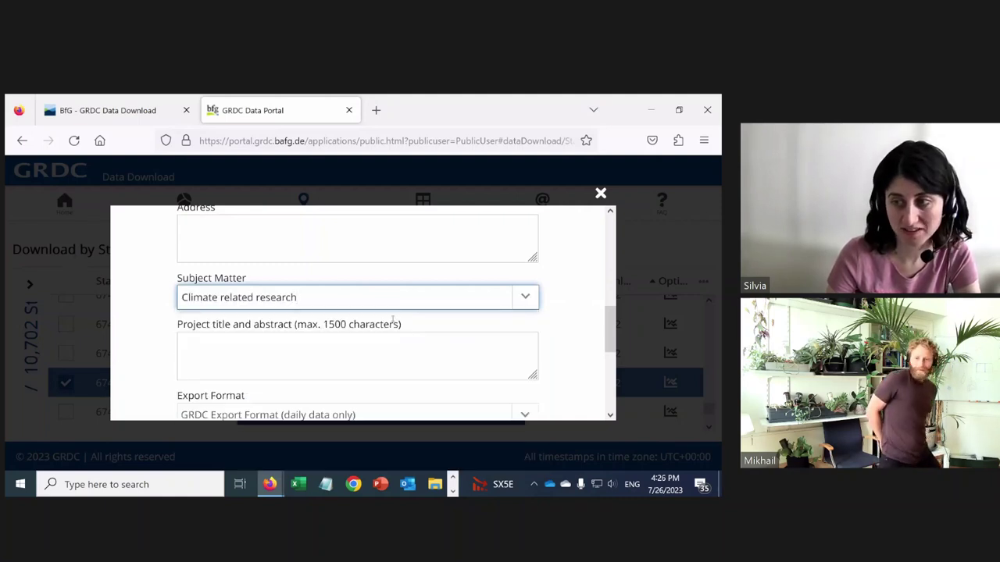
scroll(392, 318, down, 2)
scroll(392, 318, up, 4)
scroll(392, 319, down, 2)
scroll(392, 320, down, 2)
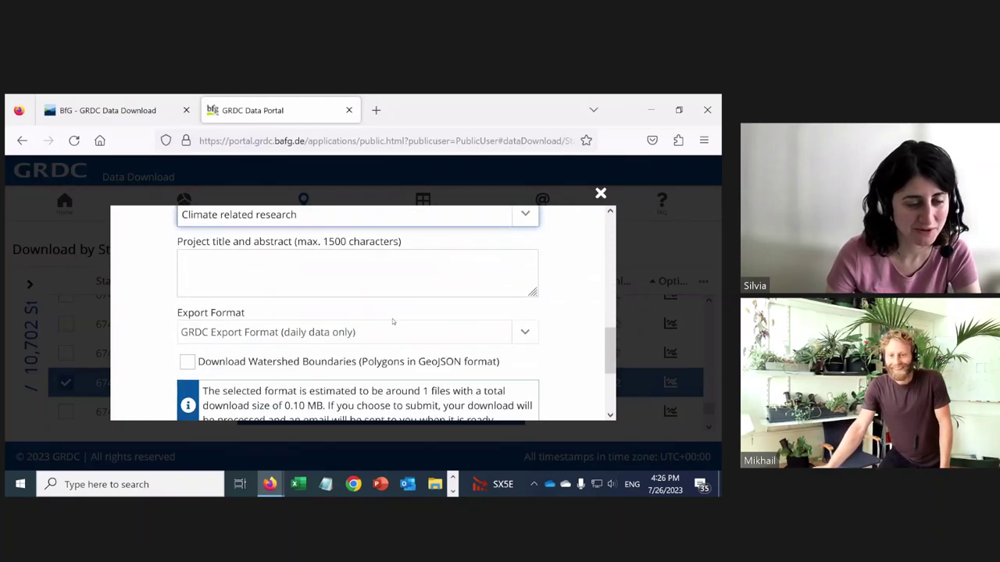
scroll(392, 320, down, 2)
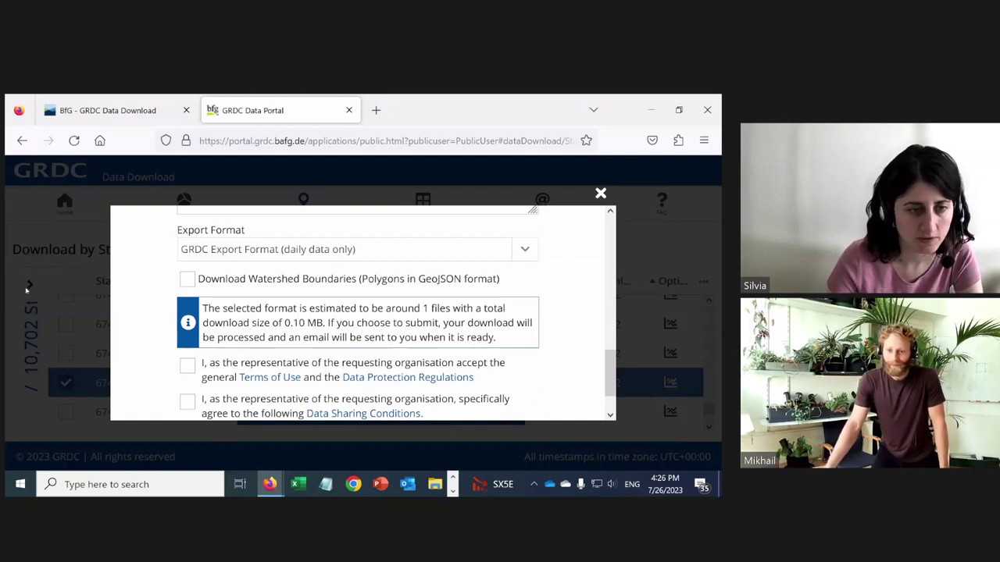
scroll(360, 312, down, 1)
scroll(360, 312, down, 1)
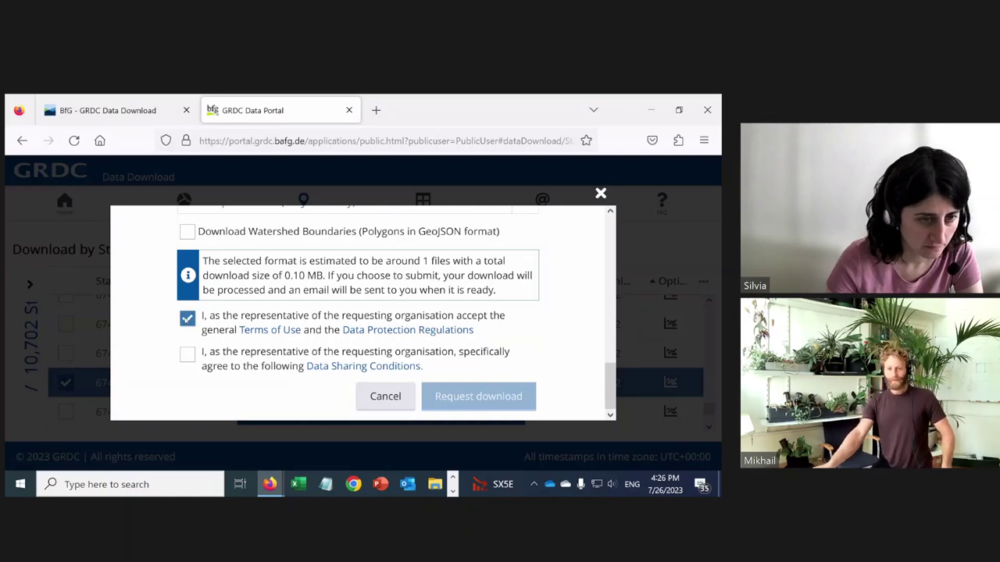
click(185, 356)
Step: Try submitting the request, which flags the Address field as required
click(508, 399)
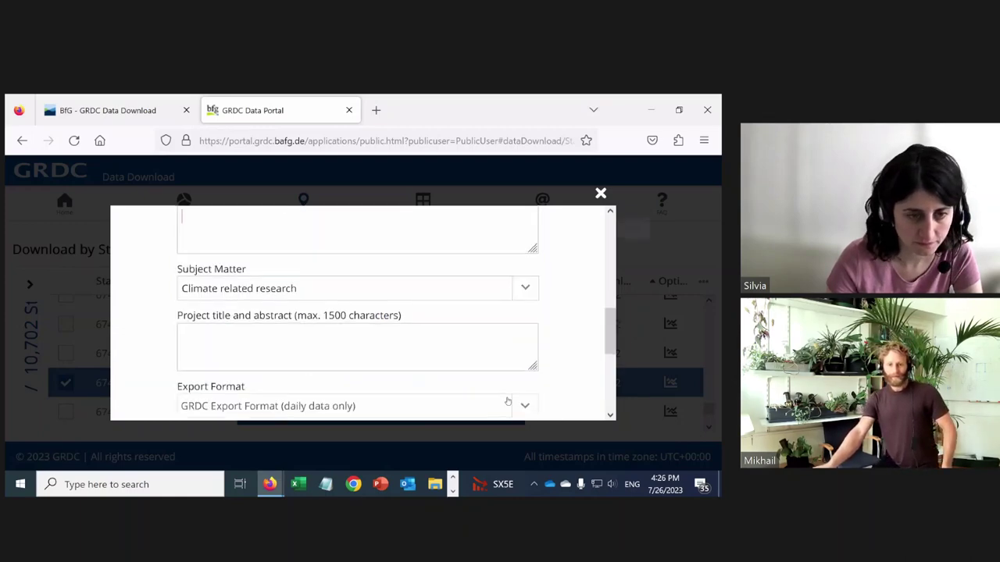
scroll(508, 401, up, 3)
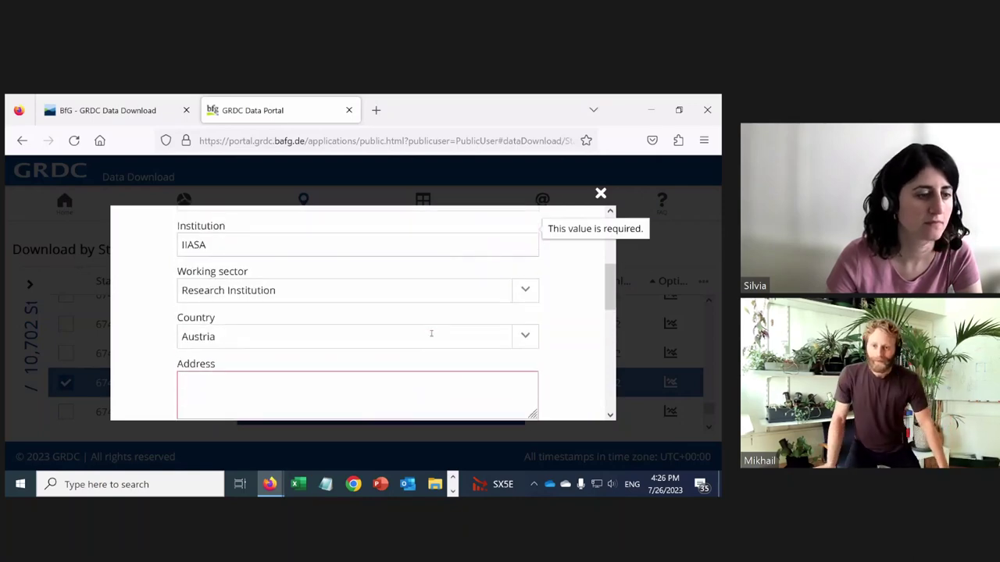
scroll(279, 312, down, 2)
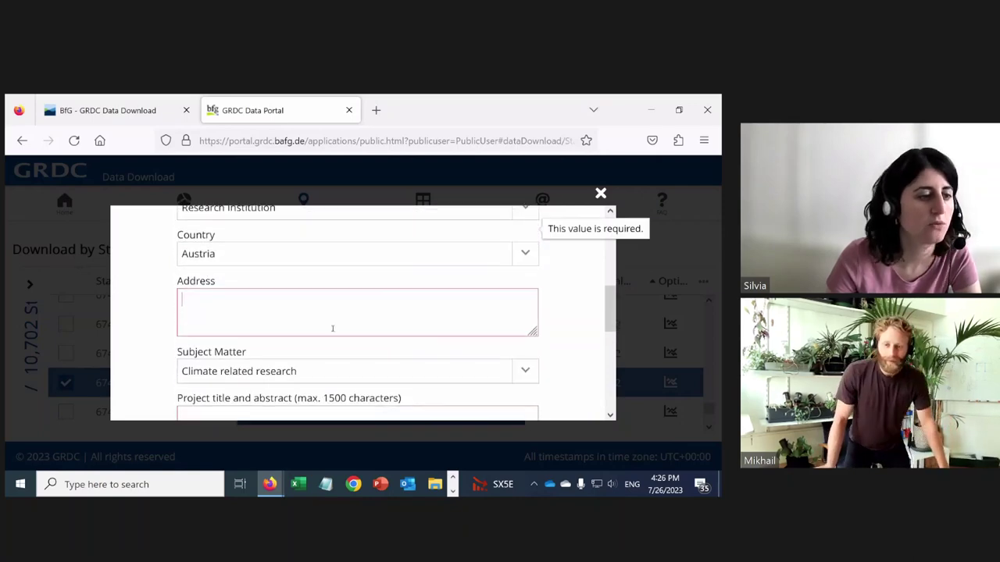
Step: Enter the address 'Schlossplatz 1, A2361 Laxenburg, Austria' over two lines
click(279, 311)
text(S)
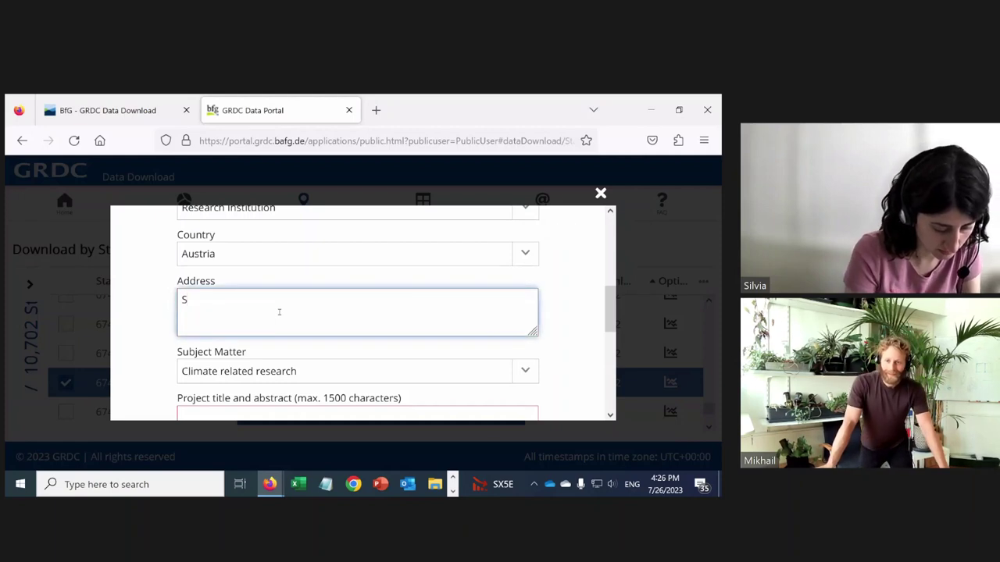
text(chlossplatz 1, A2361)
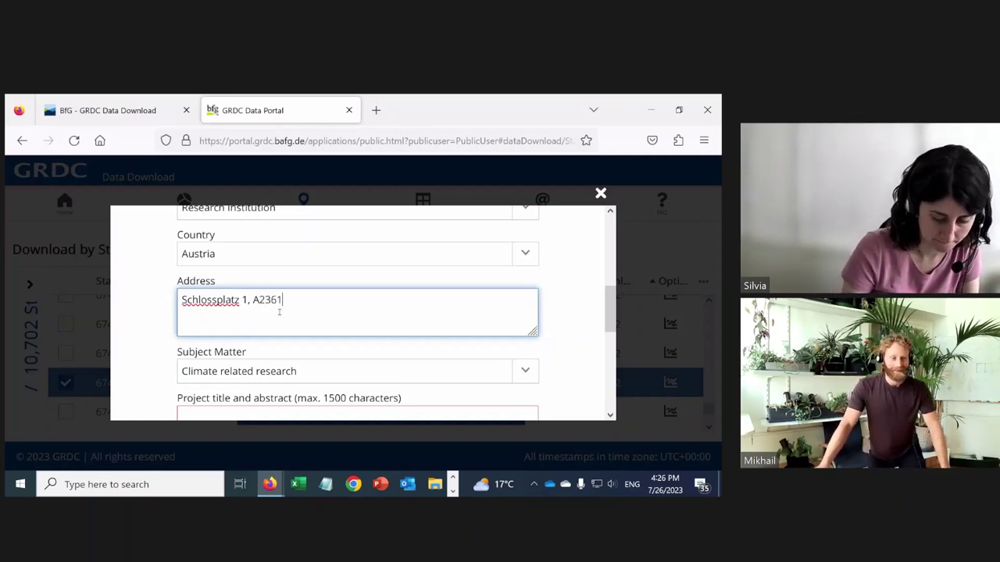
key(Return)
text(Laxenburg, Austria)
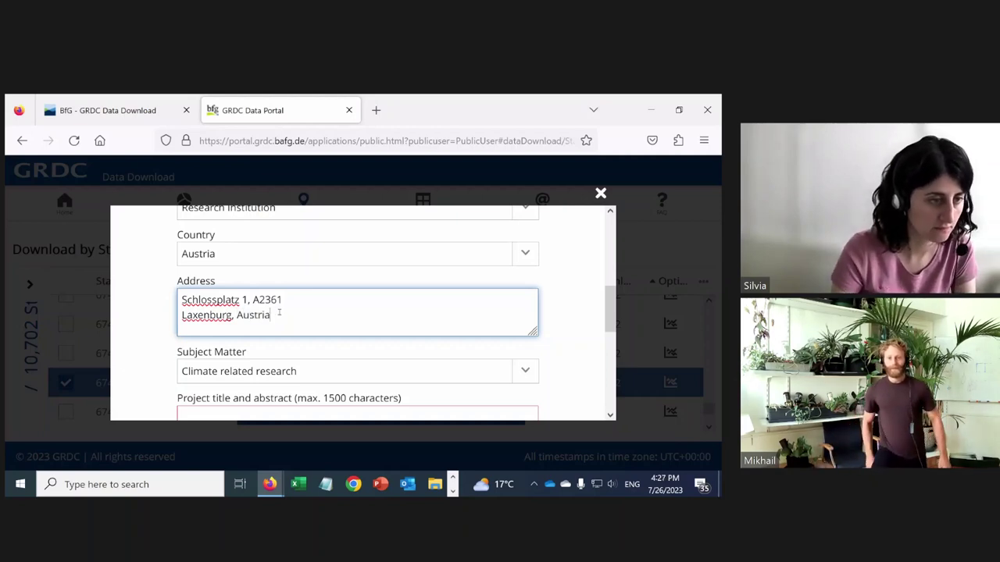
scroll(282, 312, down, 2)
scroll(282, 314, down, 2)
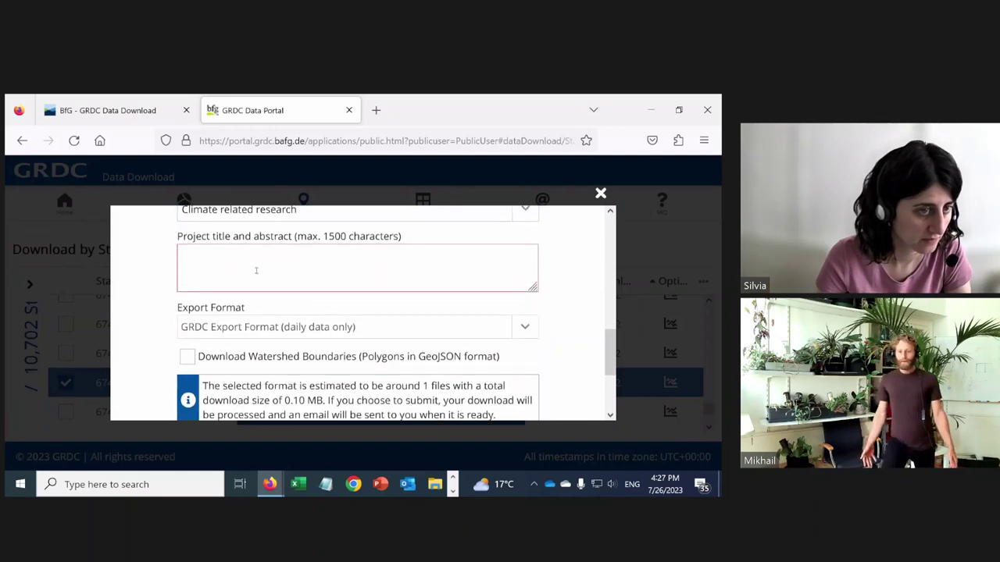
Step: Enter 'Calibrating CWatM' as the project title and scroll down to Request download
scroll(255, 270, up, 2)
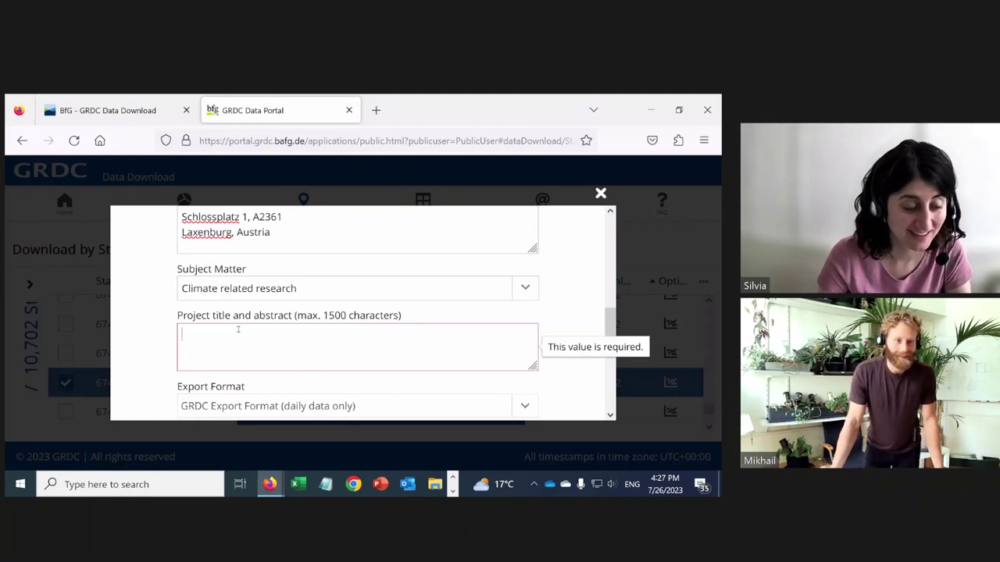
text(Calibrating)
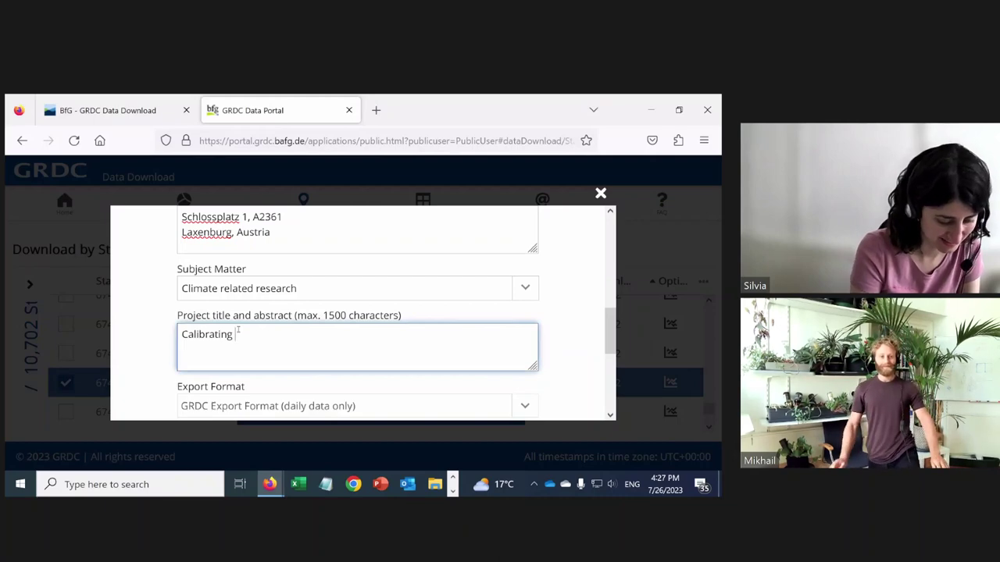
text( CWat)
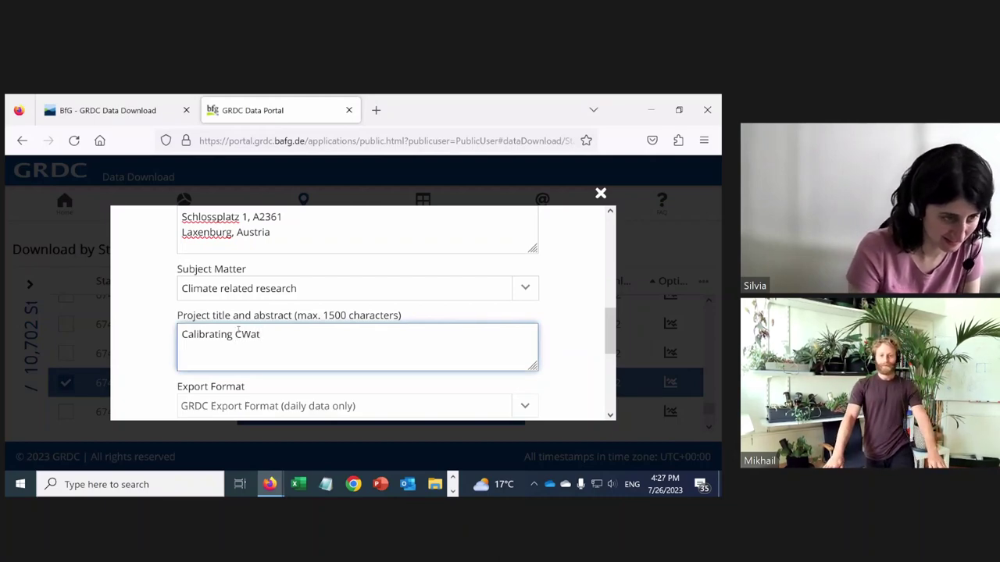
text(M)
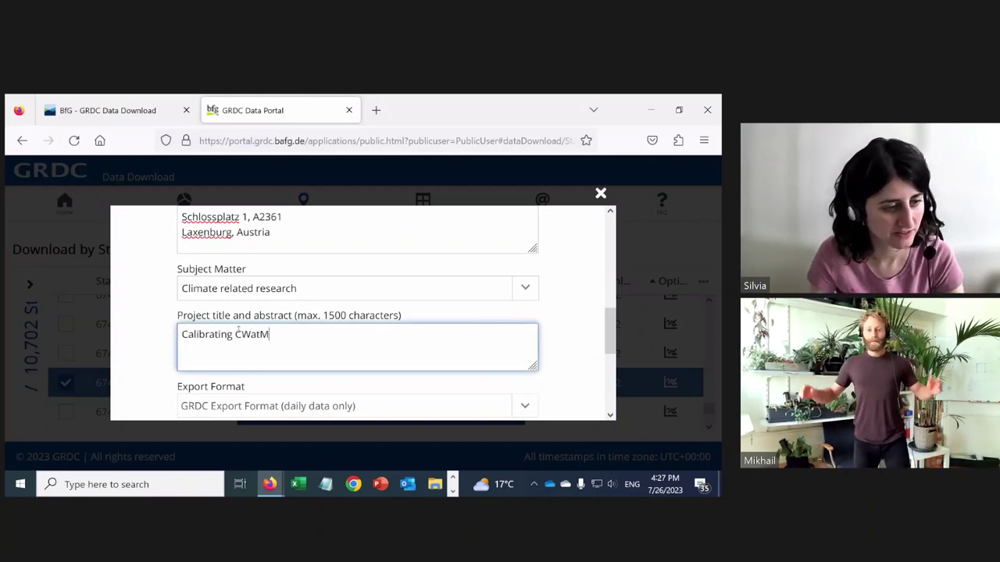
scroll(238, 329, down, 2)
scroll(238, 329, down, 2)
scroll(238, 329, down, 2)
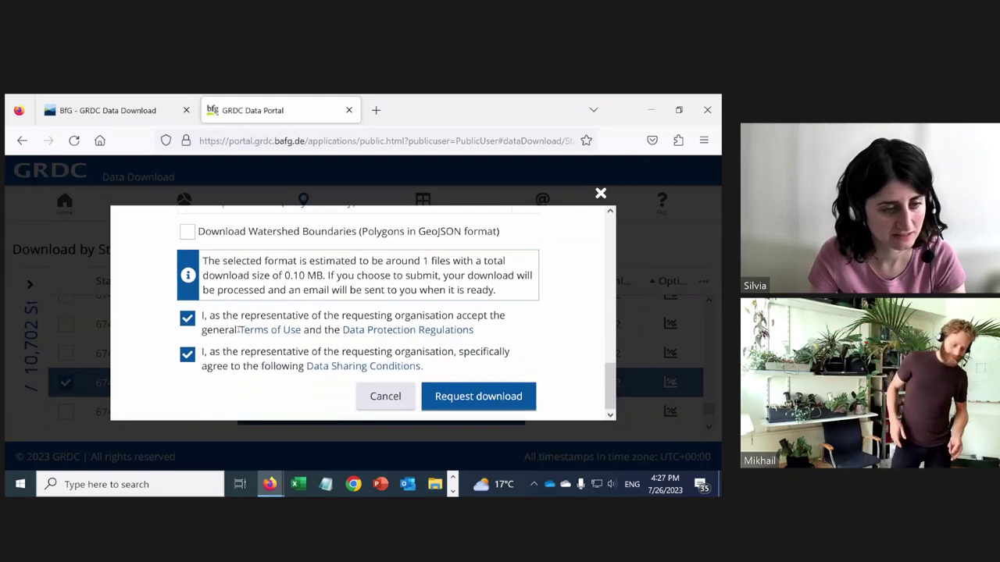
click(512, 396)
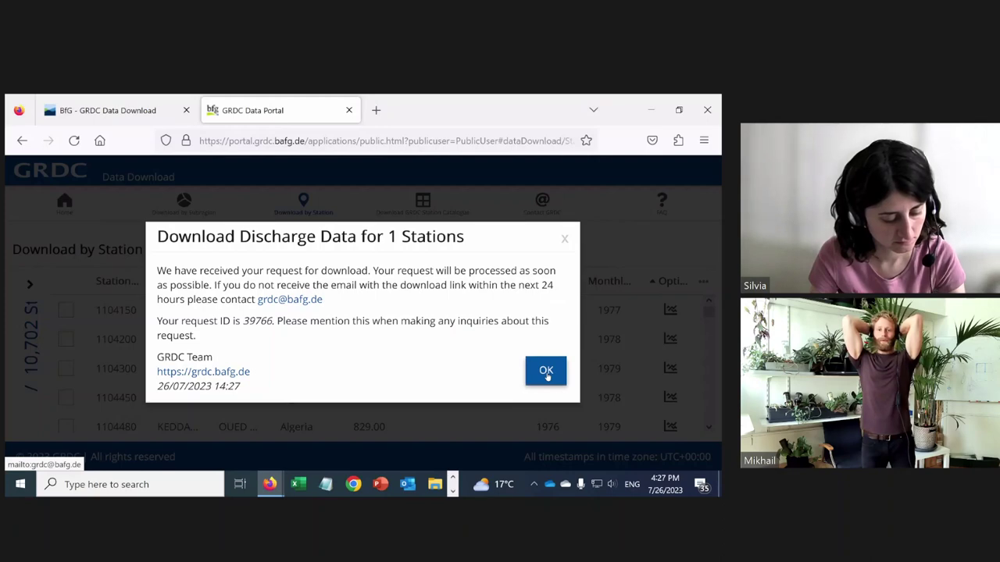
key(super+shift+s)
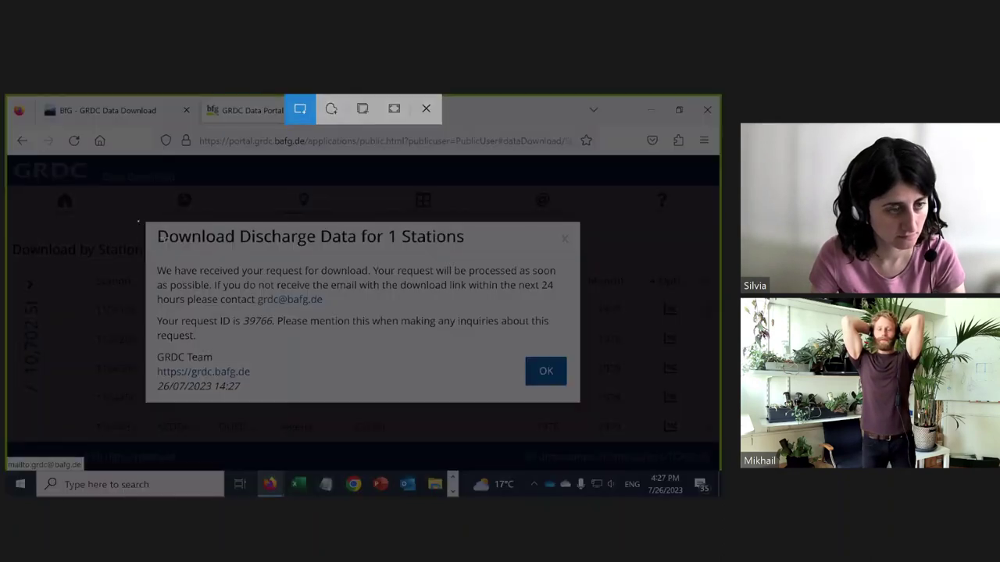
drag(137, 222, 590, 401)
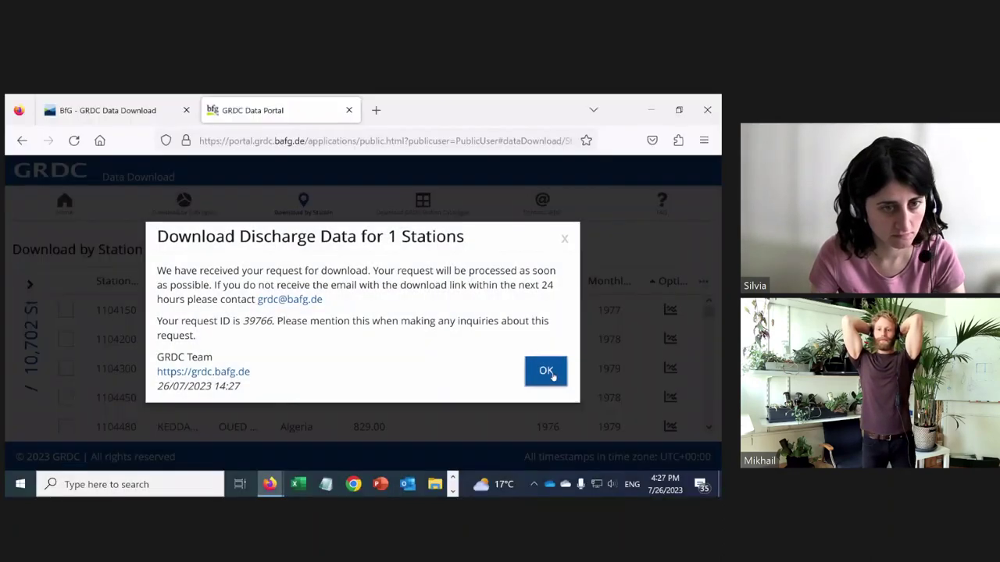
click(549, 372)
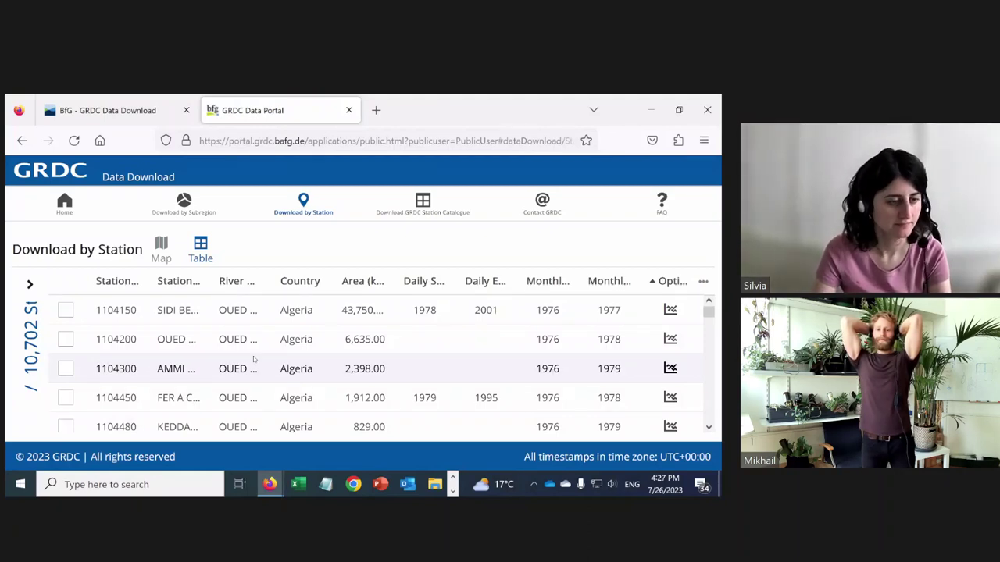
click(401, 487)
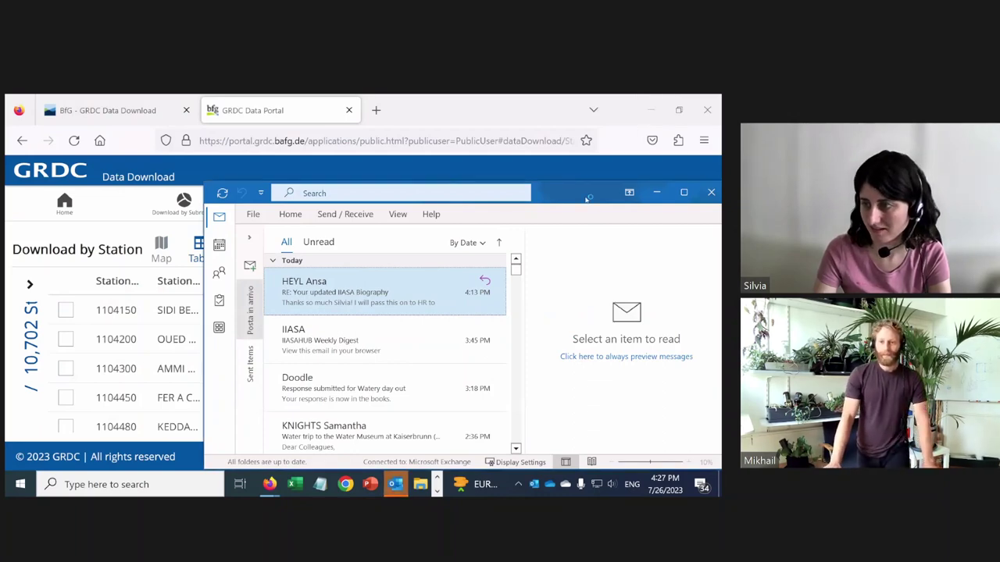
click(656, 192)
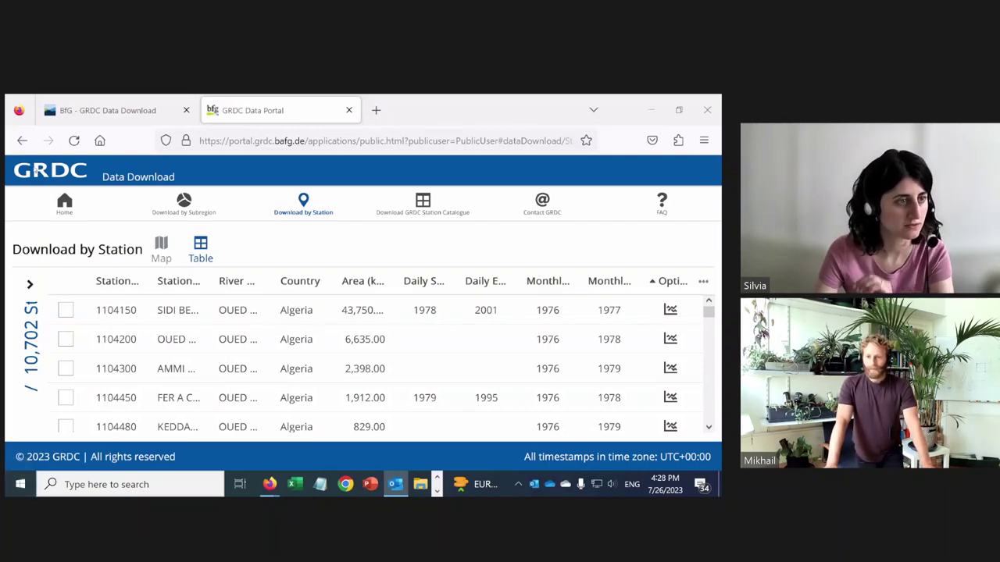
Step: Visit the portal home page, then reopen Download by Station showing the map
click(65, 204)
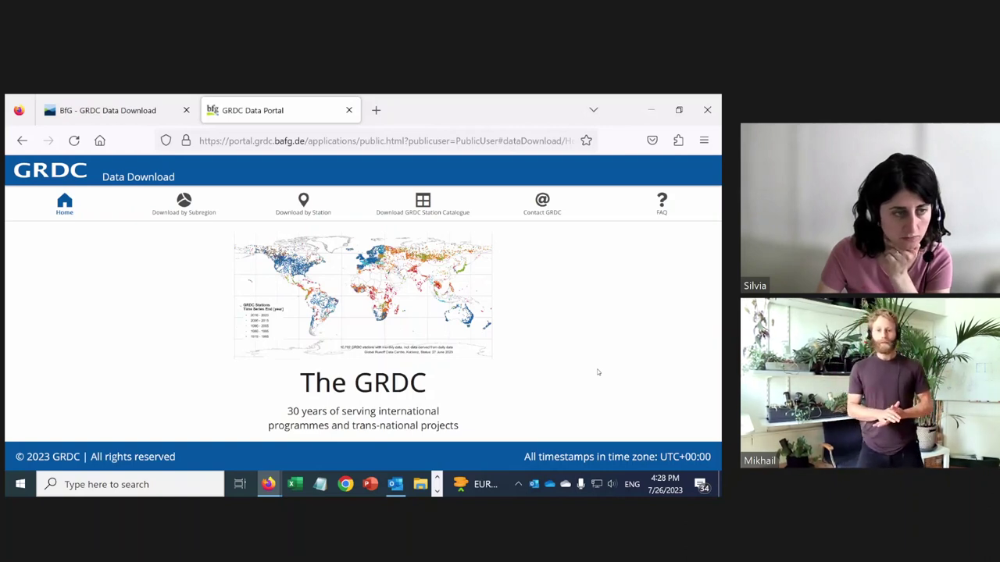
click(290, 210)
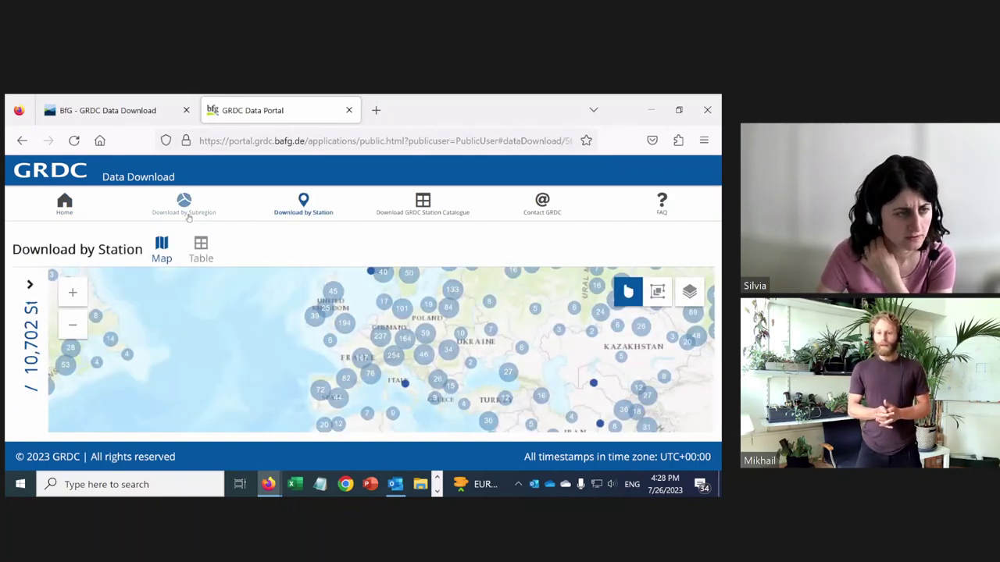
click(188, 216)
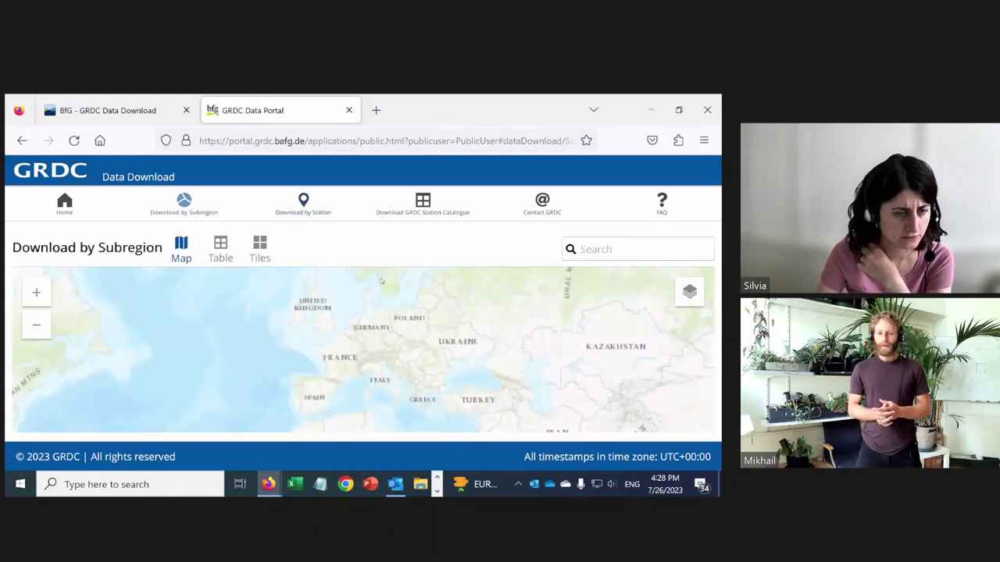
scroll(378, 367, up, 2)
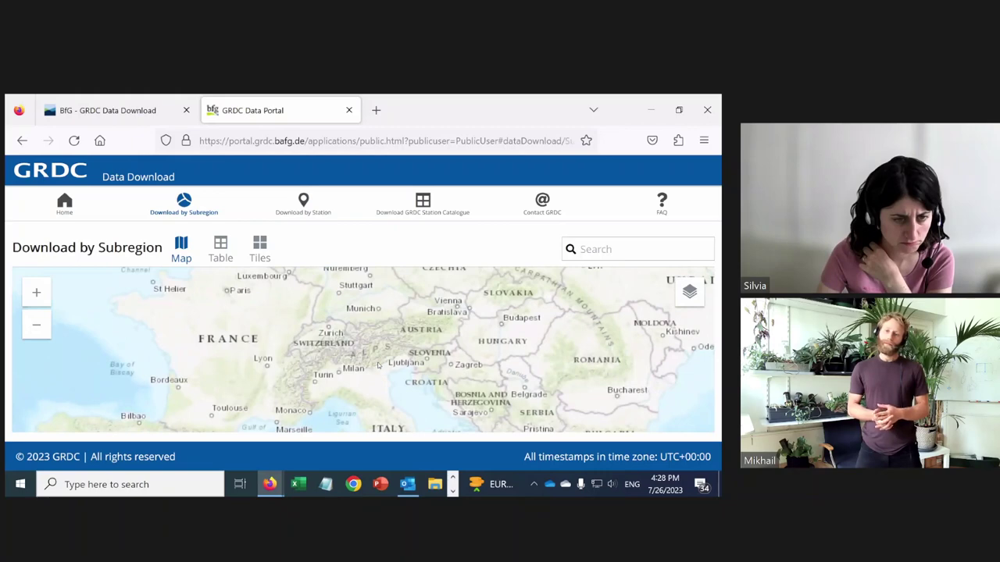
scroll(378, 366, down, 1)
scroll(378, 365, down, 1)
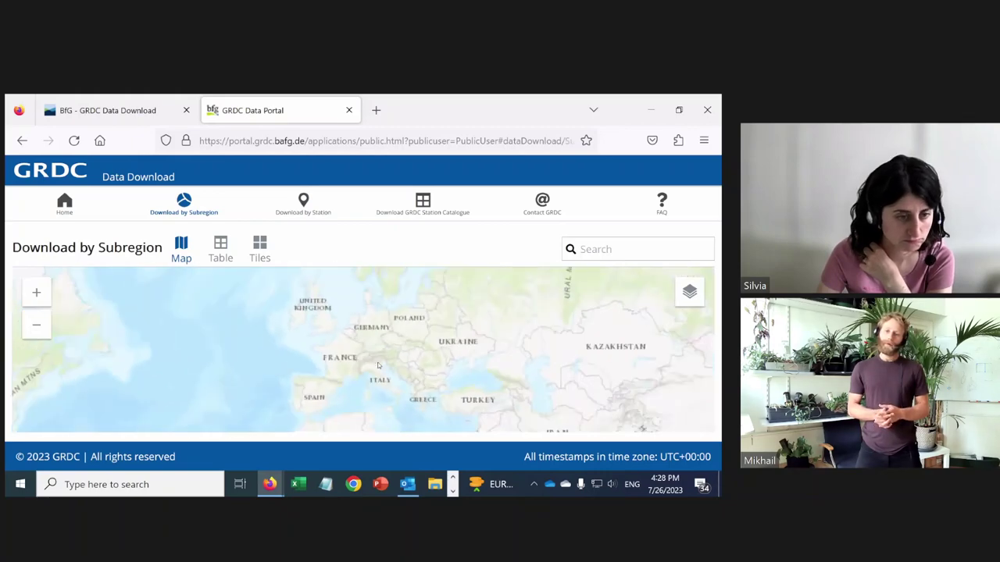
scroll(378, 365, down, 1)
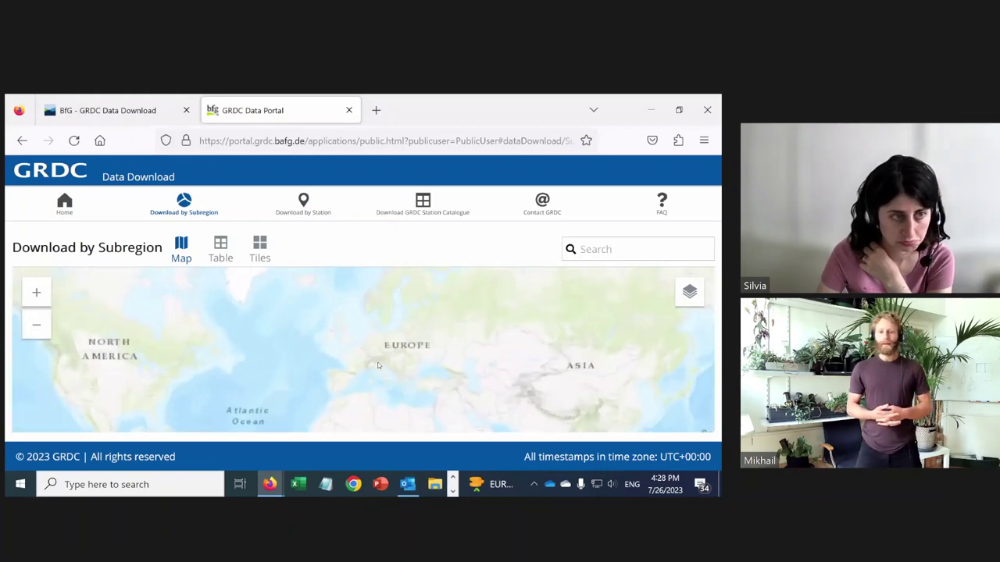
scroll(378, 364, up, 3)
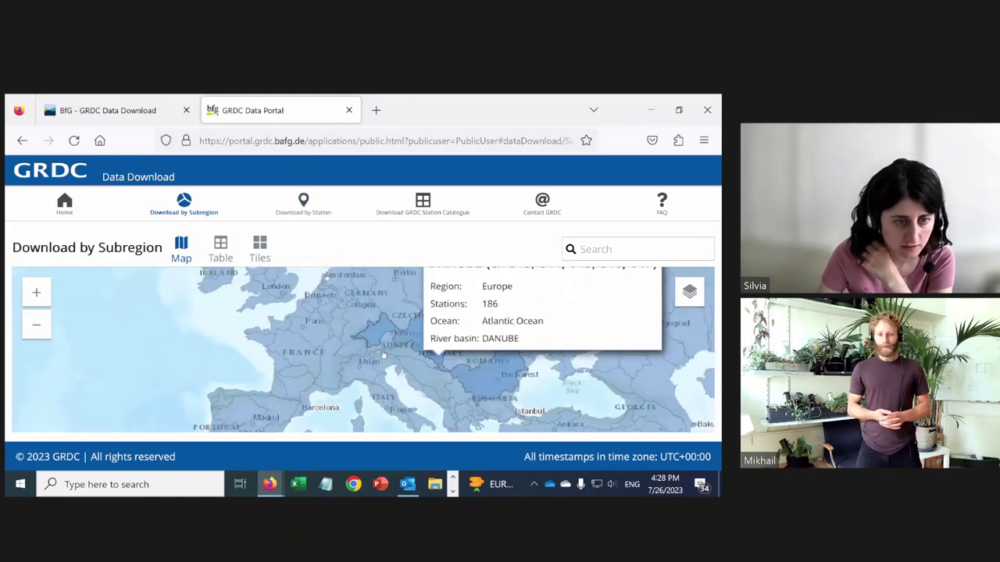
scroll(386, 357, up, 1)
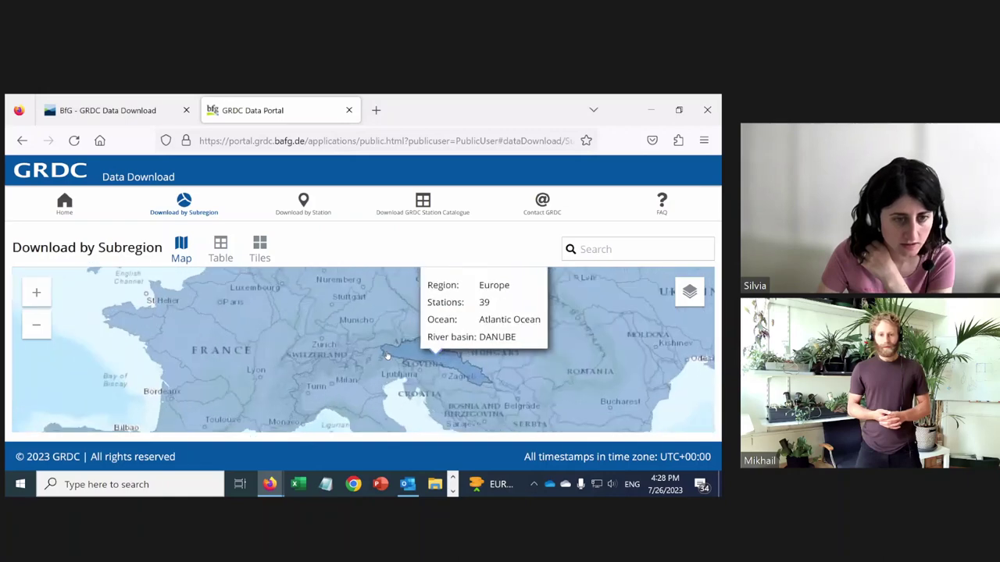
scroll(387, 356, down, 1)
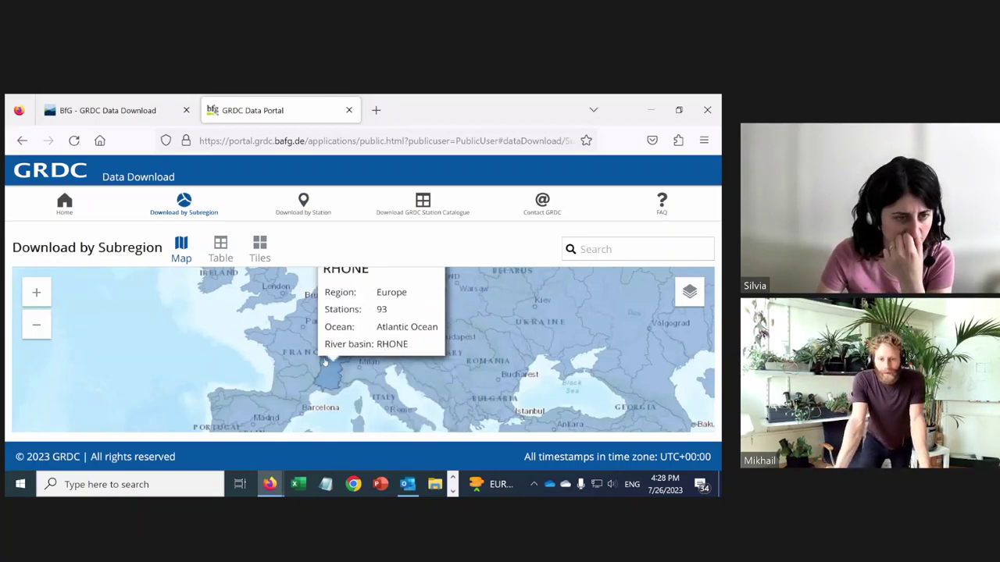
mouse_move(461, 355)
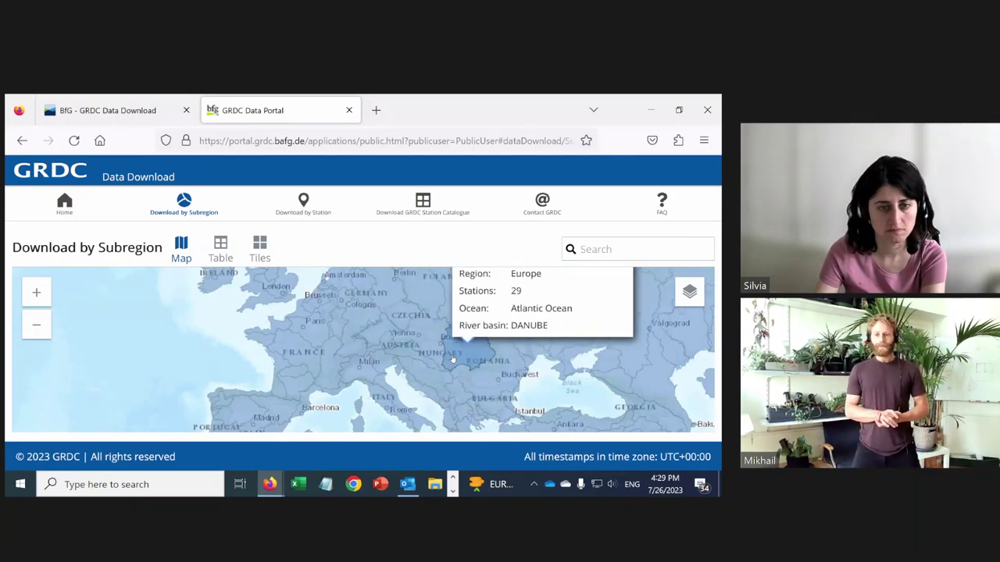
scroll(452, 360, up, 1)
scroll(453, 360, down, 1)
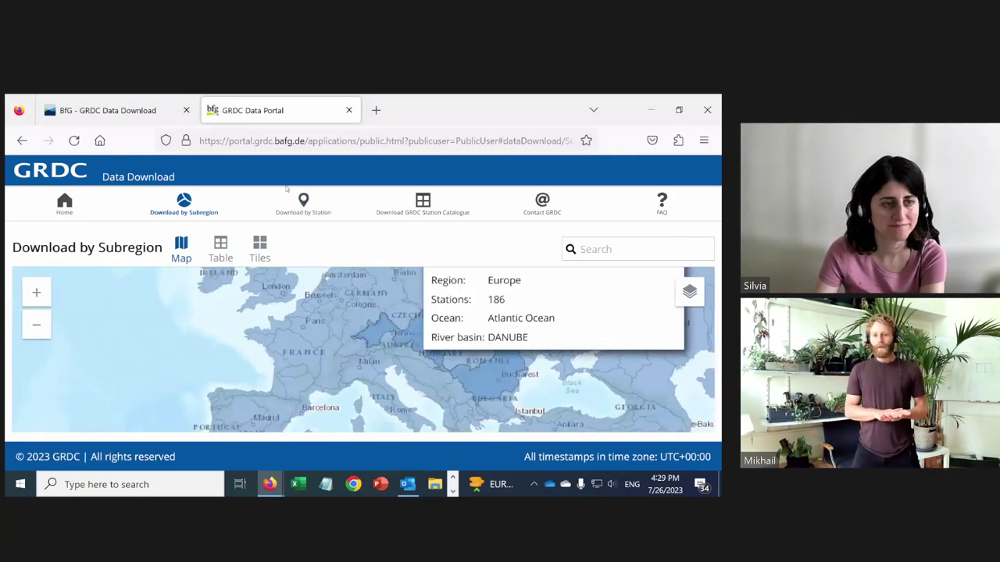
click(314, 215)
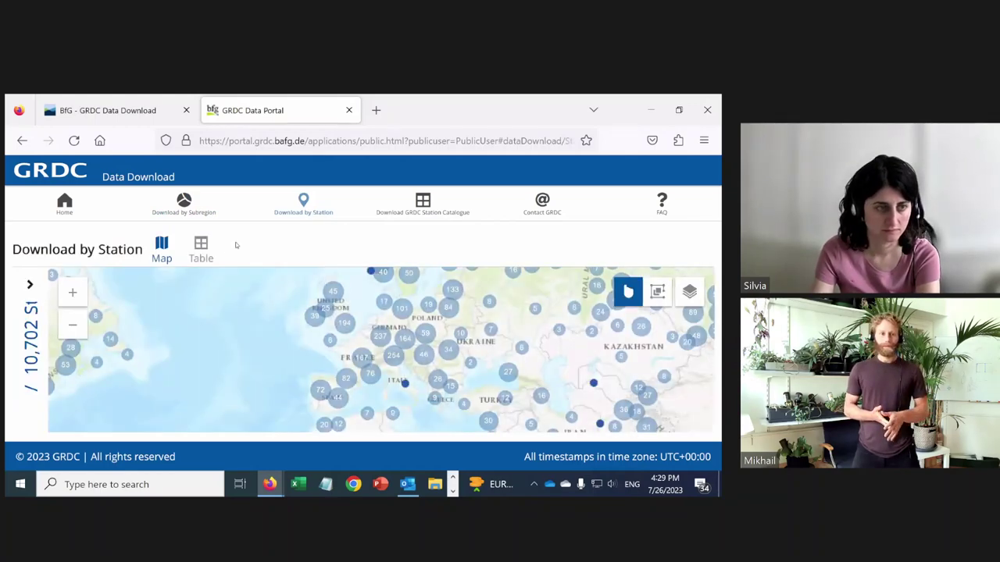
click(202, 247)
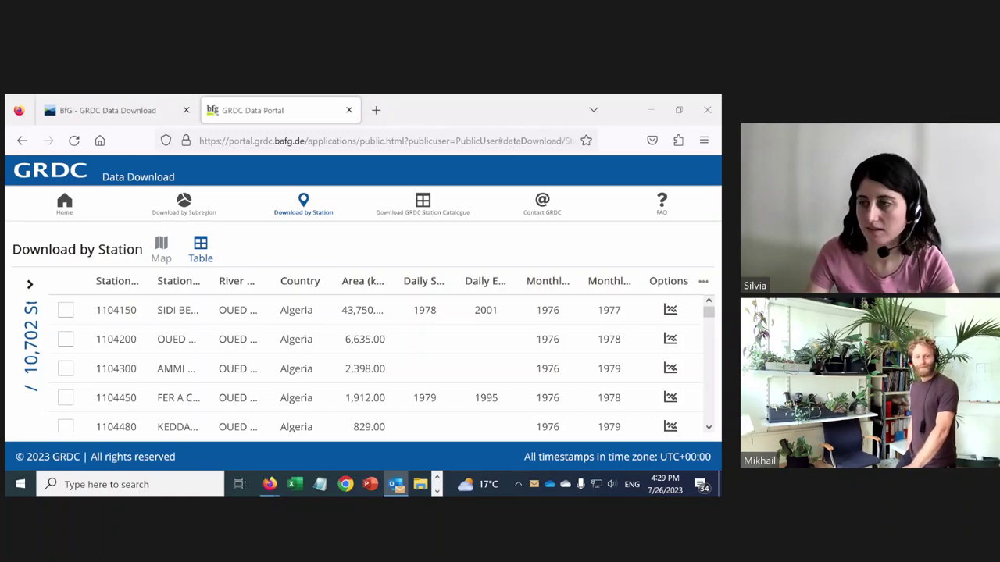
click(396, 484)
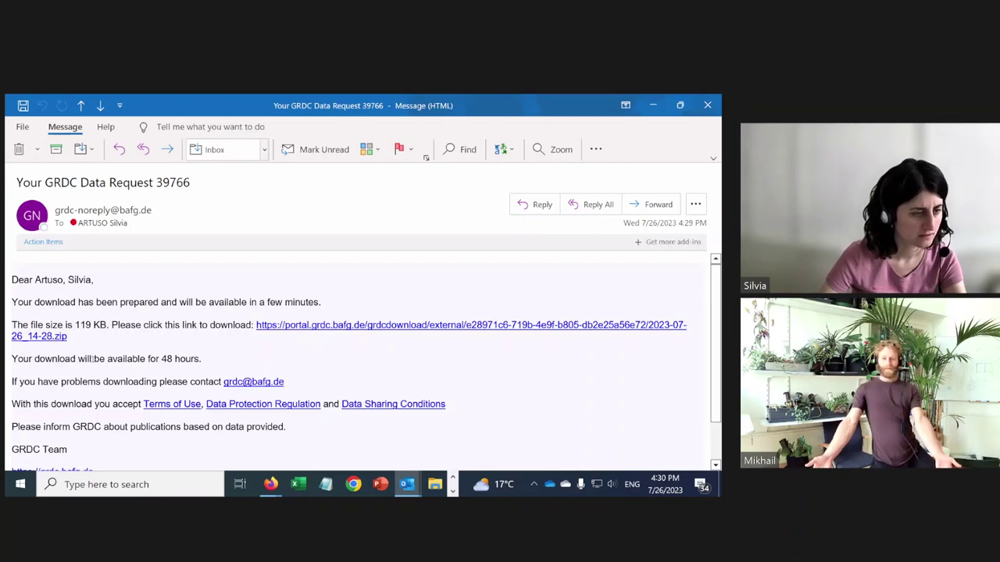
Step: Download 2023-07-26_14-28.zip from the email link and show it in Downloads
click(360, 326)
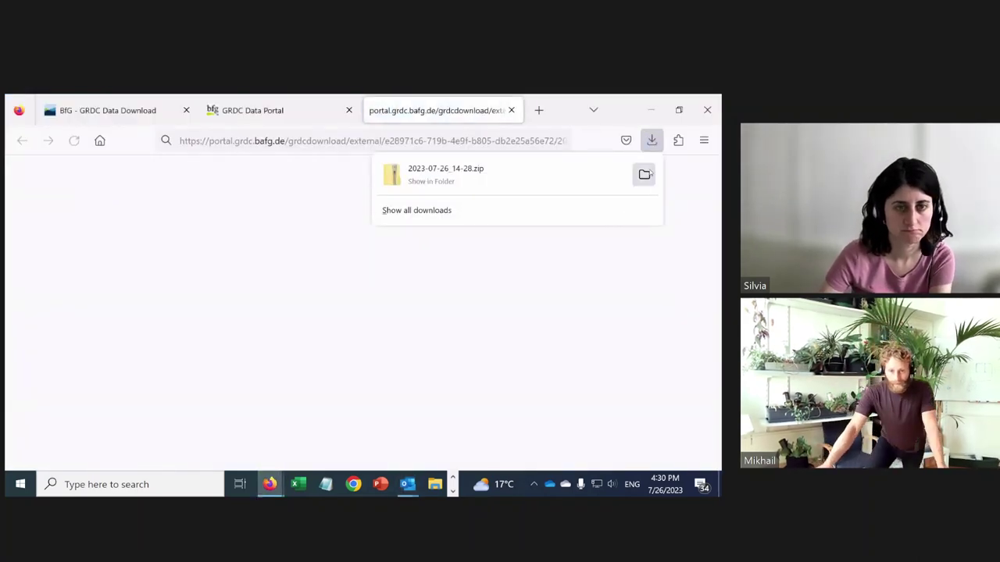
click(645, 174)
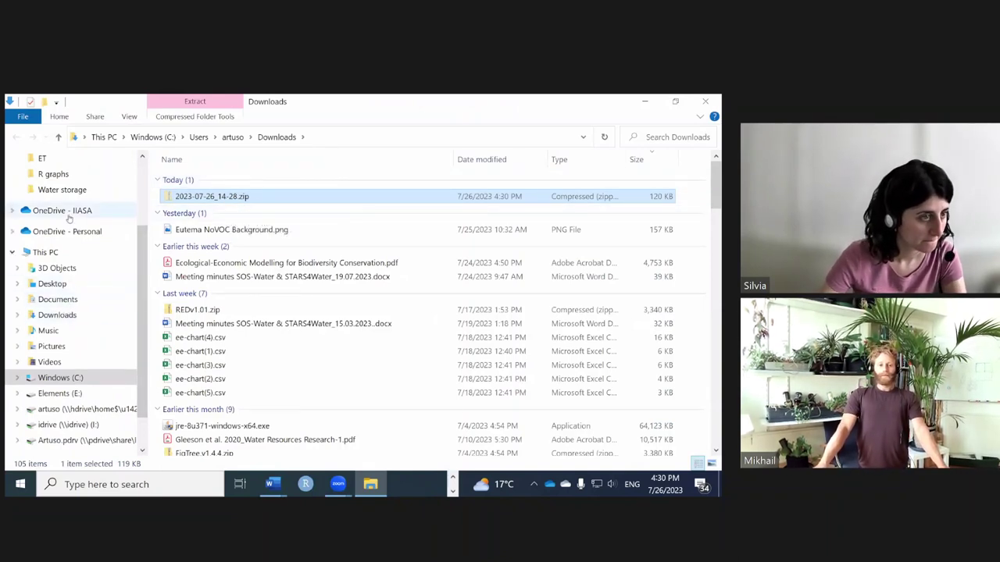
Step: Create a new 'Danube discharge' folder inside Documents\Danube
scroll(69, 213, up, 2)
scroll(67, 197, up, 1)
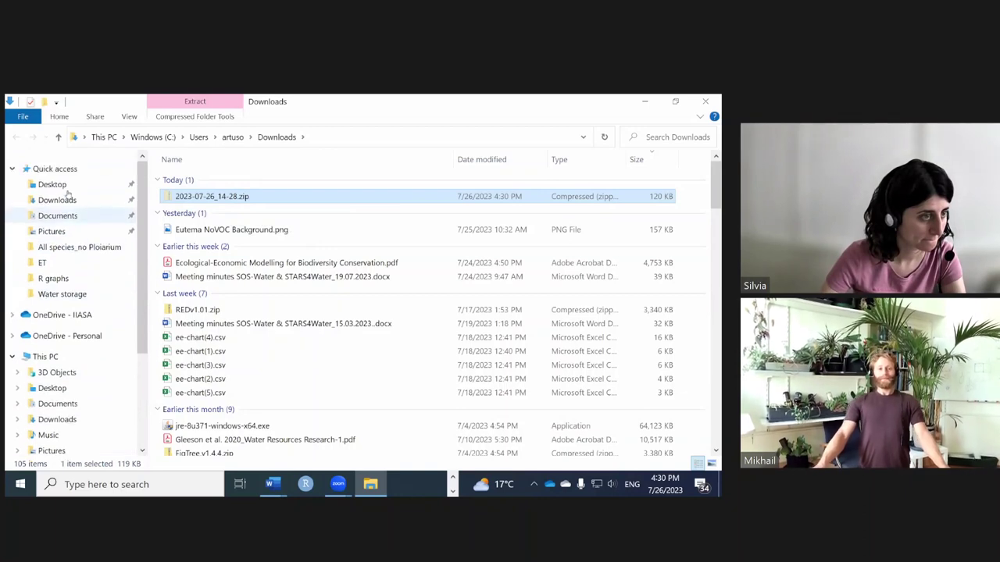
click(58, 216)
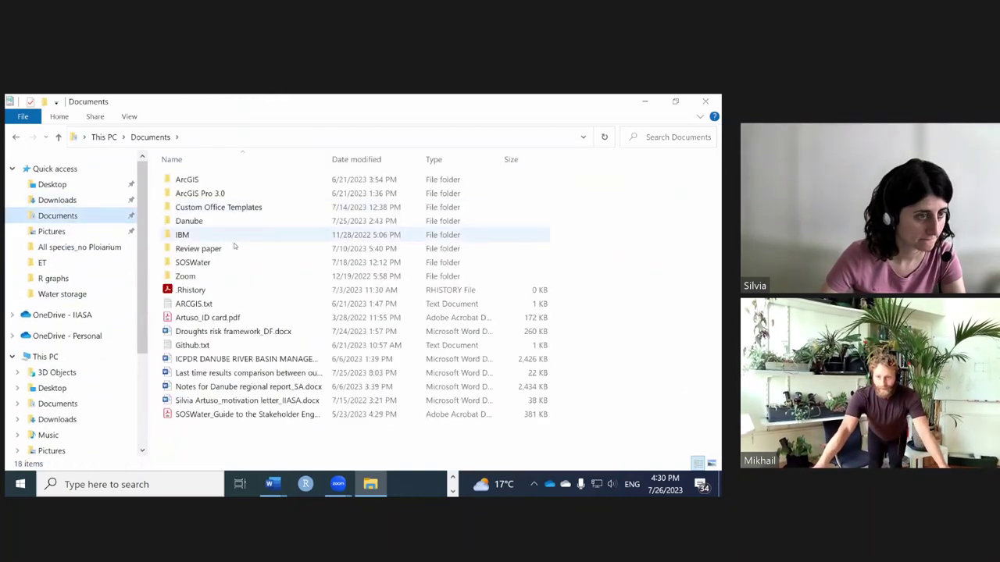
double_click(231, 223)
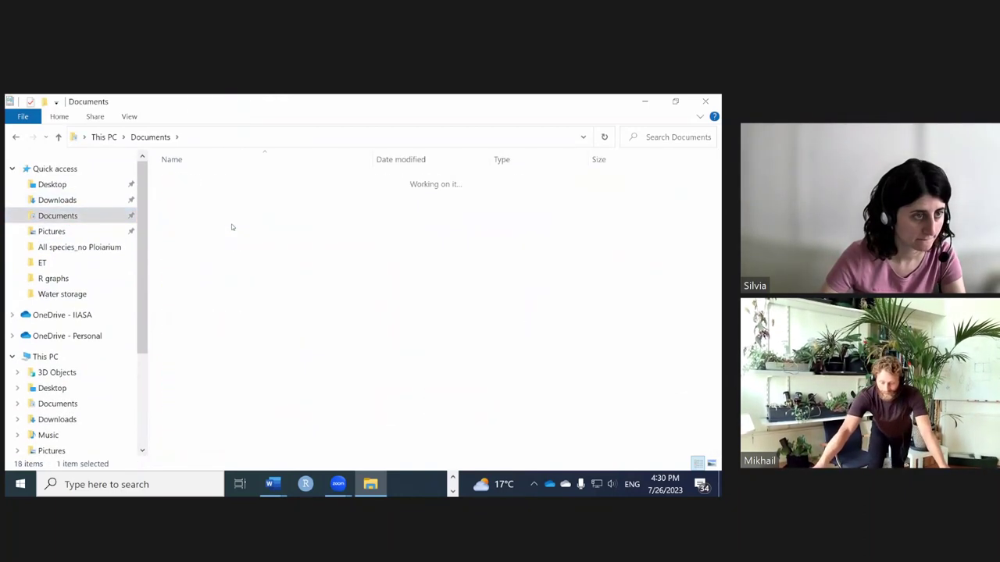
right_click(207, 325)
mouse_move(237, 294)
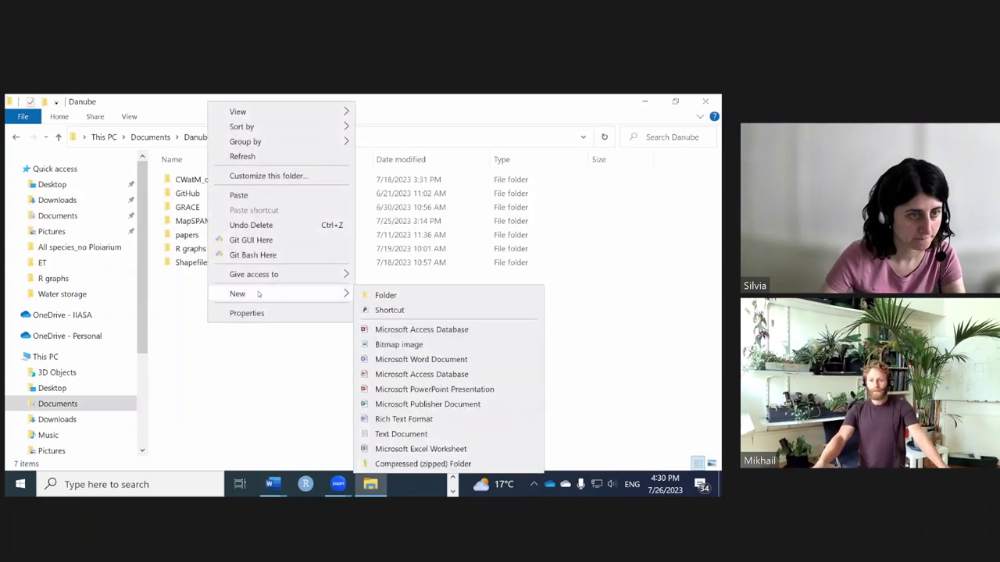
click(436, 294)
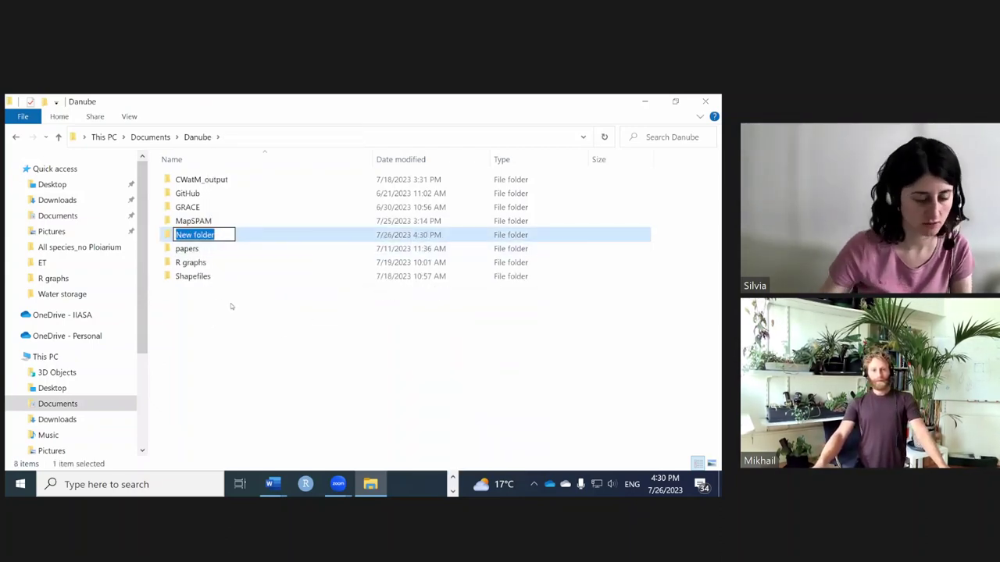
text(Danube discharge)
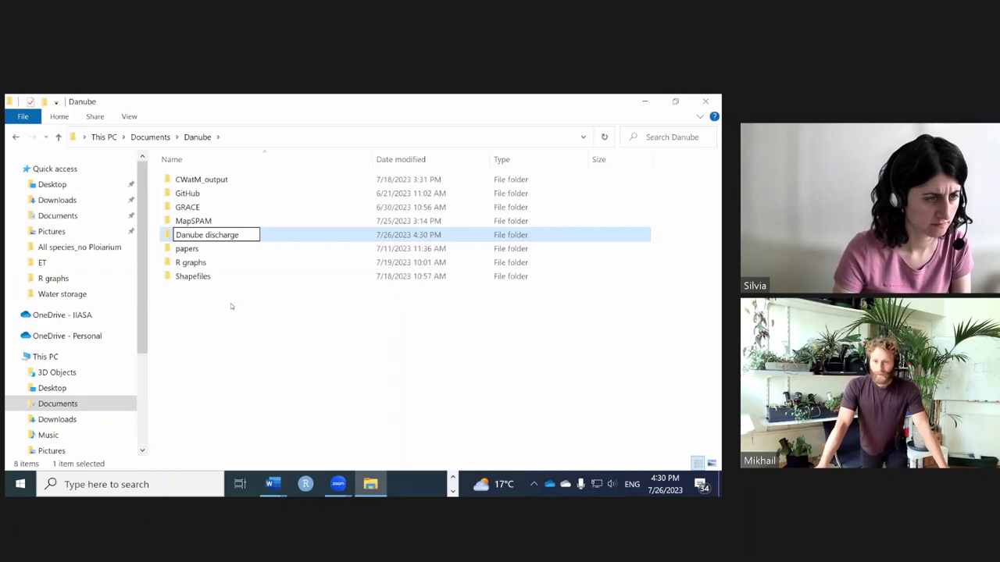
key(Return)
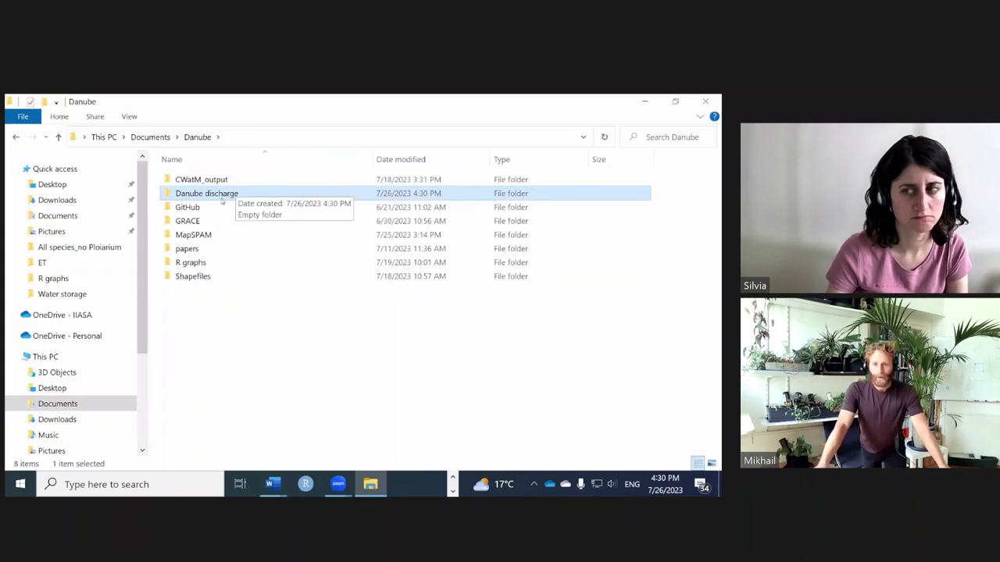
Step: Paste the downloaded zip into Danube discharge and extract it
double_click(222, 197)
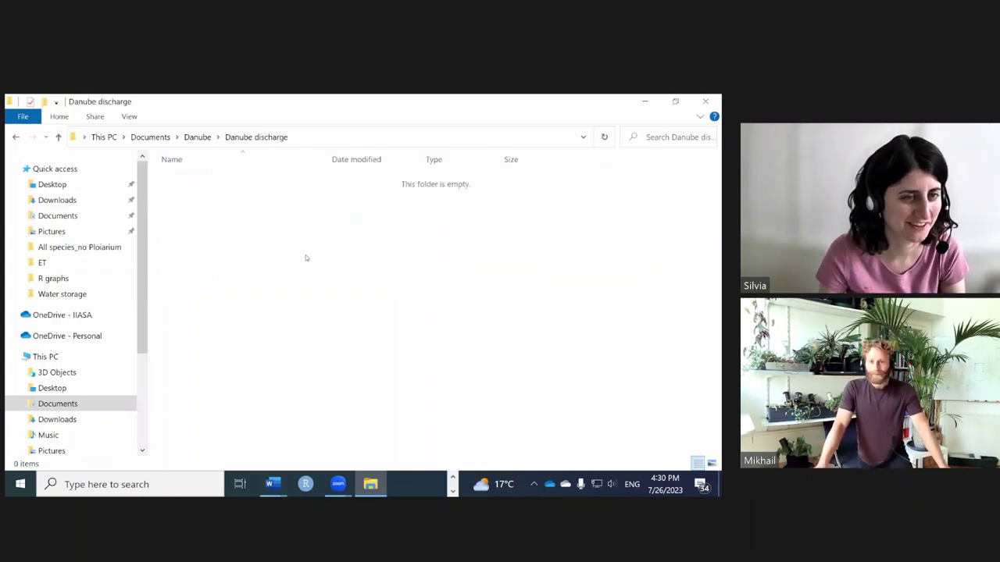
key(ctrl+v)
right_click(255, 186)
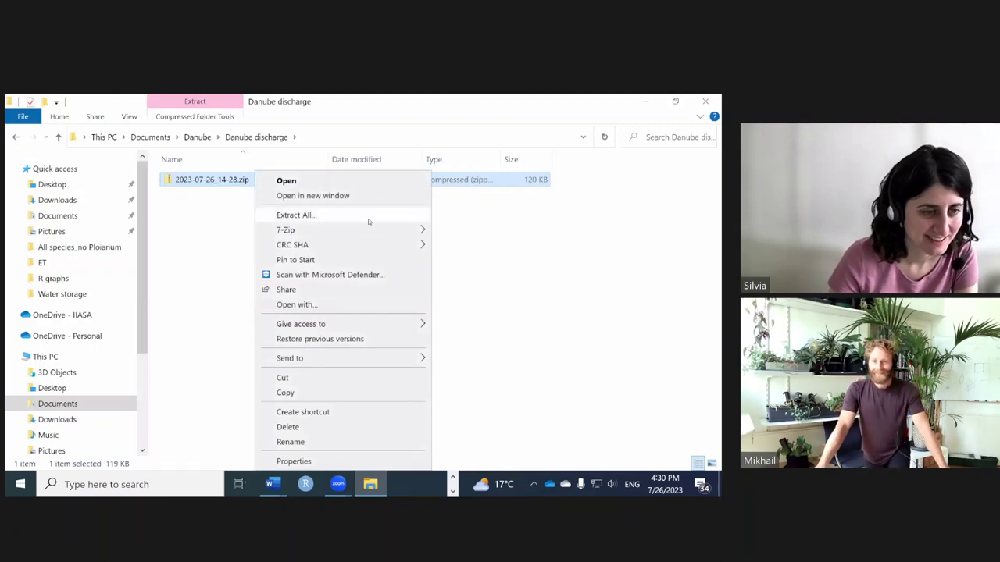
click(320, 214)
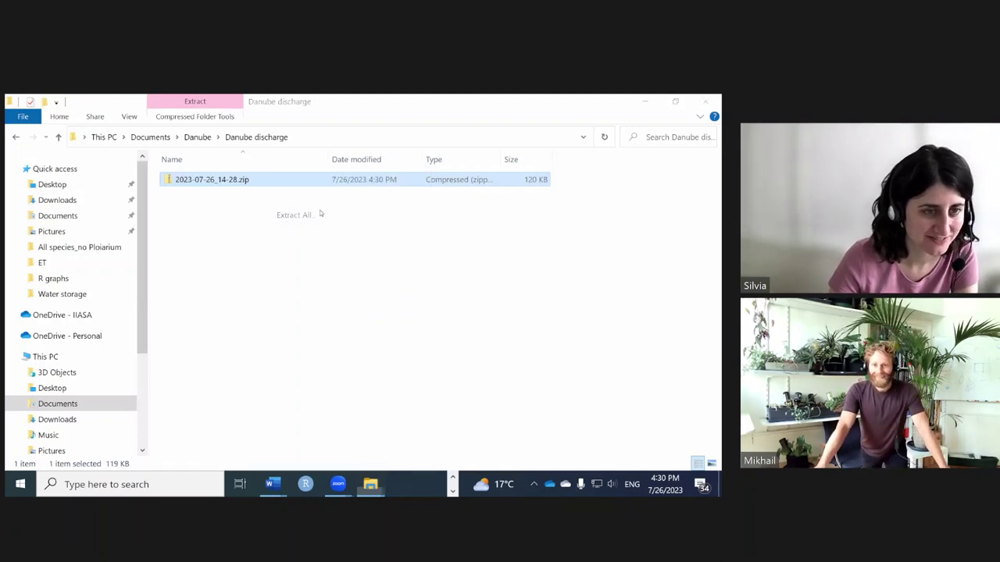
key(Return)
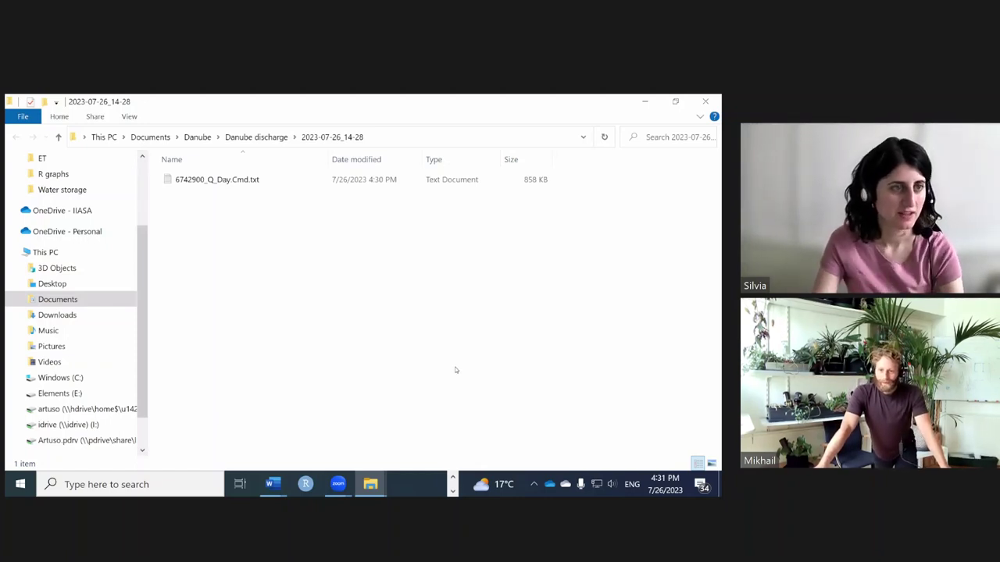
Step: Check which apps could open 6742900_Q_Day.Cmd.txt, then close the app chooser
mouse_move(216, 180)
right_click(193, 179)
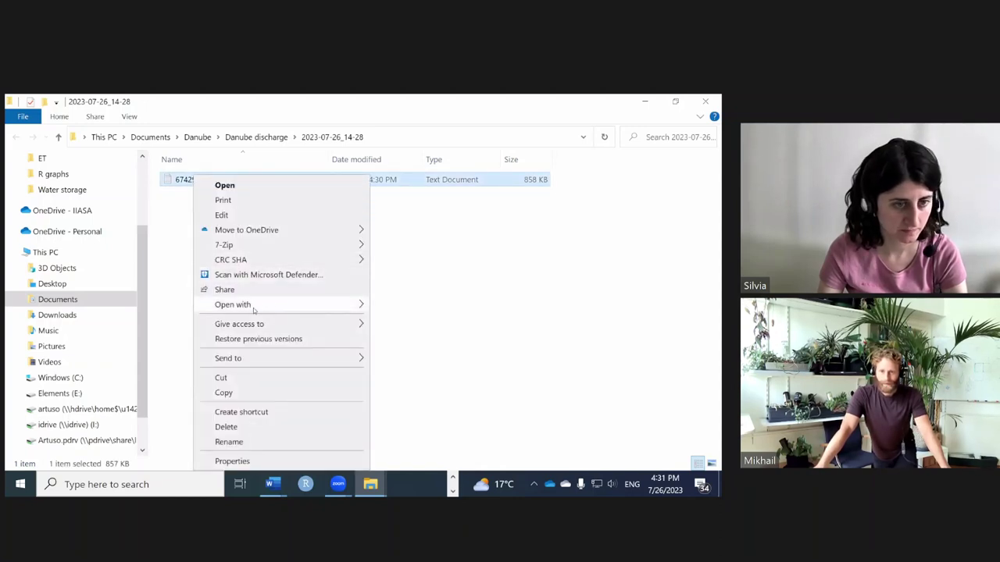
click(423, 372)
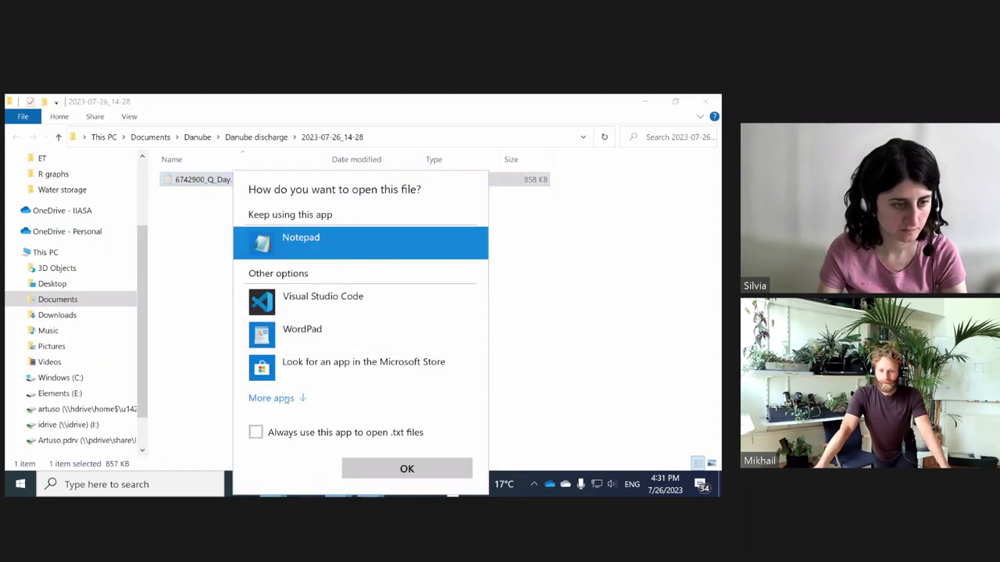
click(279, 399)
scroll(385, 331, down, 2)
scroll(386, 331, down, 3)
scroll(386, 330, down, 2)
scroll(386, 331, up, 3)
scroll(388, 331, up, 4)
click(576, 300)
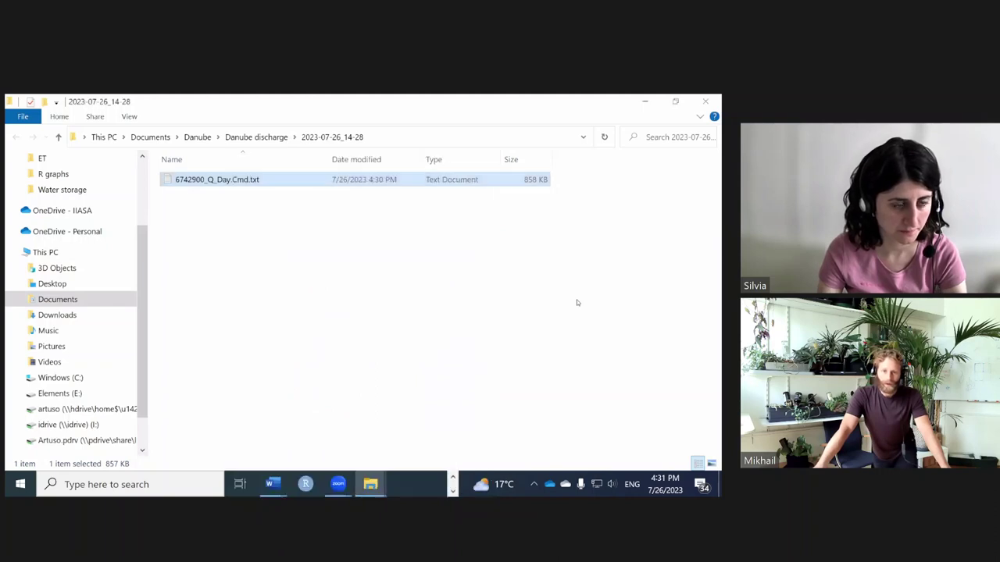
click(102, 484)
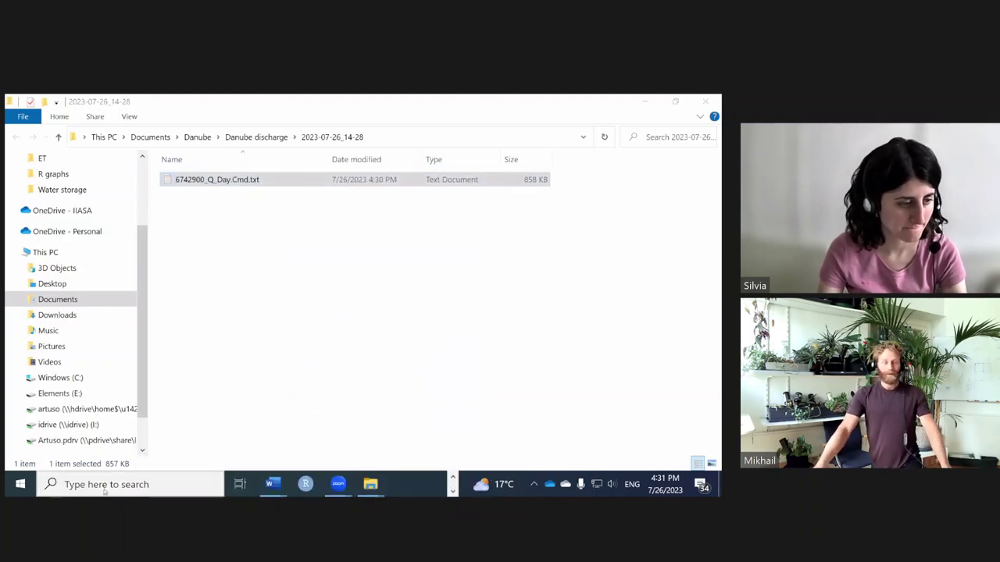
Step: Launch Excel from search, start a blank workbook and maximize the window
text(exce)
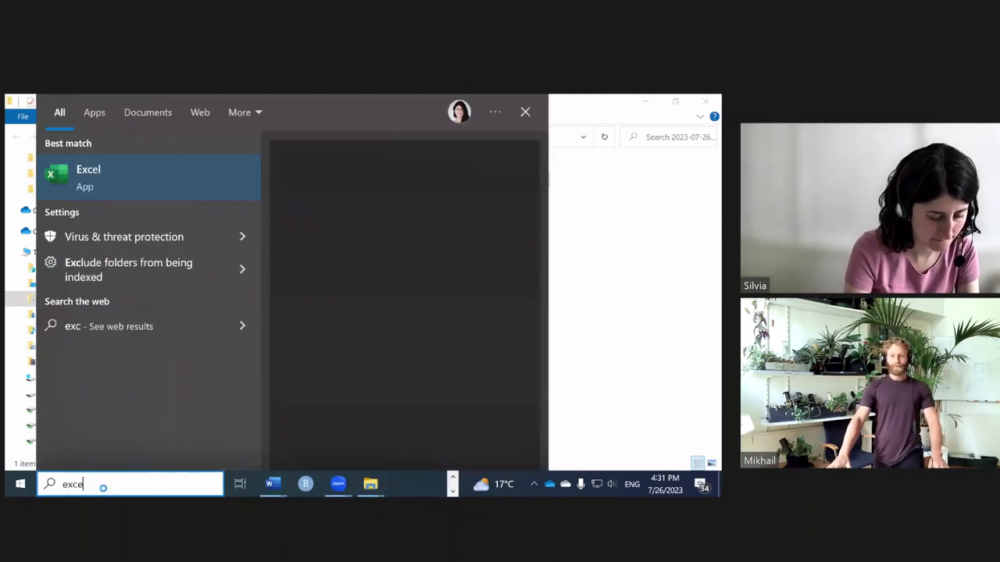
text(l)
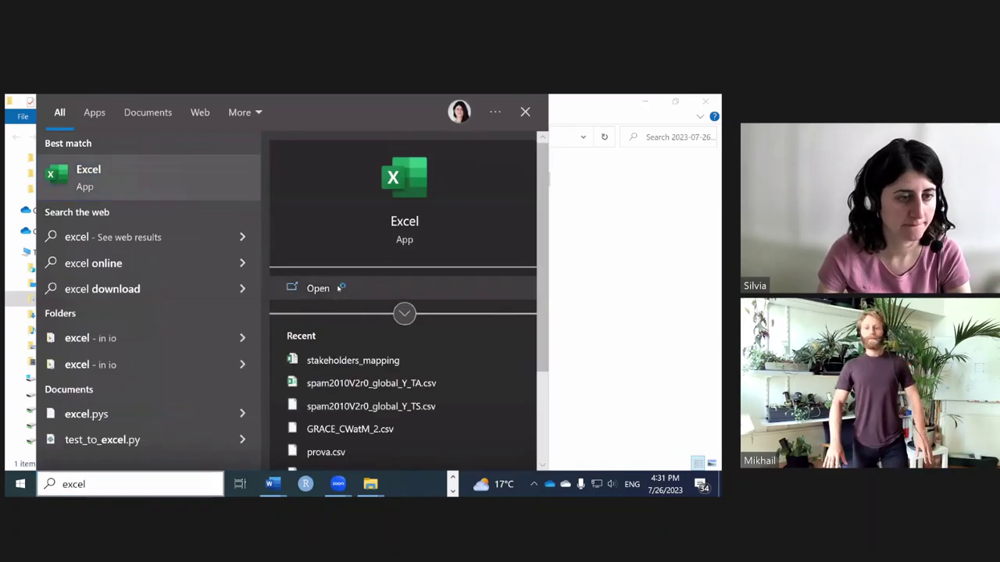
click(337, 288)
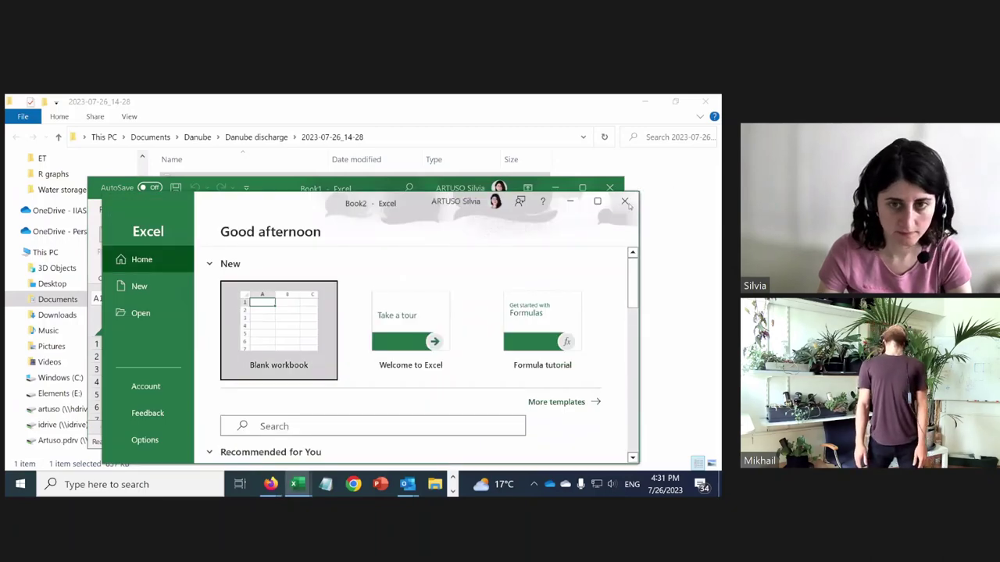
click(624, 201)
click(101, 211)
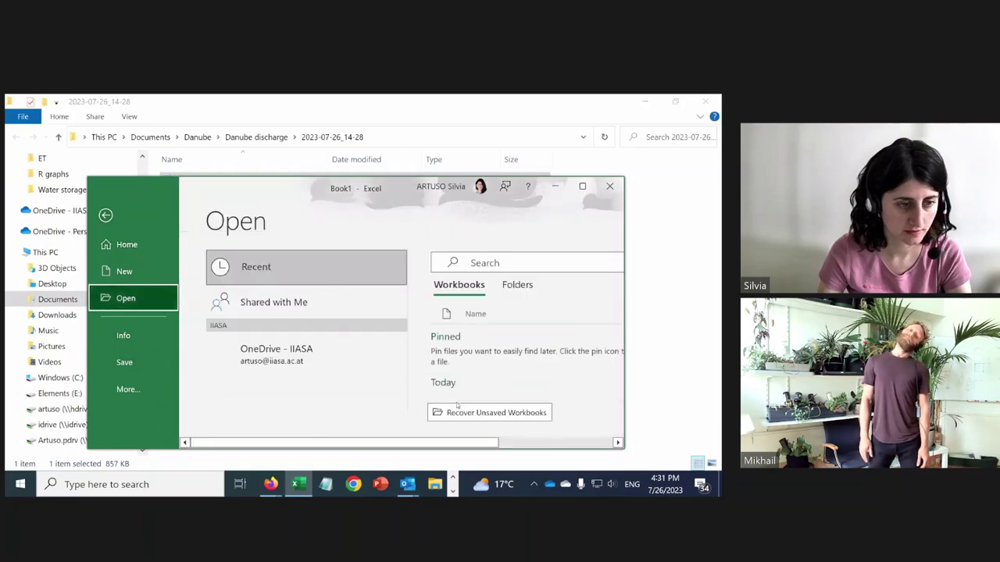
click(581, 186)
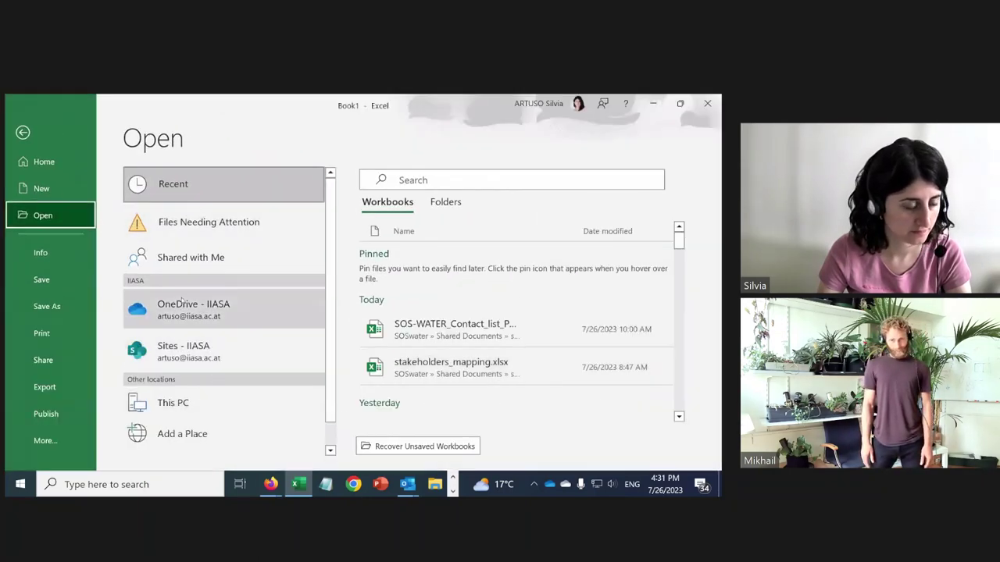
Step: Browse This PC into Danube\Danube discharge\2023-07-26_14-28 in the Open page
click(181, 408)
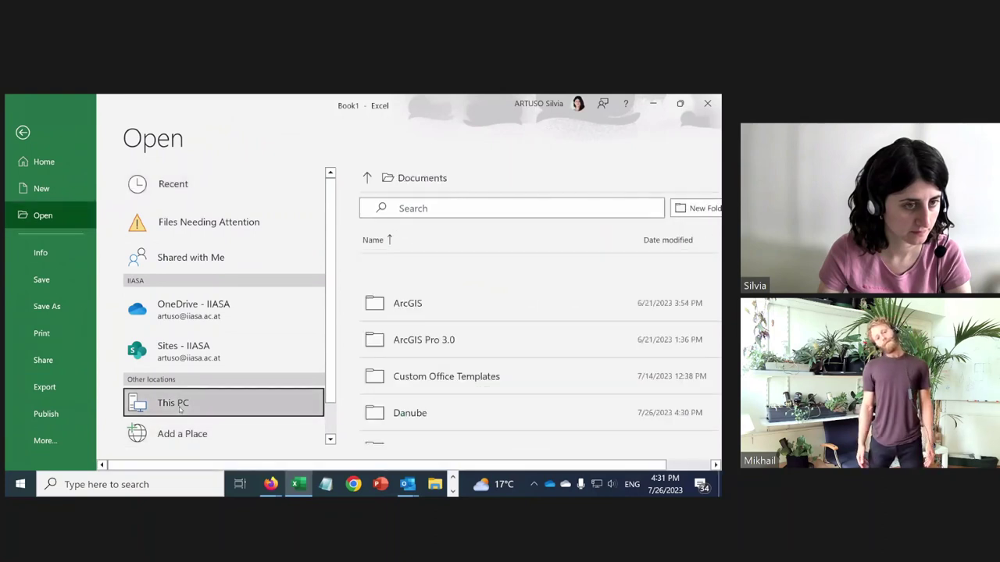
click(411, 381)
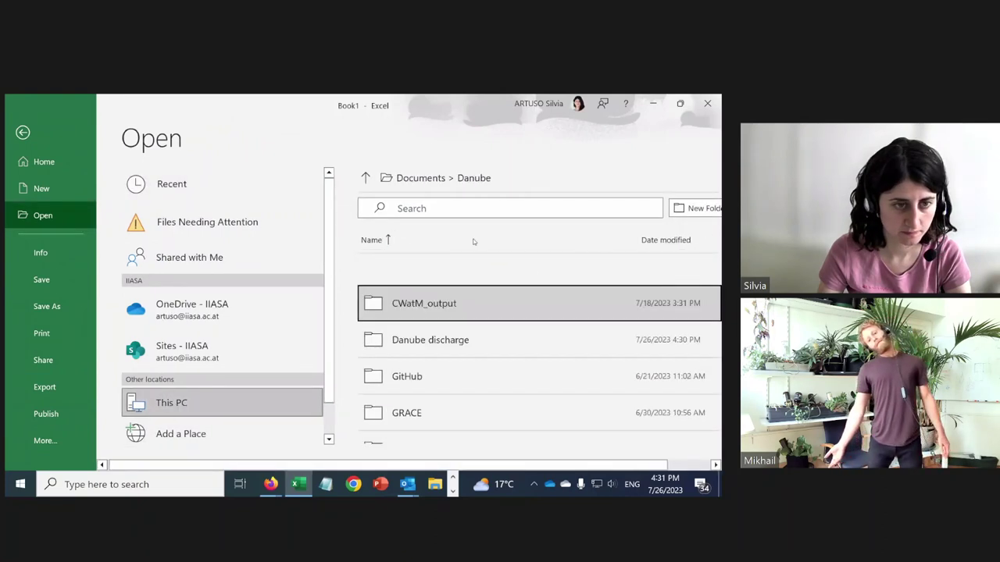
click(464, 311)
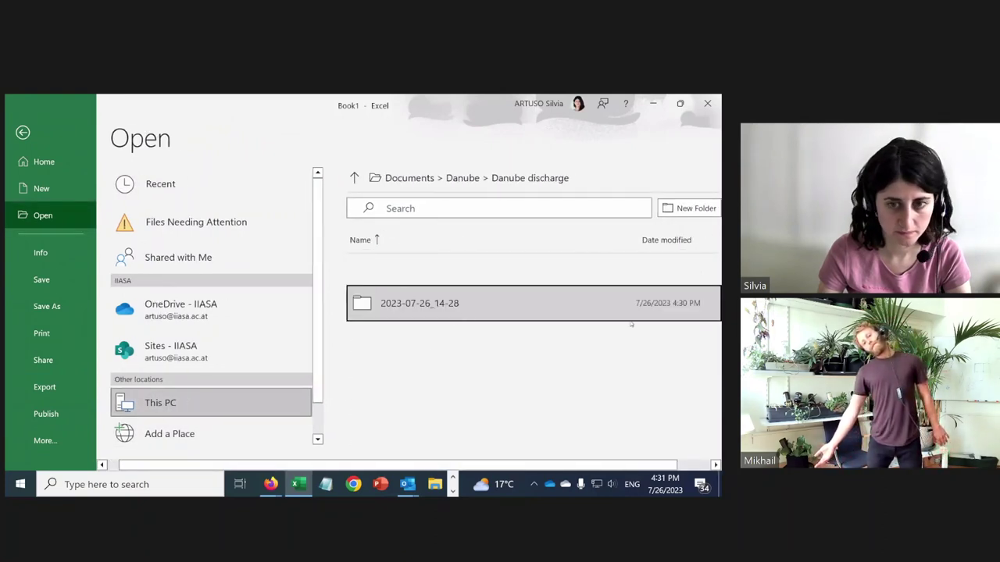
click(444, 311)
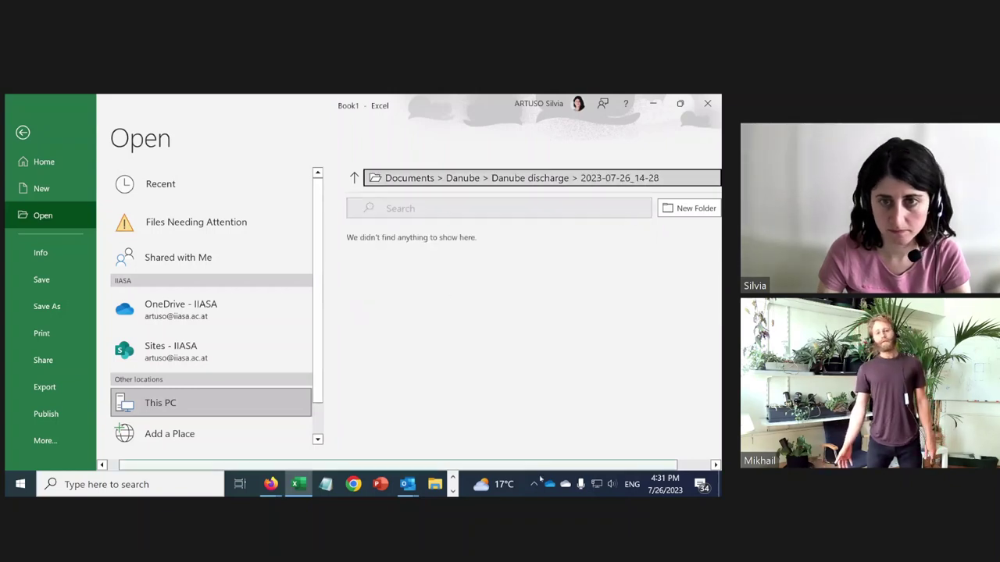
drag(418, 467, 453, 474)
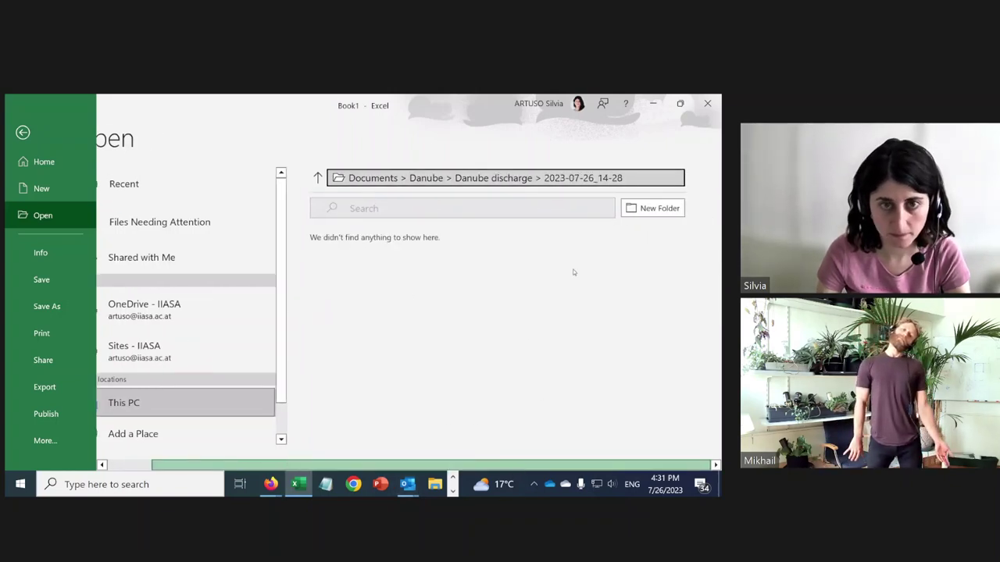
drag(279, 467, 233, 467)
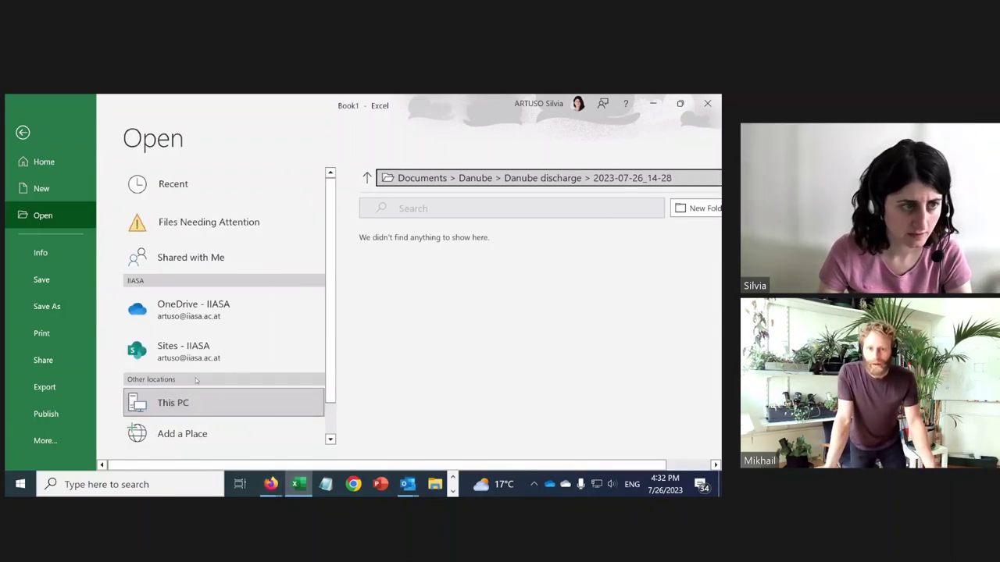
scroll(185, 418, down, 1)
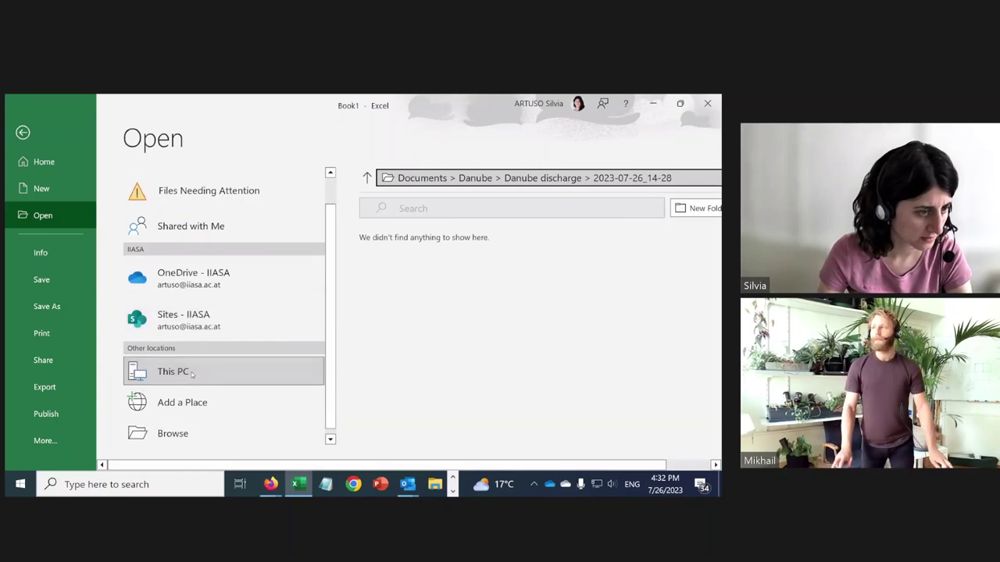
Step: In the full Open dialog, list All Files in 2023-07-26_14-28 and select 6742900_Q_Day.Cmd.txt
click(173, 433)
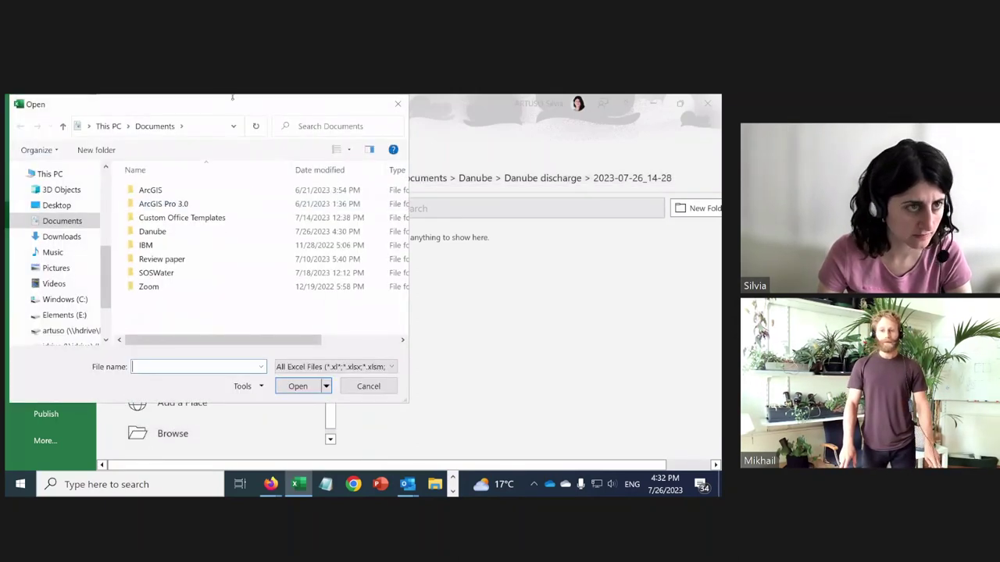
drag(233, 99, 452, 140)
double_click(372, 273)
double_click(384, 245)
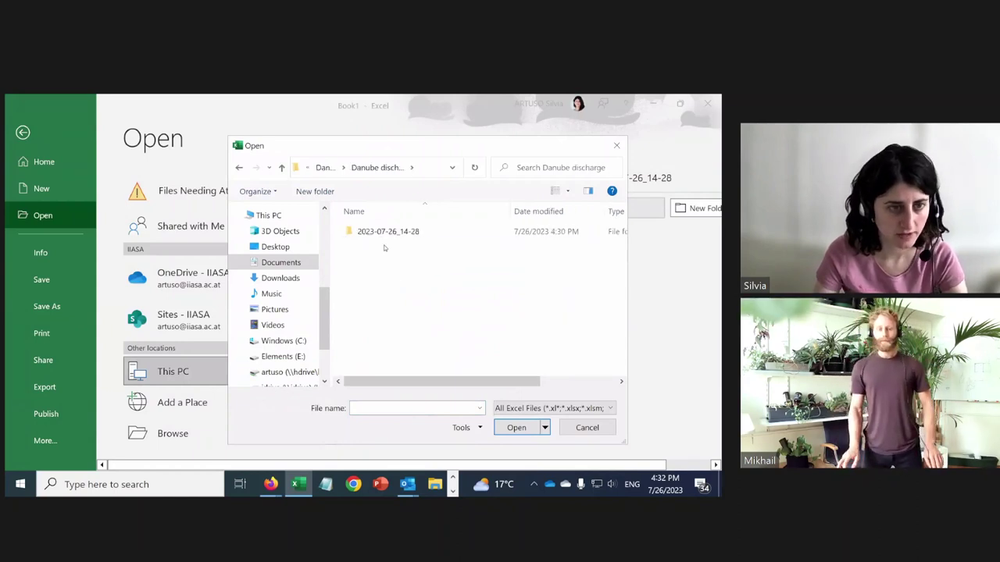
double_click(383, 232)
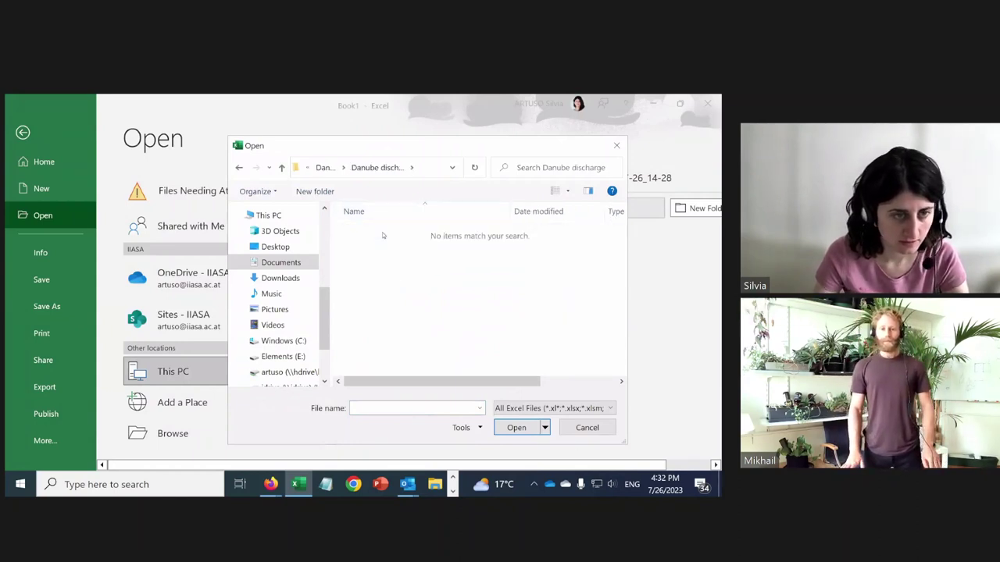
click(575, 409)
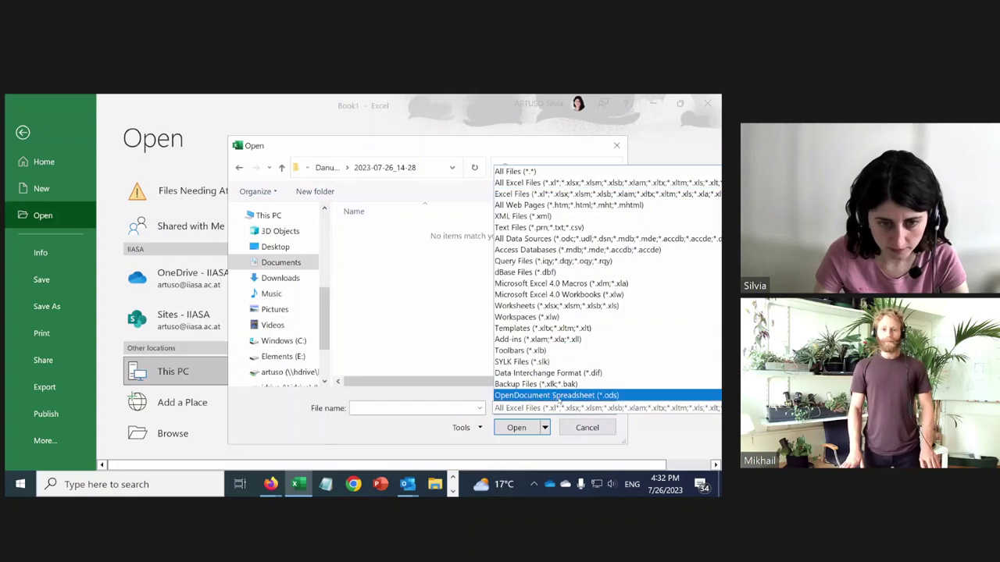
click(524, 171)
click(401, 234)
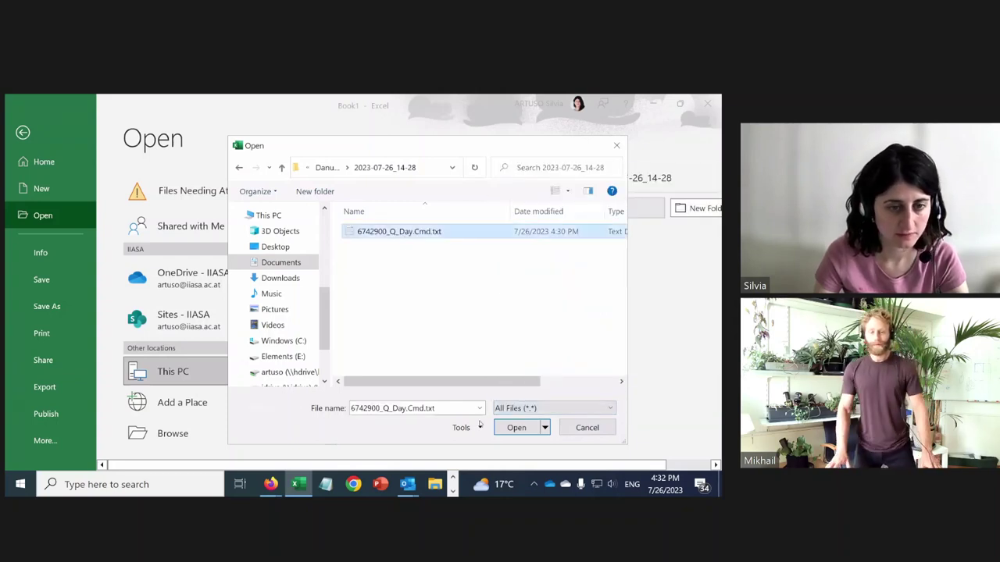
Step: Open 6742900_Q_Day.Cmd.txt in the Text Import Wizard as Delimited, previewing step 2, then back to step 1
click(523, 432)
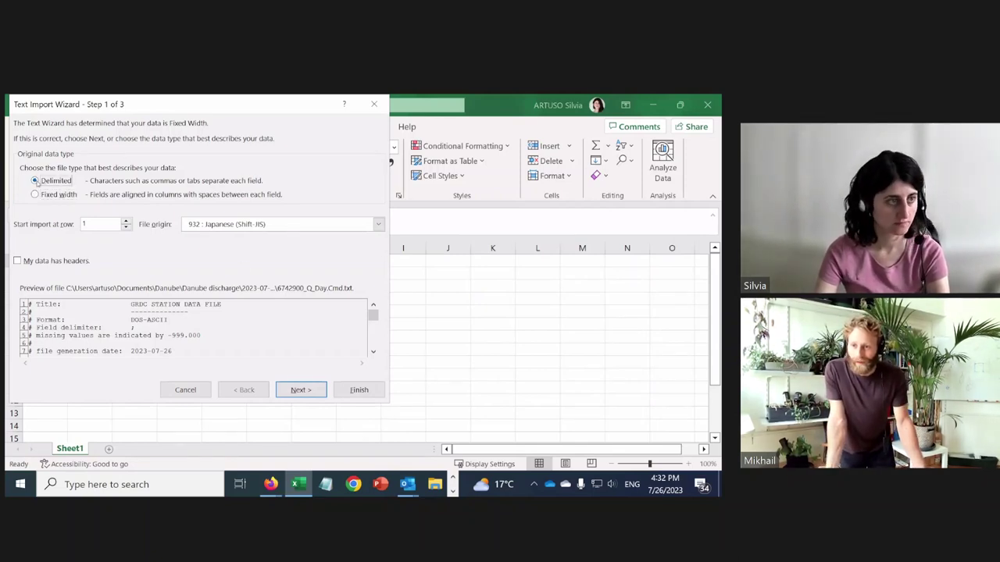
click(304, 391)
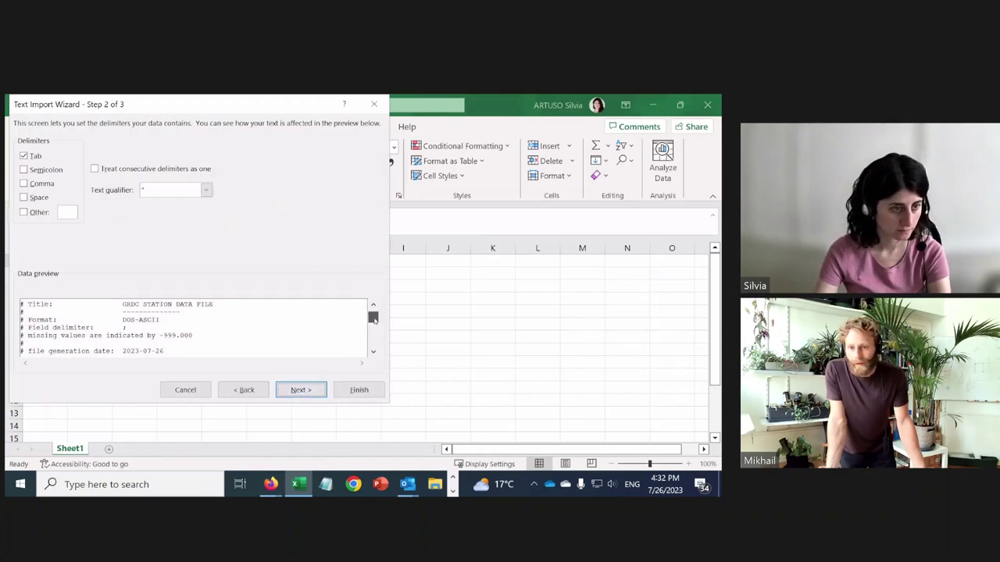
mouse_move(373, 328)
mouse_down()
mouse_move(373, 342)
mouse_move(373, 315)
mouse_up()
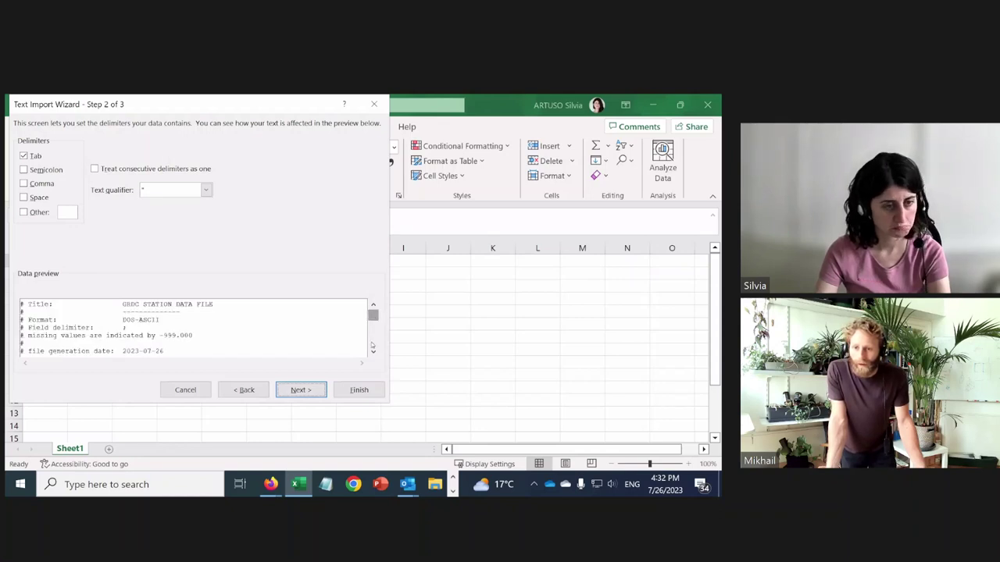
click(244, 390)
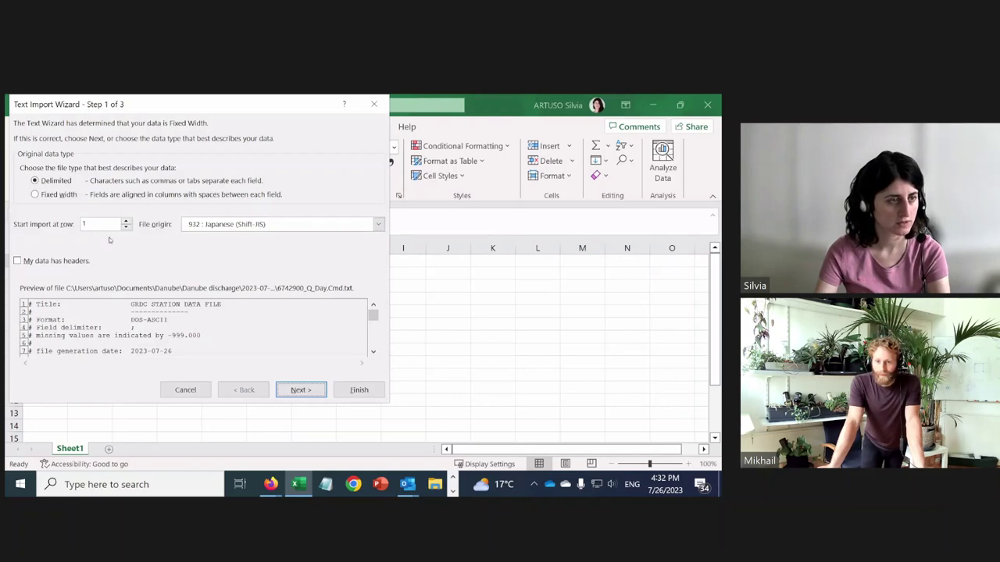
Step: Advance to wizard step 2 and scroll the preview past the header to the 1959 daily values
click(301, 390)
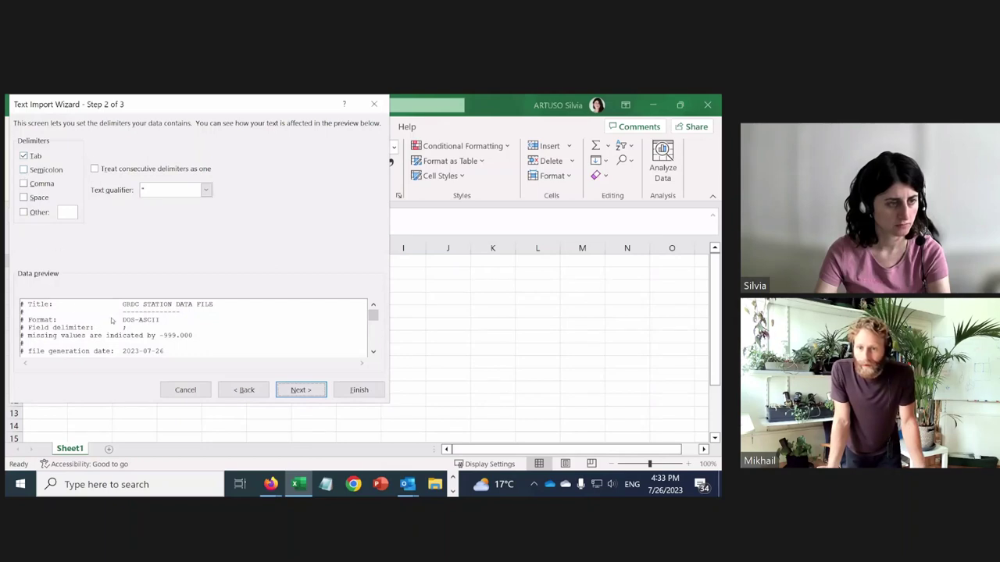
click(372, 352)
click(373, 352)
click(372, 352)
click(373, 353)
click(373, 352)
click(373, 353)
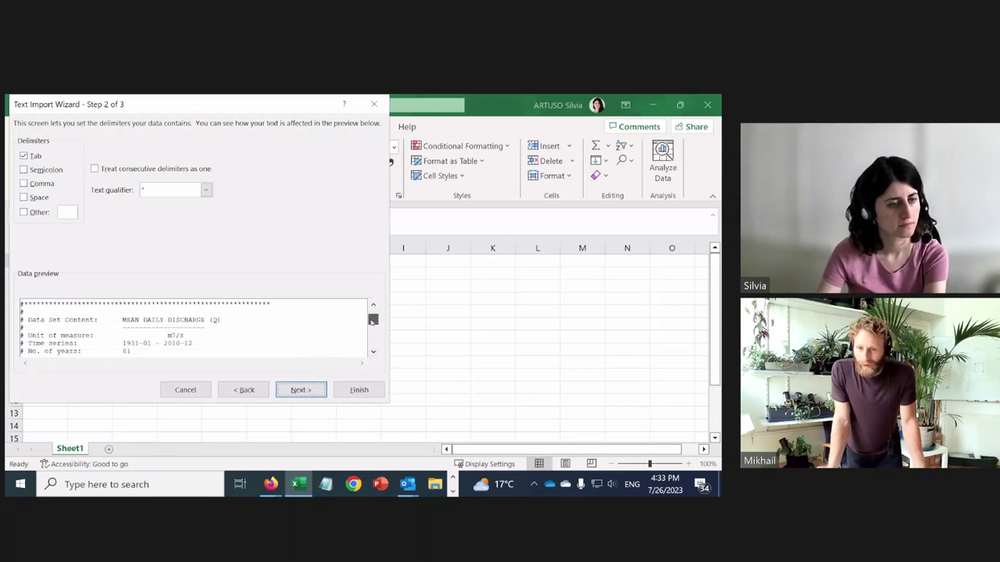
drag(373, 319, 372, 324)
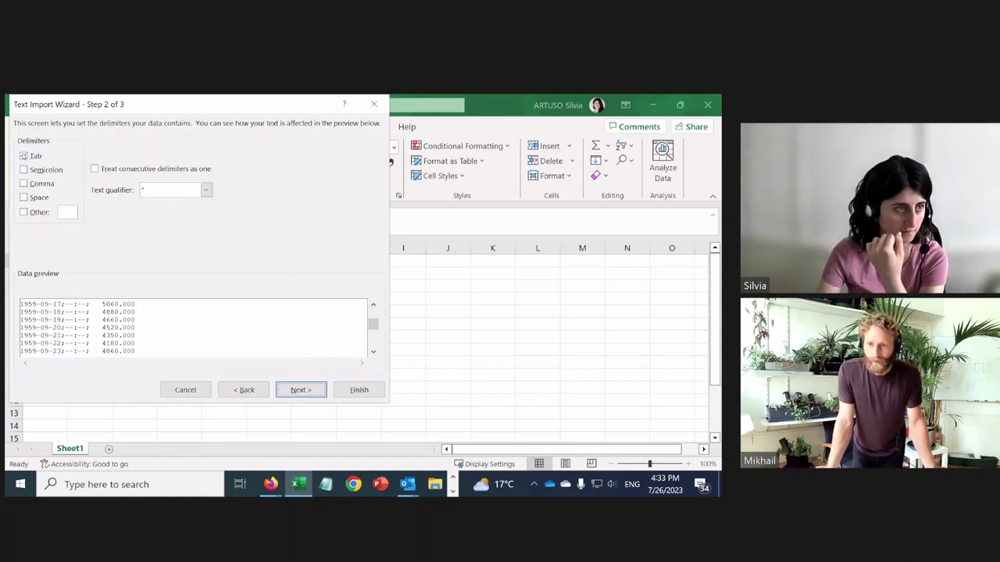
Step: Split on semicolon and space instead of Tab, merging consecutive delimiters, and advance to step 3
click(24, 156)
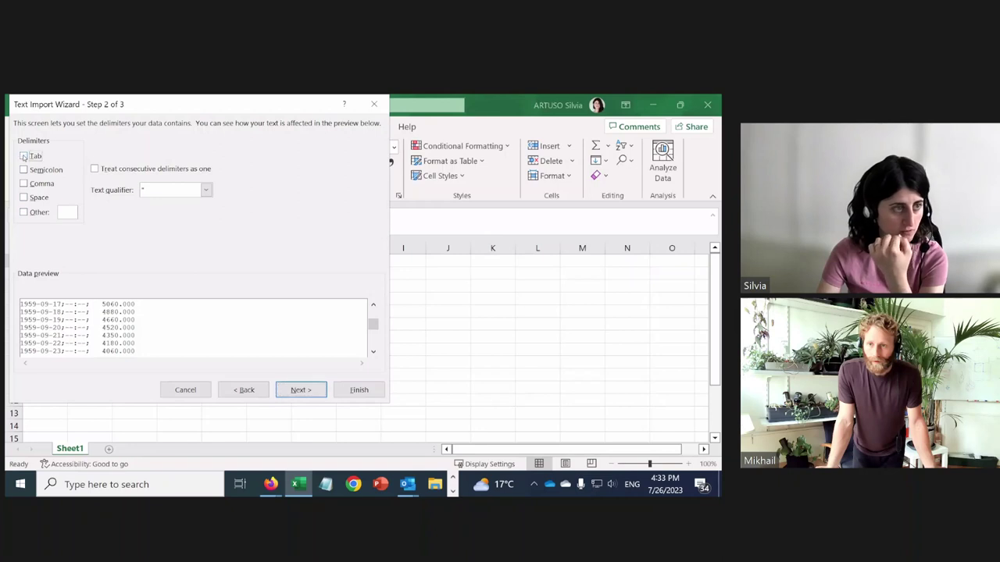
click(166, 195)
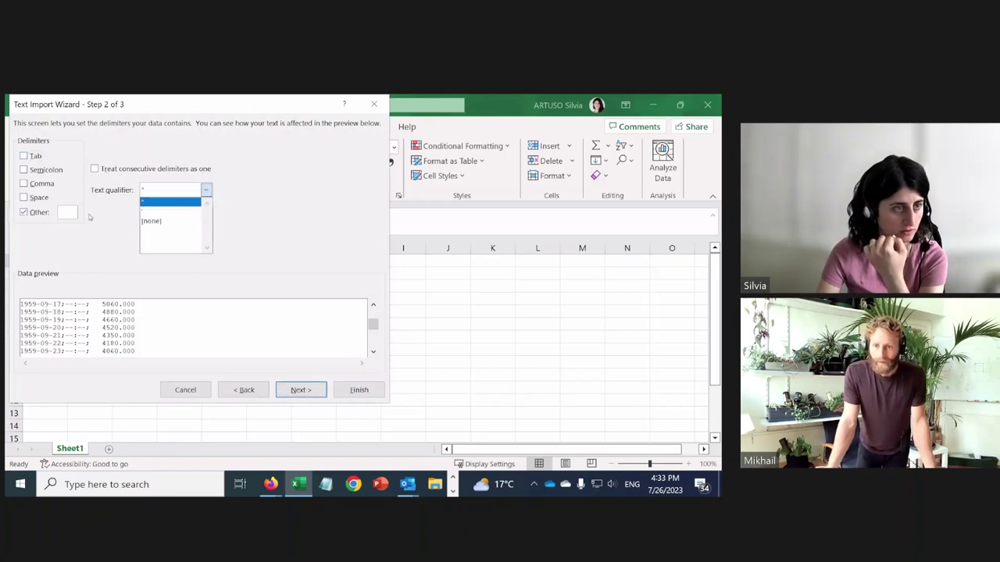
click(69, 212)
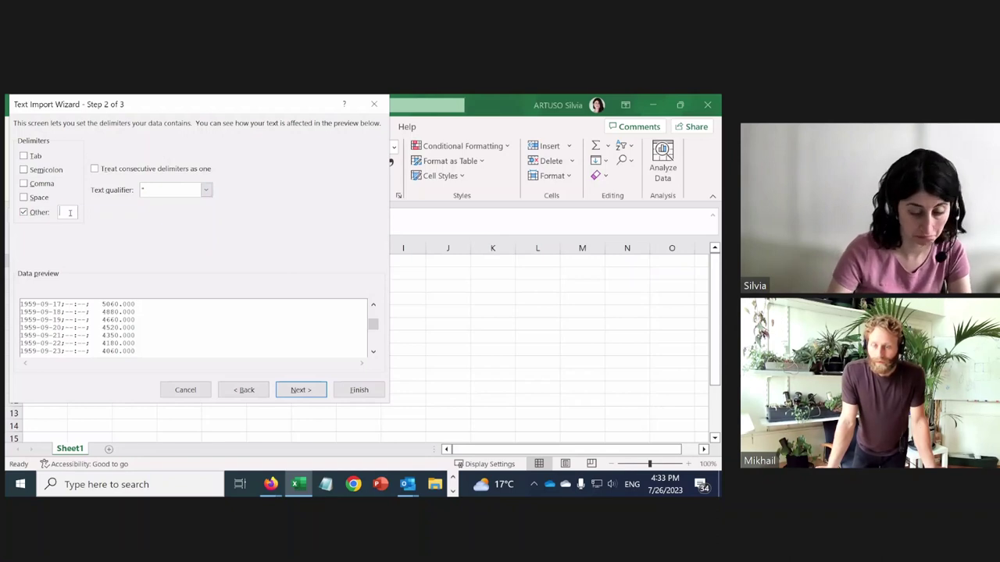
text(;)
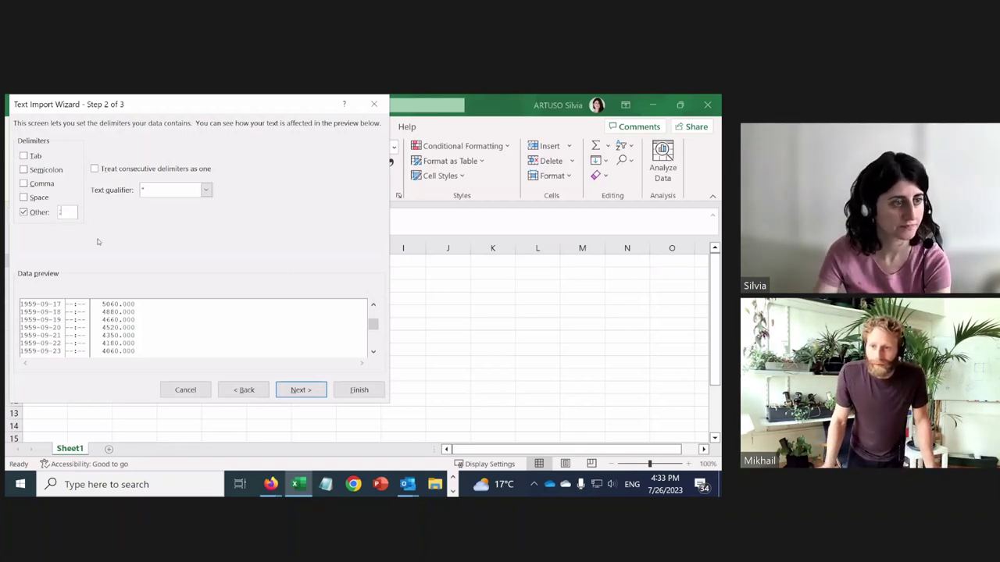
click(25, 198)
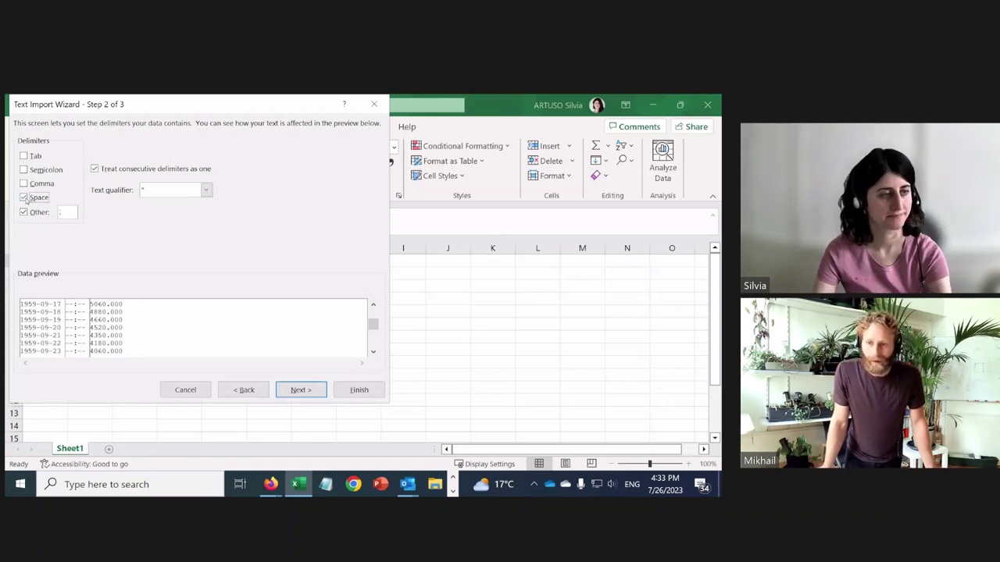
click(286, 392)
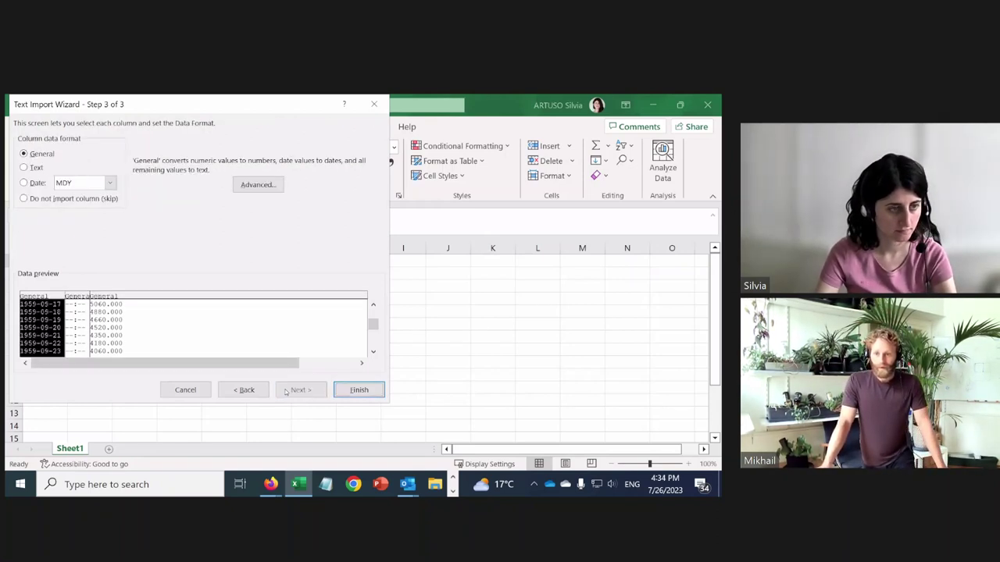
Step: Finish the import and review the header lines, including the missing-values note in row 5
click(356, 390)
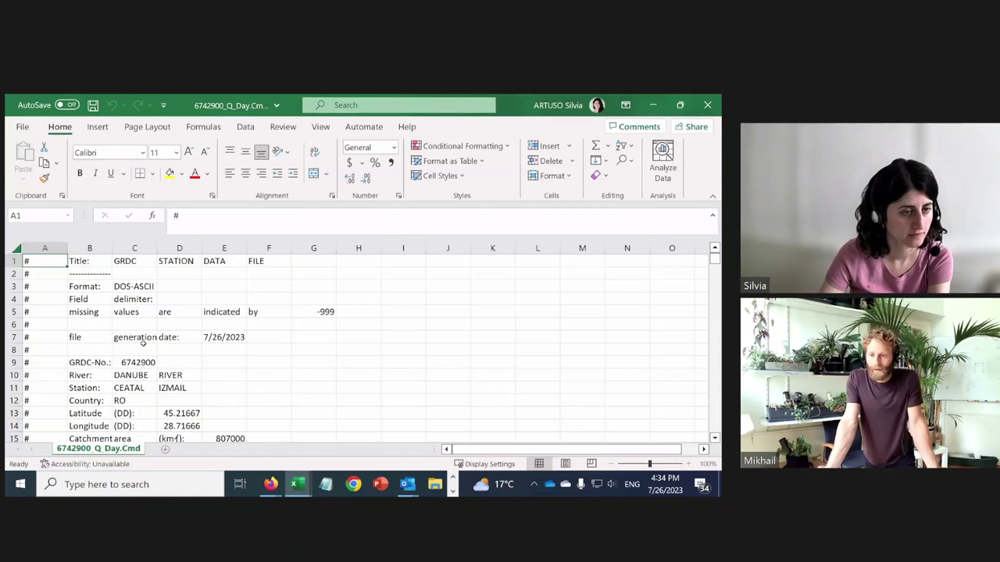
scroll(138, 345, down, 1)
scroll(141, 313, up, 1)
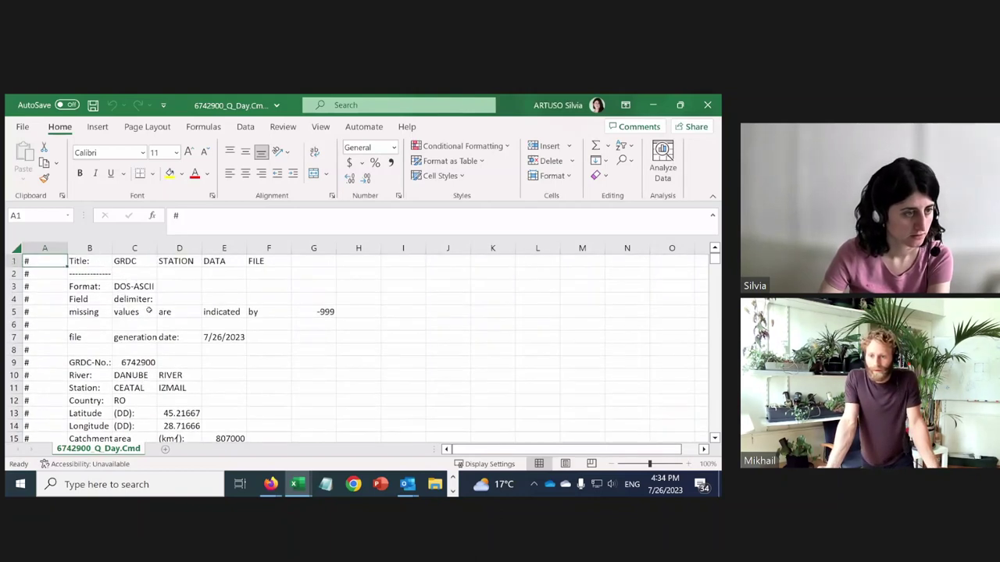
click(93, 312)
drag(138, 302, 262, 314)
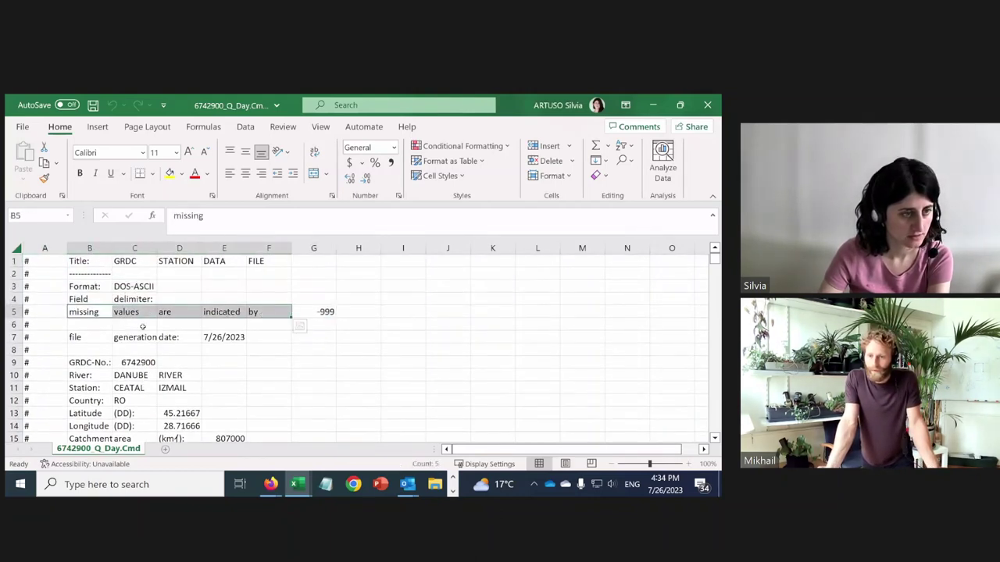
scroll(178, 326, down, 3)
scroll(178, 326, down, 2)
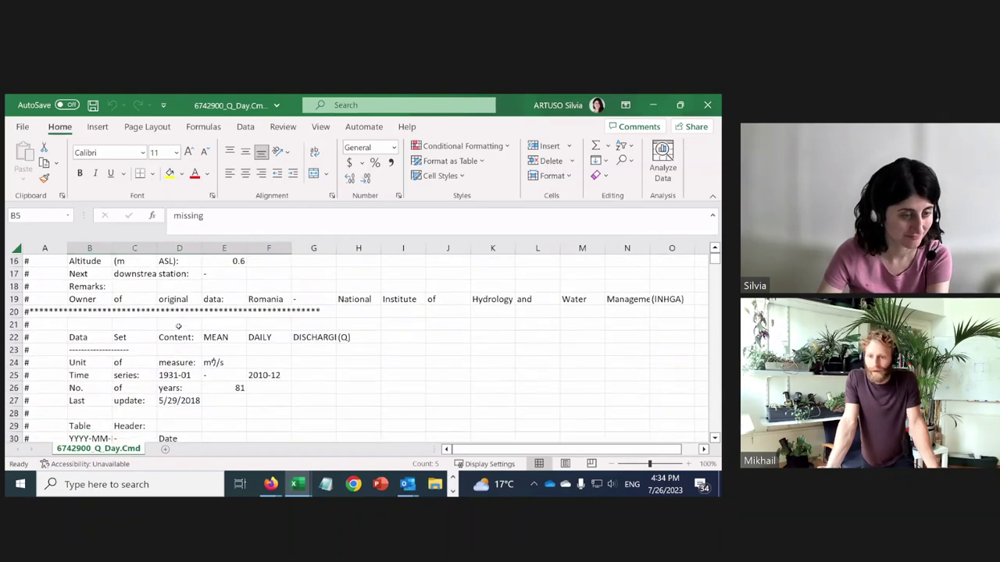
scroll(178, 326, down, 2)
scroll(125, 312, down, 2)
scroll(74, 300, down, 1)
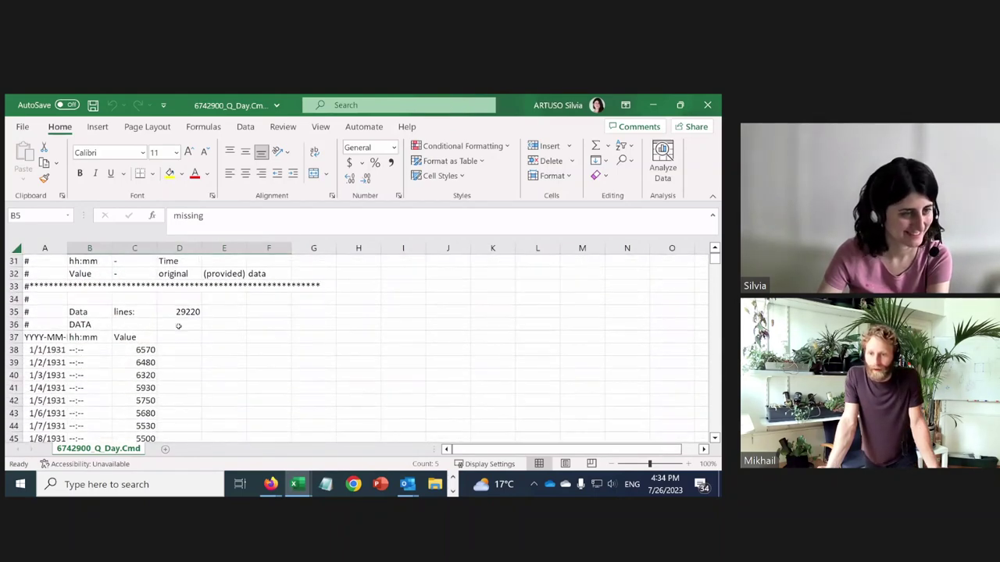
Step: Delete header rows 1–36 above the discharge data
drag(13, 324, 6, 162)
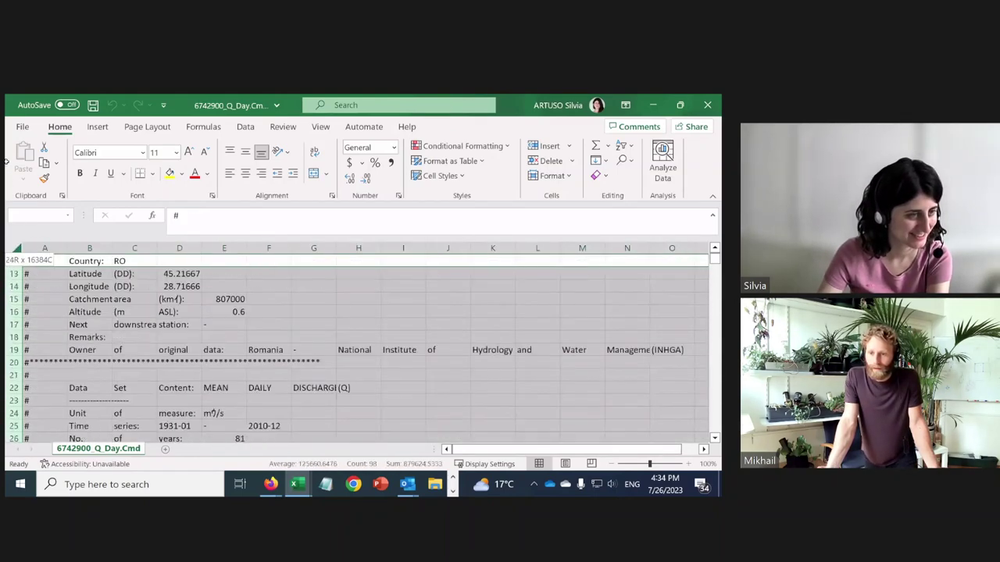
right_click(13, 270)
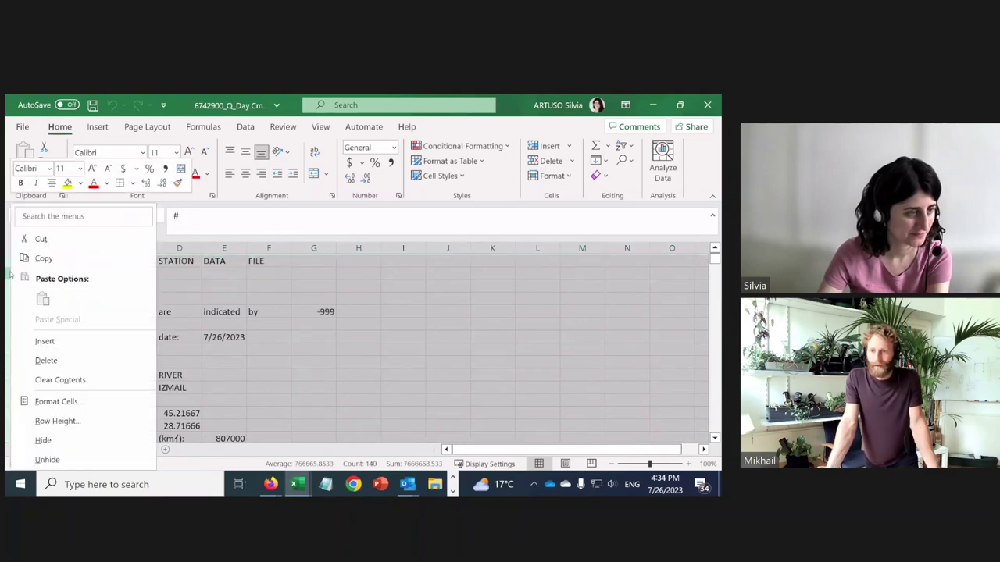
click(39, 357)
click(220, 324)
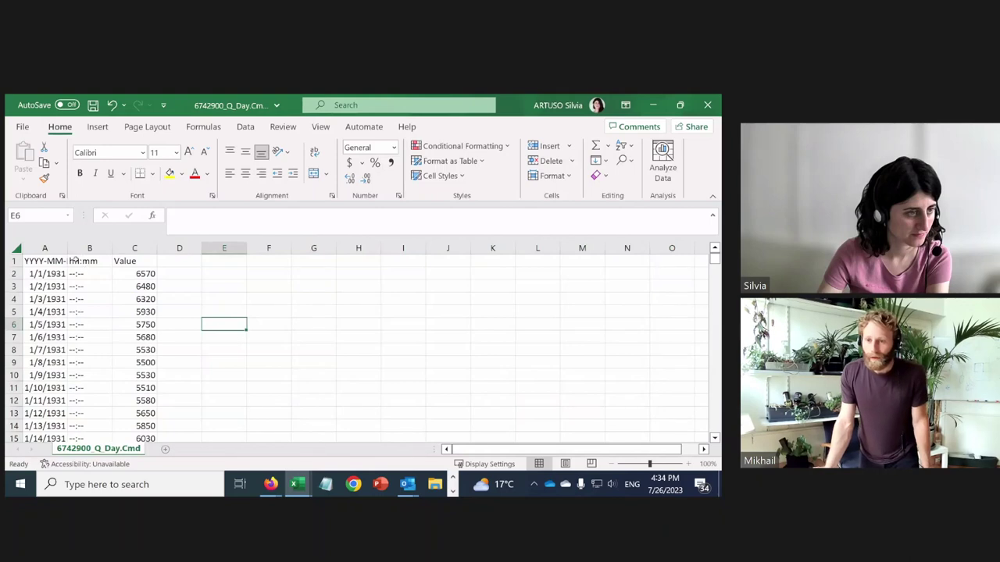
Step: Delete the empty hh:mm column B, check value 6570 in B2, and widen the date column A
click(55, 262)
click(82, 262)
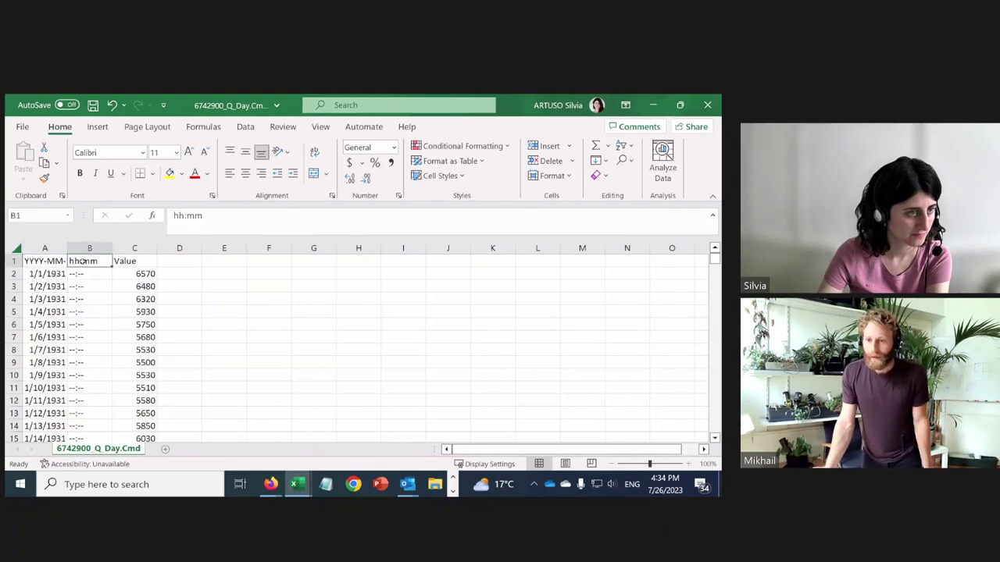
click(84, 248)
right_click(86, 249)
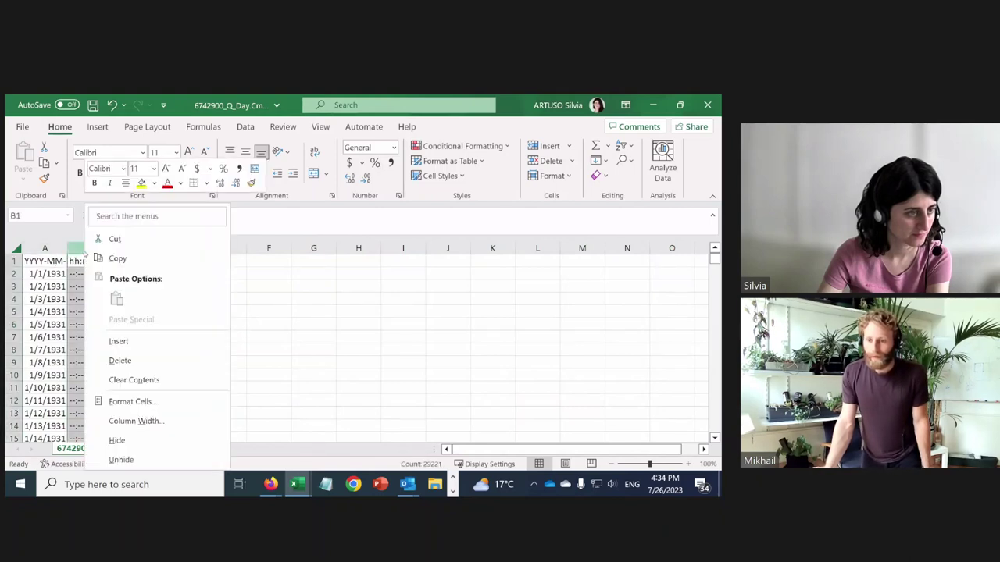
click(109, 359)
click(82, 273)
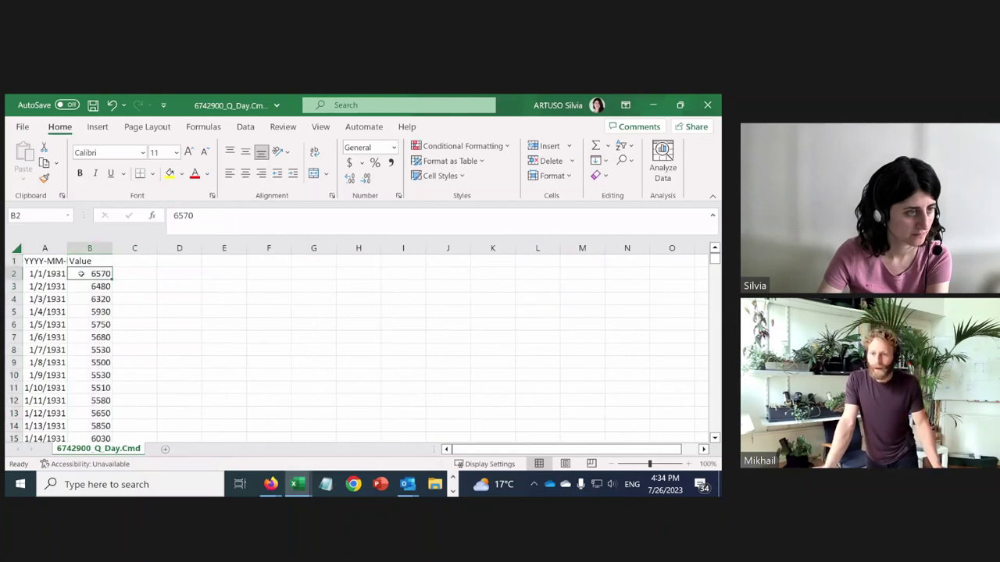
double_click(90, 273)
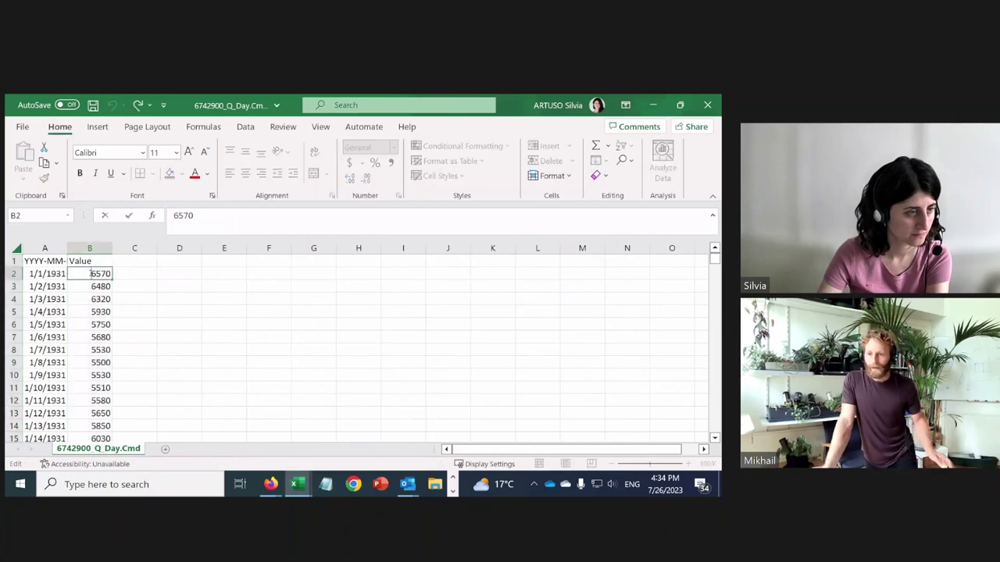
click(141, 307)
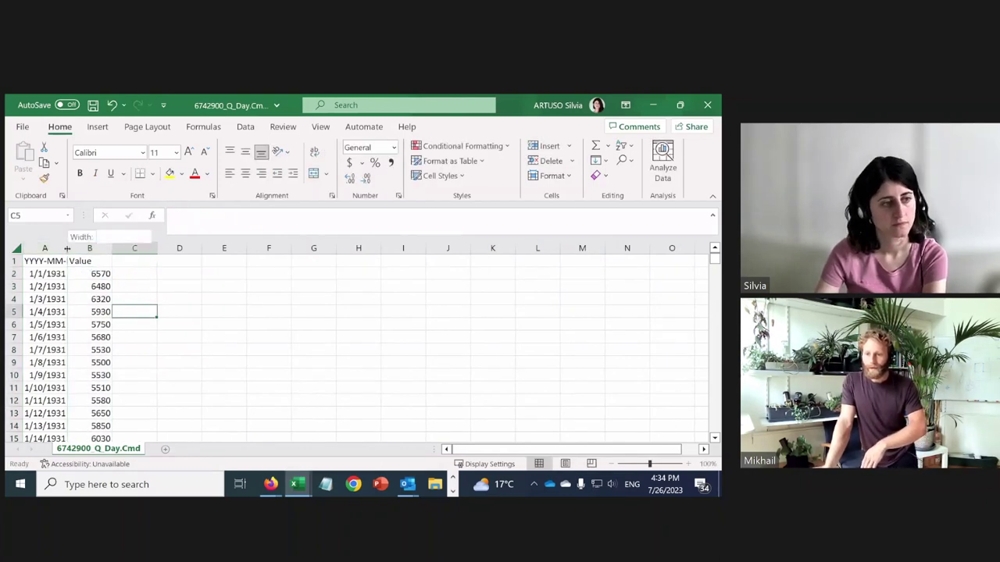
drag(67, 249, 99, 248)
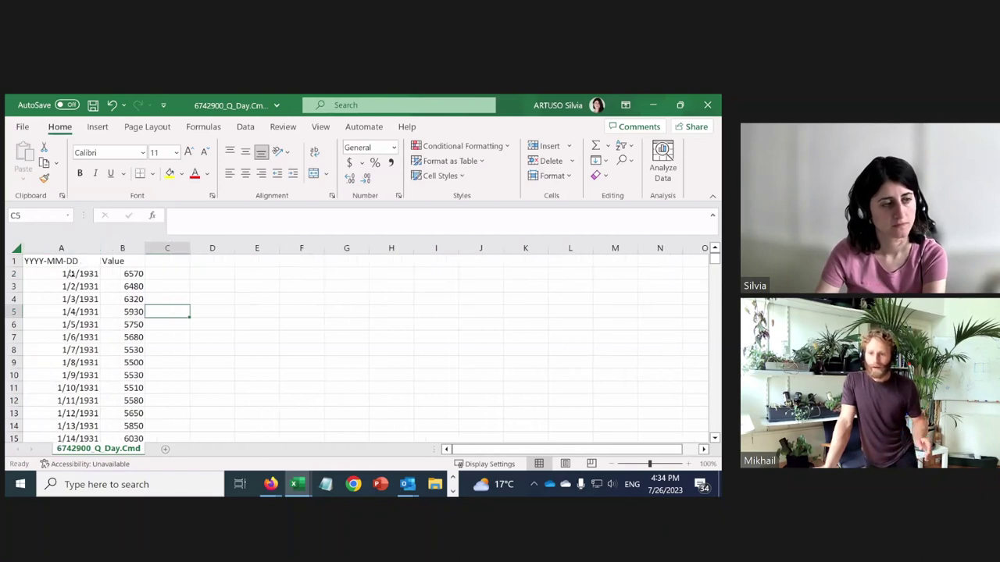
click(69, 275)
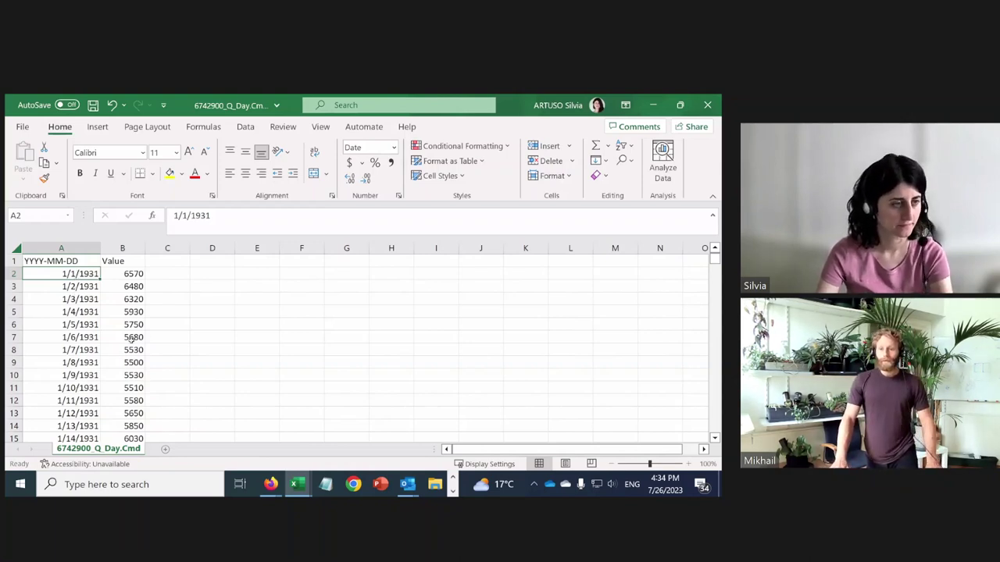
click(126, 275)
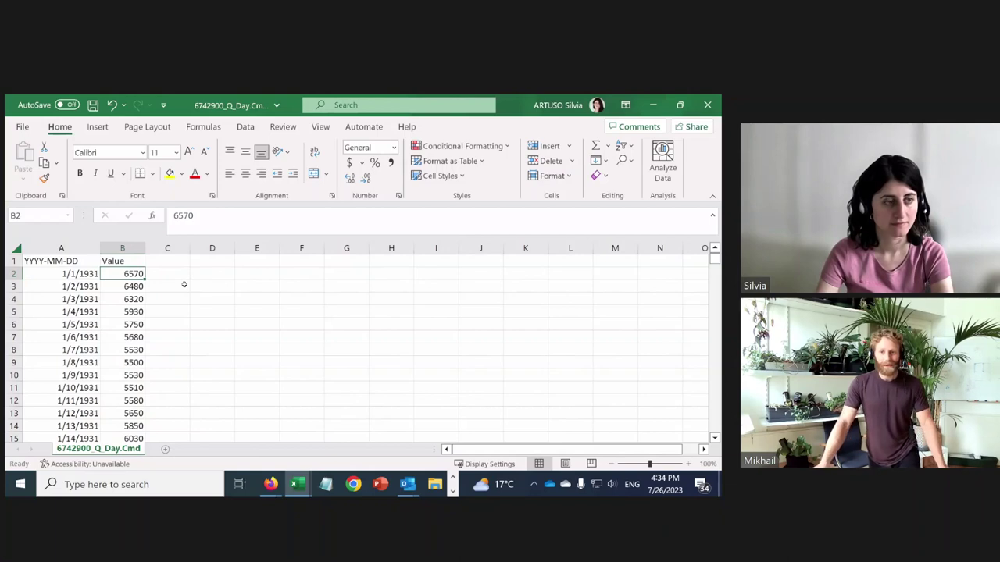
Step: Save as CSV (Comma delimited) 6742900_Q_Day.csv in Danube discharge, then close Excel and confirm it's there
click(22, 127)
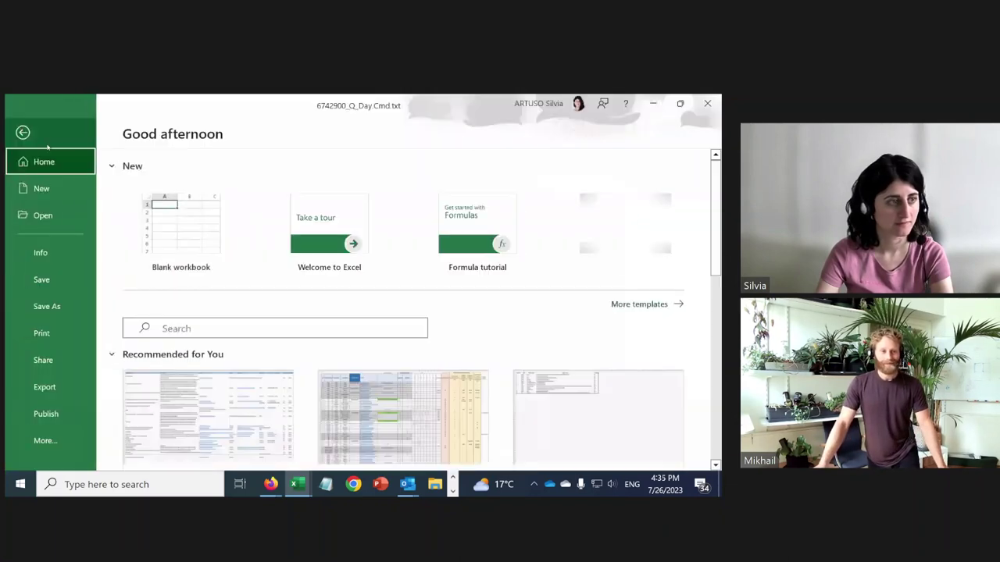
click(55, 306)
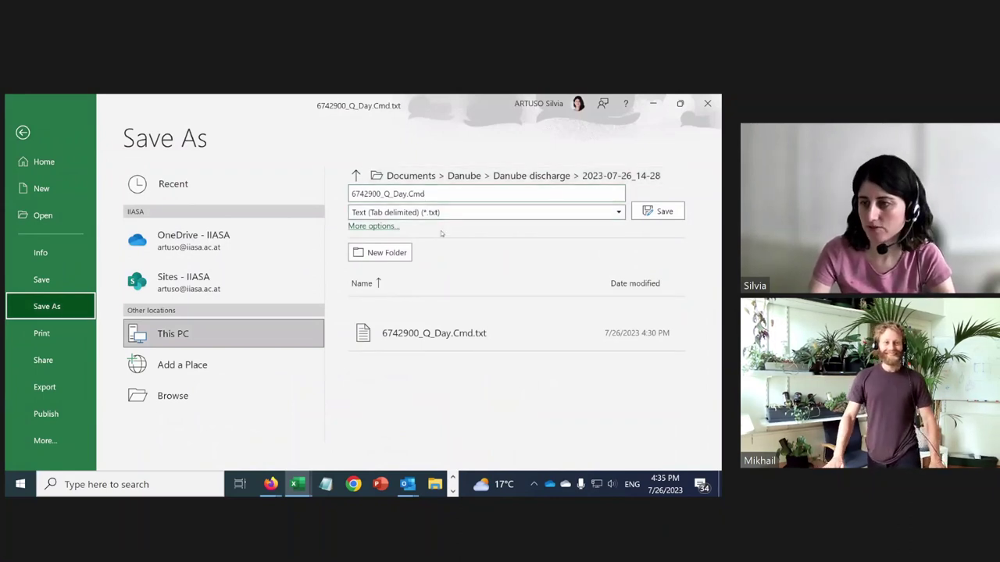
click(437, 213)
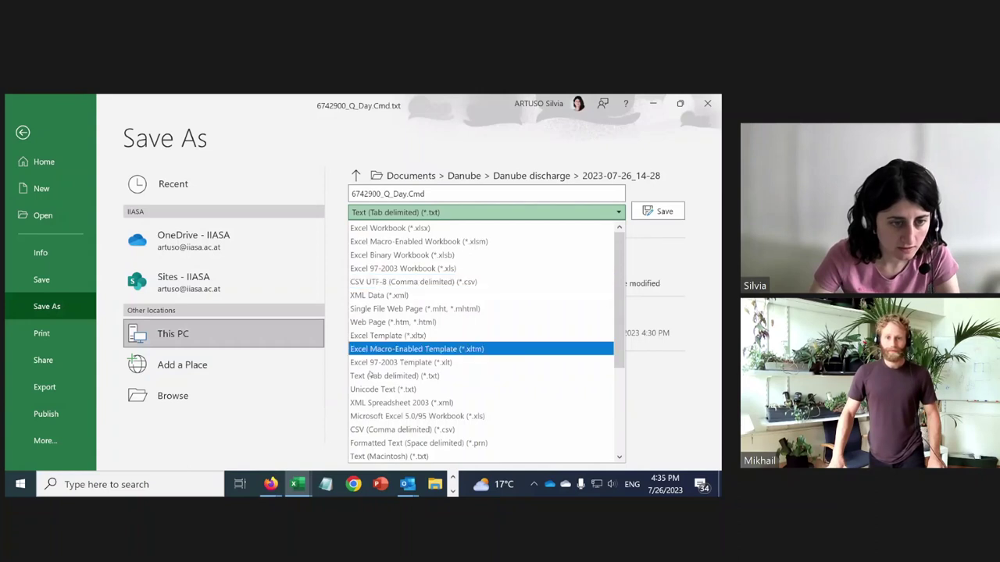
click(372, 431)
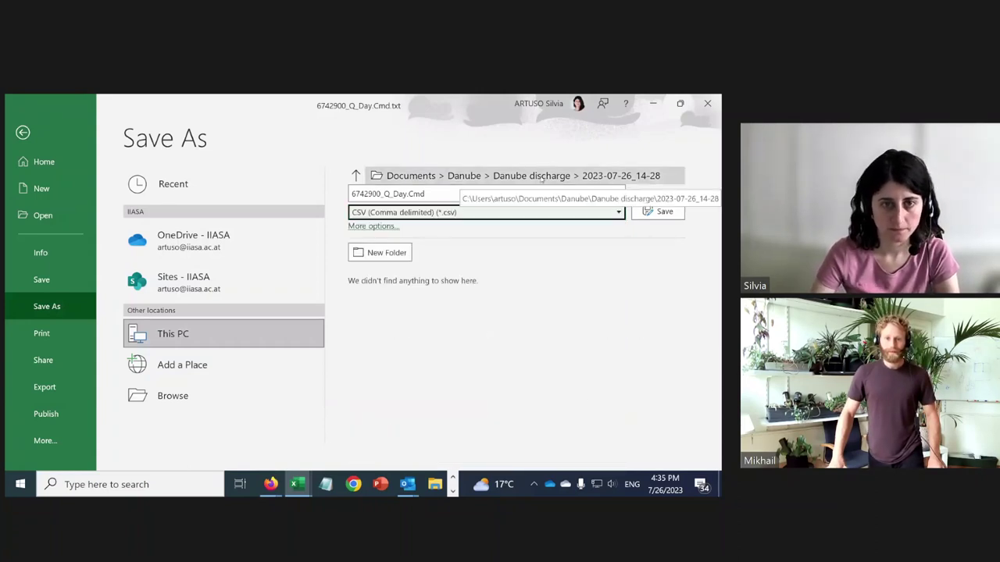
click(540, 177)
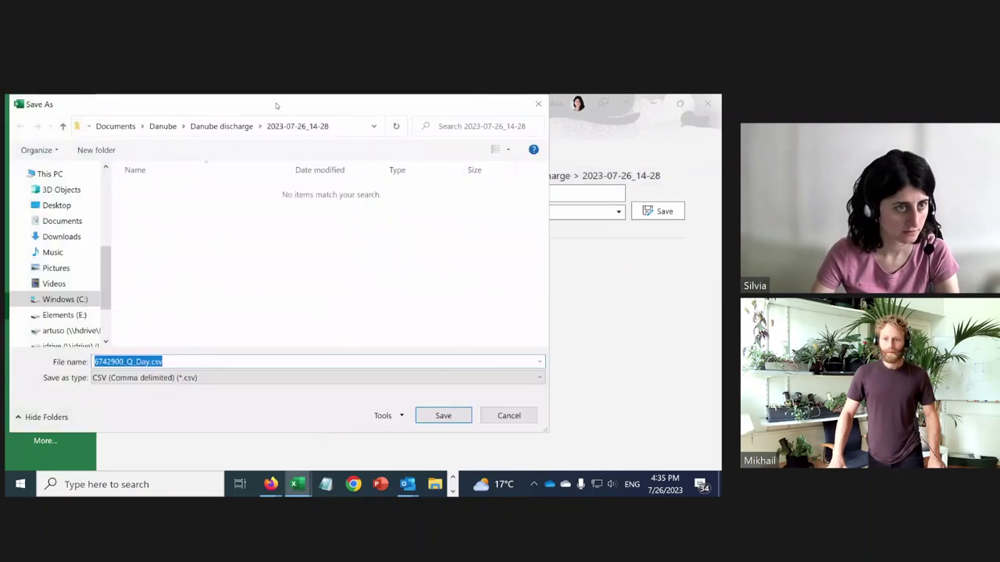
click(236, 126)
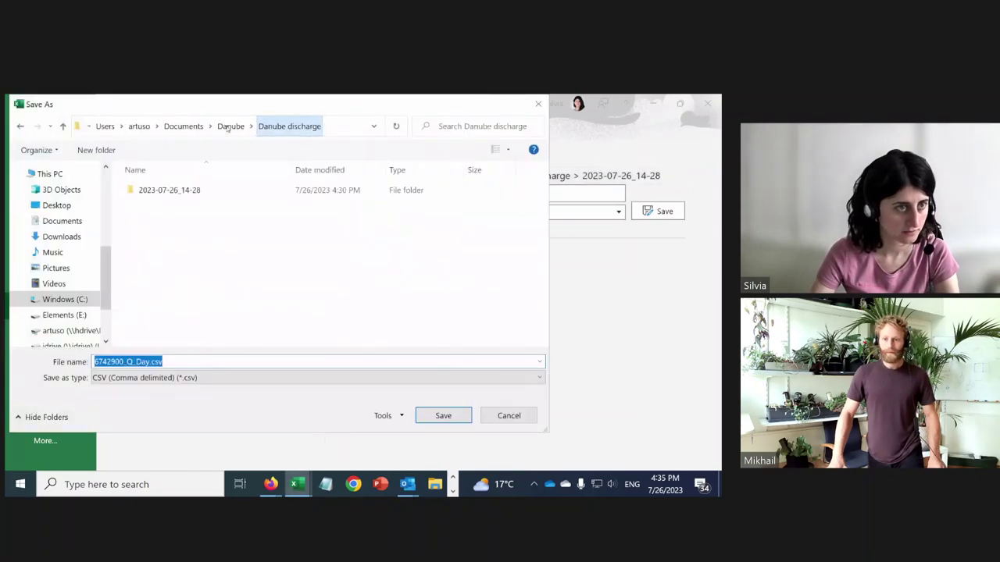
click(442, 414)
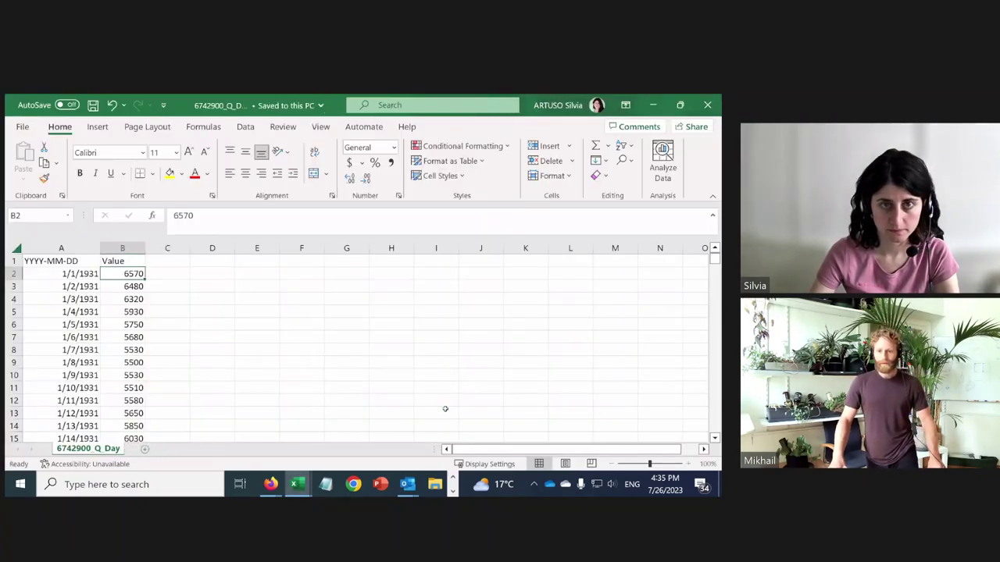
click(652, 105)
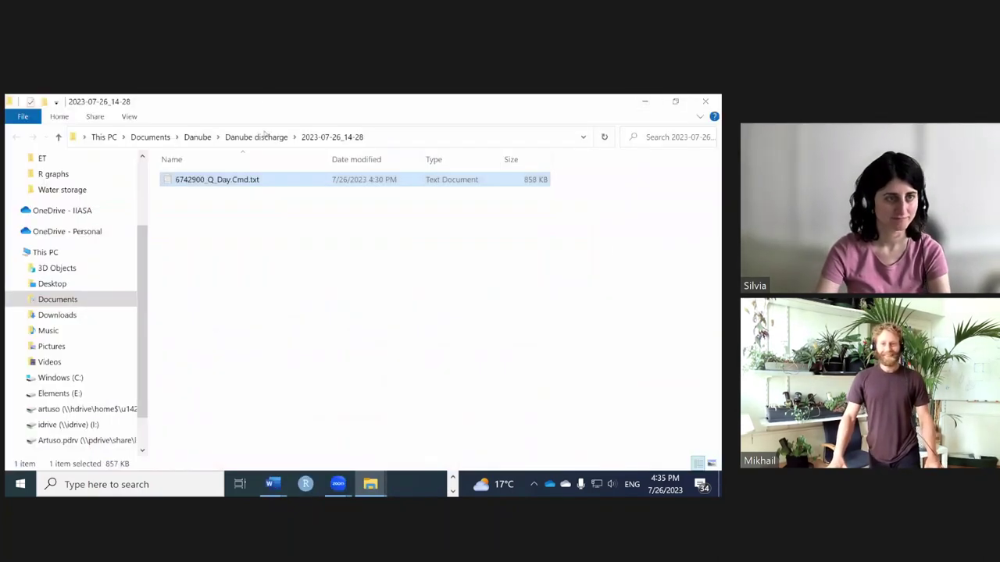
click(264, 137)
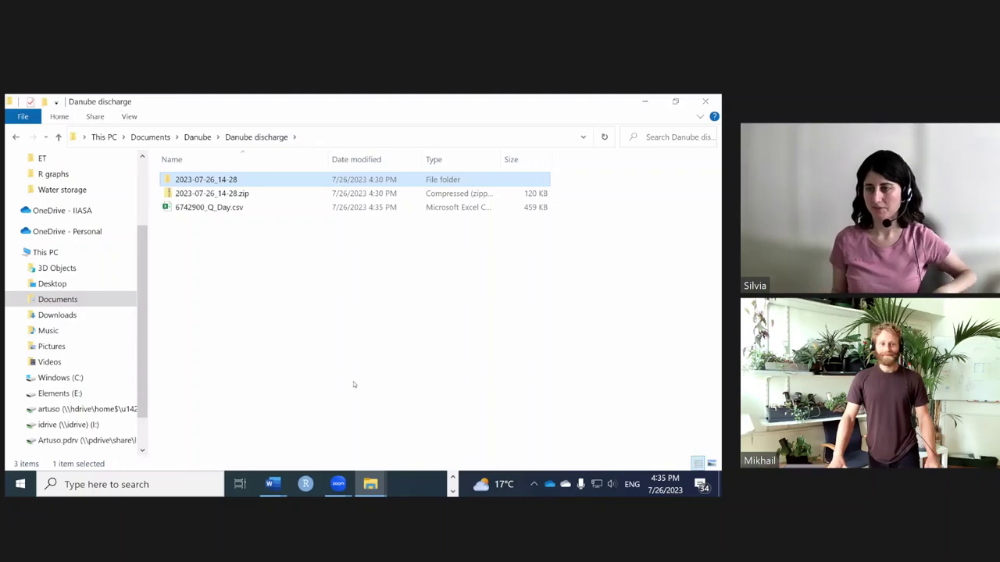